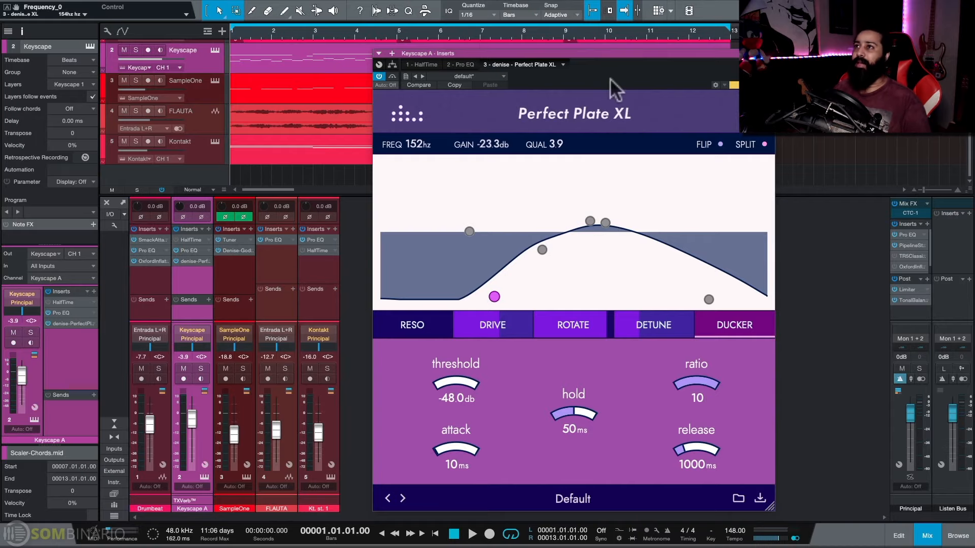
# Look through the reverb's filter slope, speed and tone options, keeping the slope at 12db/oct.
pyautogui.moveTo(614, 75); pyautogui.dragTo(611, 75)
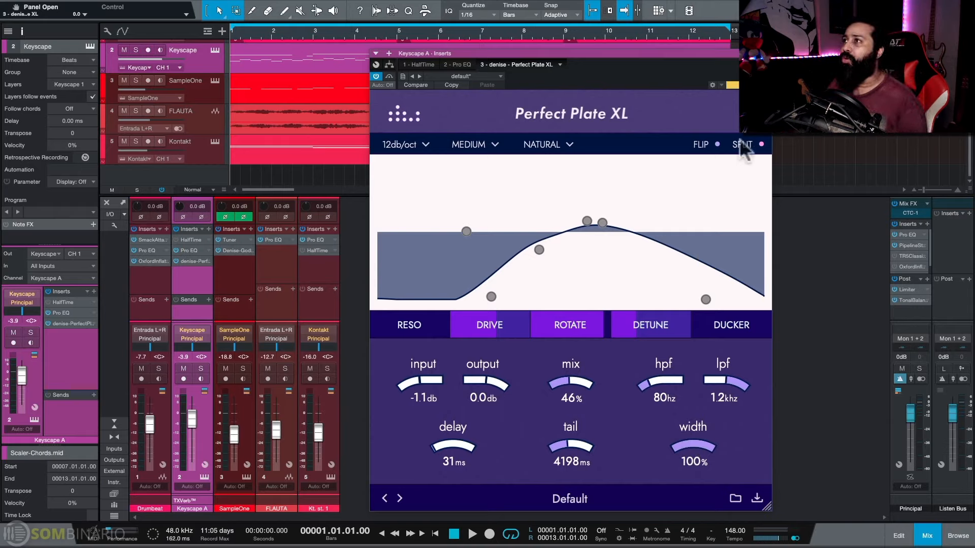
pyautogui.click(762, 145)
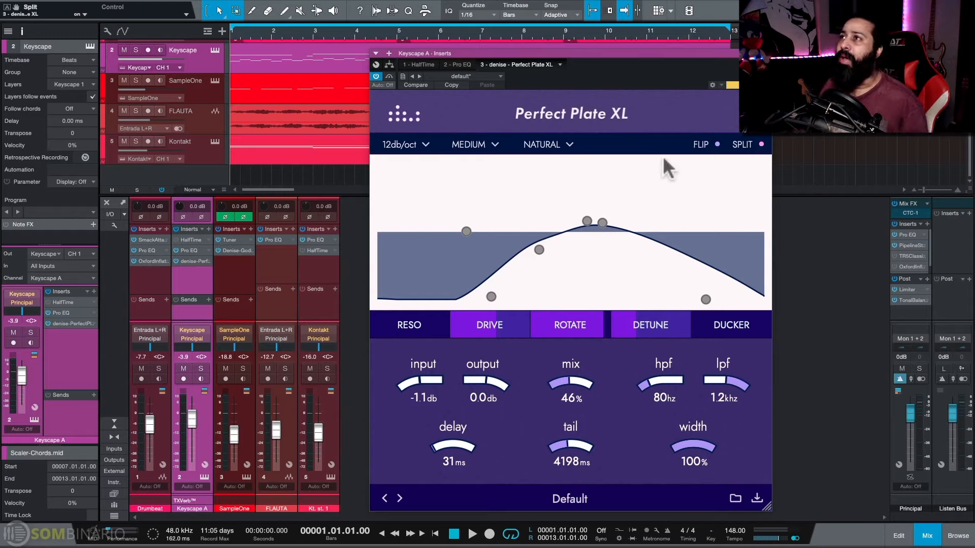
pyautogui.click(425, 145)
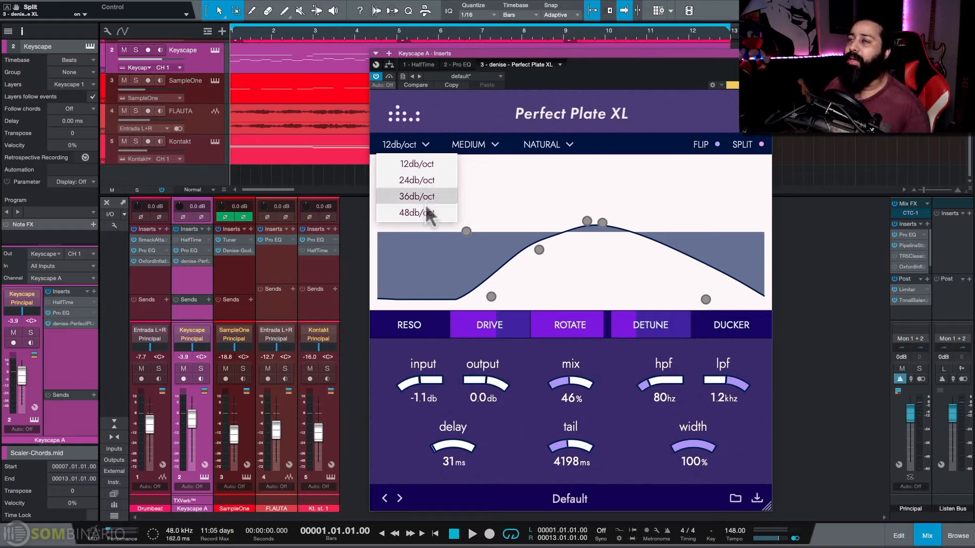
pyautogui.click(420, 165)
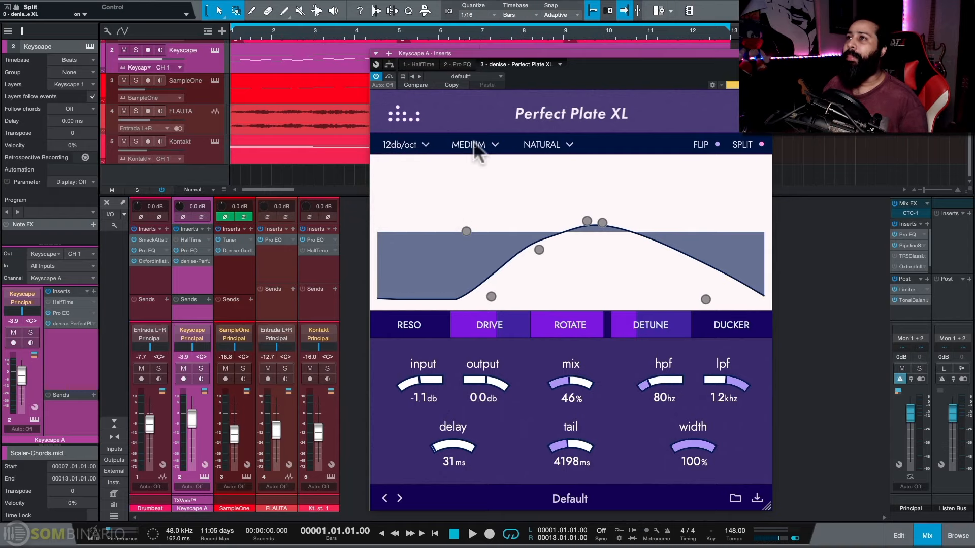
pyautogui.click(474, 145)
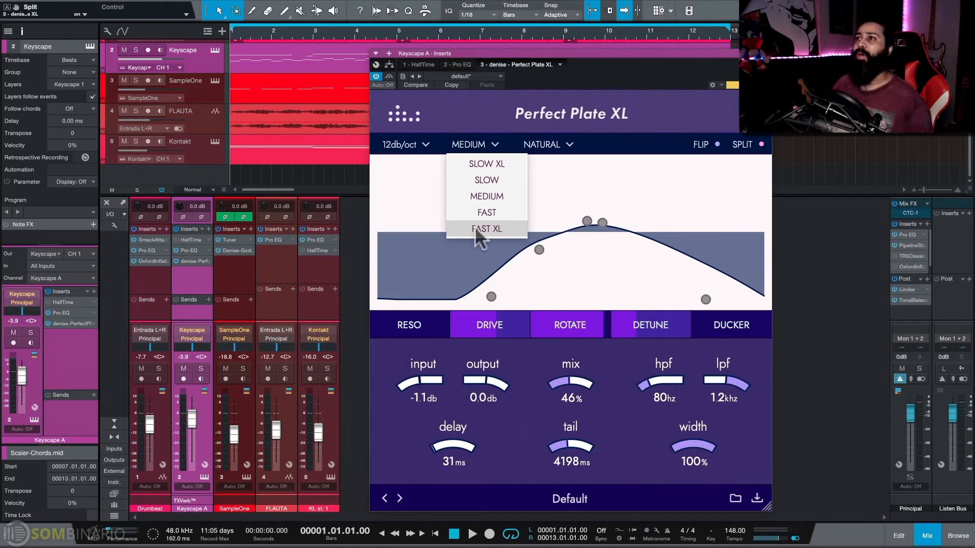
pyautogui.click(536, 130)
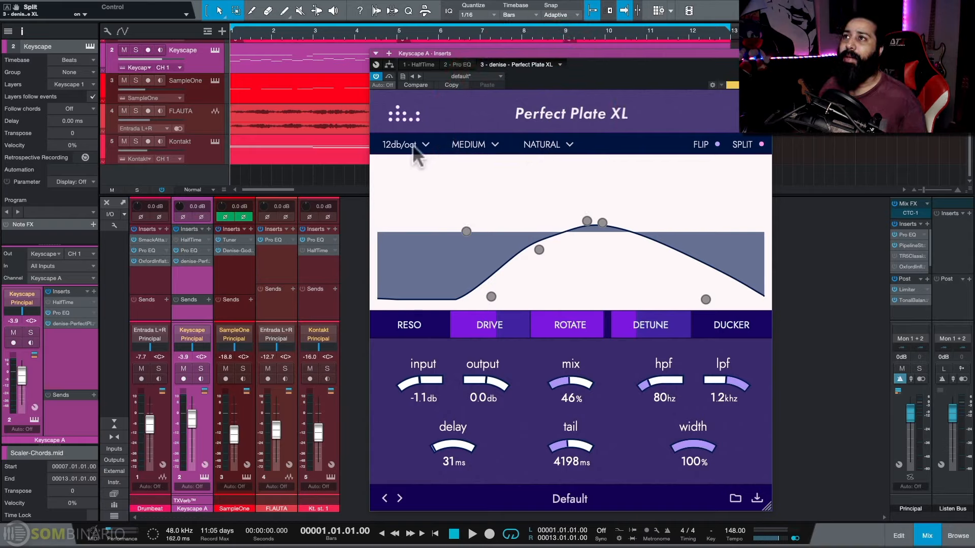
pyautogui.click(559, 145)
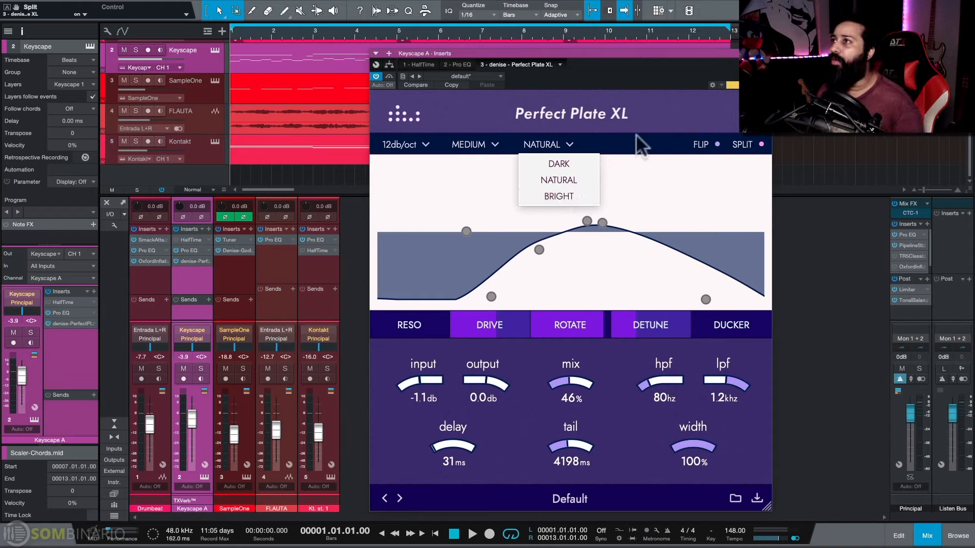
pyautogui.click(643, 119)
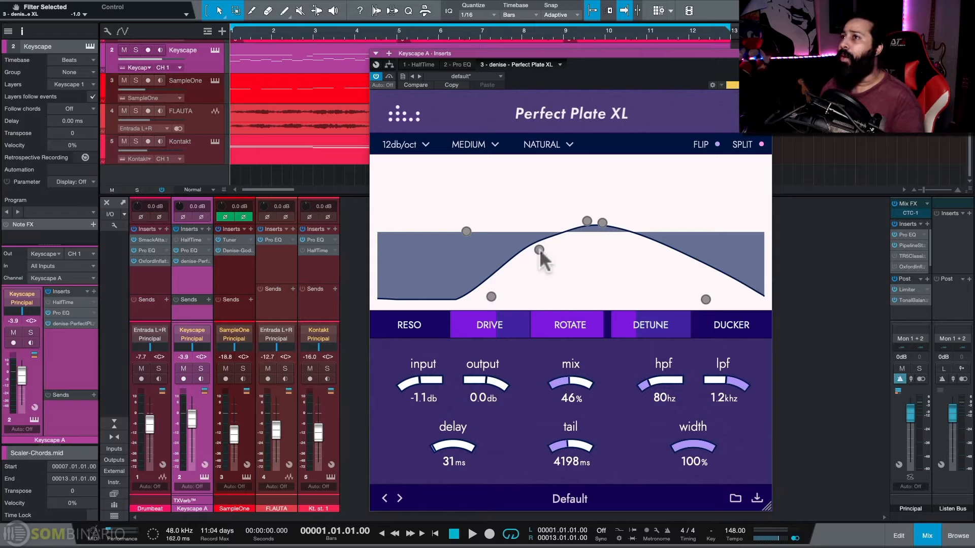
# Reshape the reverb EQ's band near the middle of the curve to about 405 Hz, 1.5 dB gain and quality 0.6.
pyautogui.moveTo(539, 248); pyautogui.dragTo(547, 216)
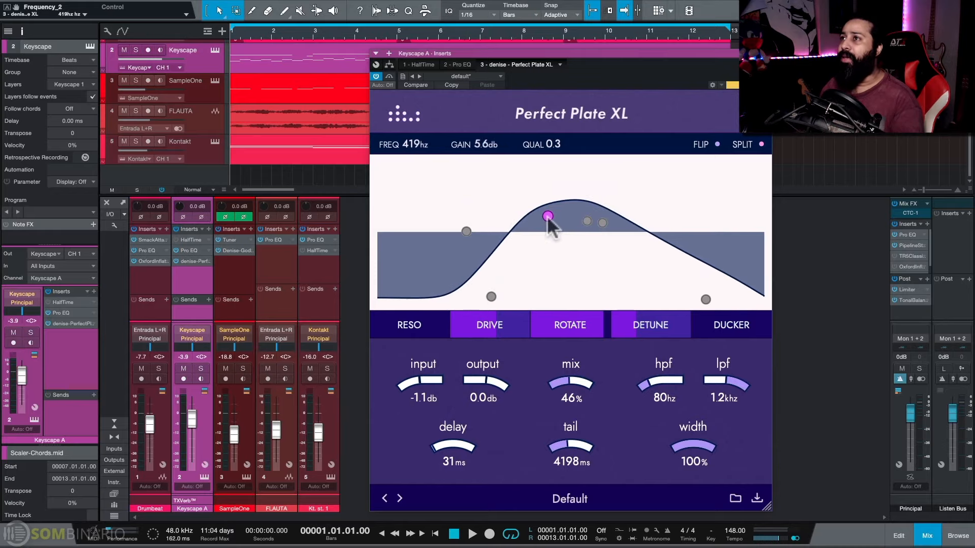
pyautogui.scroll(-2, 547, 215)
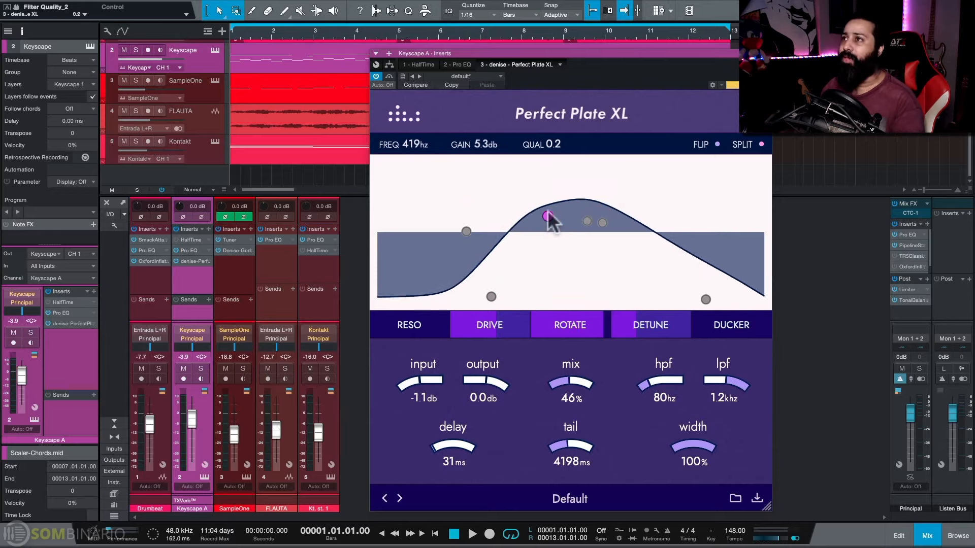
pyautogui.scroll(10, 547, 215)
pyautogui.moveTo(547, 215)
pyautogui.mouseDown()
pyautogui.moveTo(530, 176)
pyautogui.moveTo(538, 231)
pyautogui.moveTo(534, 213)
pyautogui.mouseUp()
pyautogui.scroll(-5, 531, 178)
pyautogui.scroll(-5, 531, 182)
pyautogui.moveTo(411, 146)
pyautogui.mouseDown()
pyautogui.moveTo(414, 157)
pyautogui.moveTo(414, 143)
pyautogui.mouseUp()
pyautogui.click(459, 146)
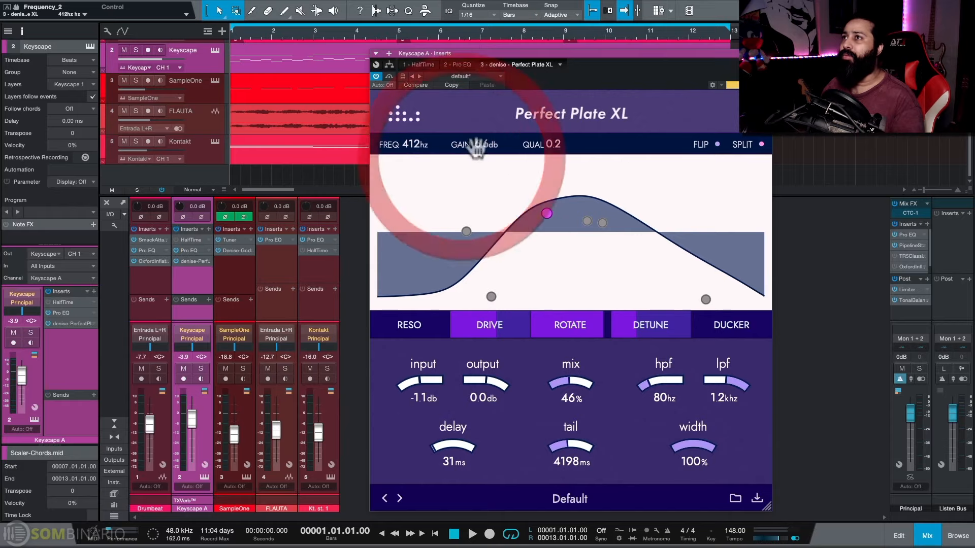
pyautogui.moveTo(477, 147)
pyautogui.mouseDown()
pyautogui.moveTo(490, 184)
pyautogui.moveTo(481, 157)
pyautogui.mouseUp()
pyautogui.moveTo(543, 151)
pyautogui.mouseDown()
pyautogui.moveTo(555, 148)
pyautogui.moveTo(534, 115)
pyautogui.moveTo(538, 150)
pyautogui.mouseUp()
pyautogui.moveTo(548, 221); pyautogui.dragTo(546, 228)
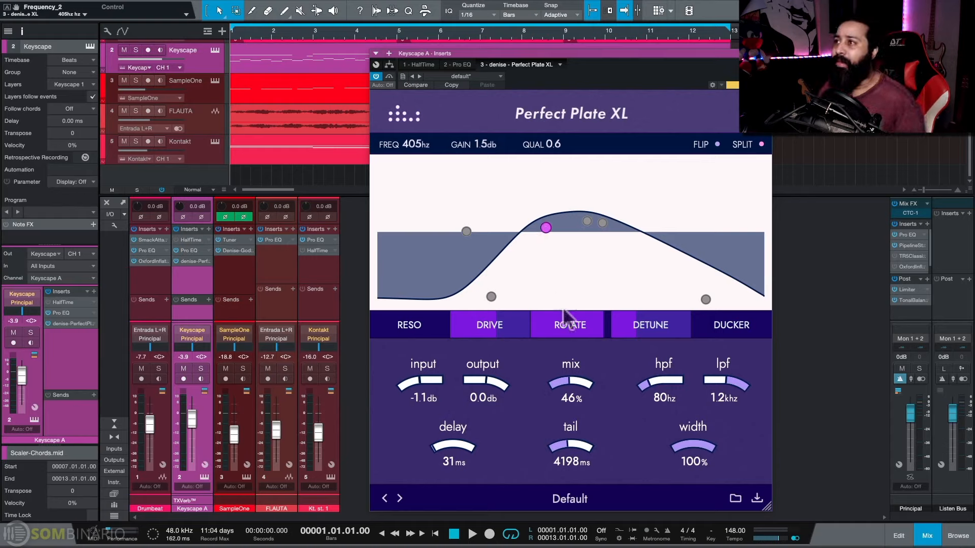
# Look through the Reso, Drive, Rotate and Detune sections and set the Ducker amount to 82%.
pyautogui.click(419, 325)
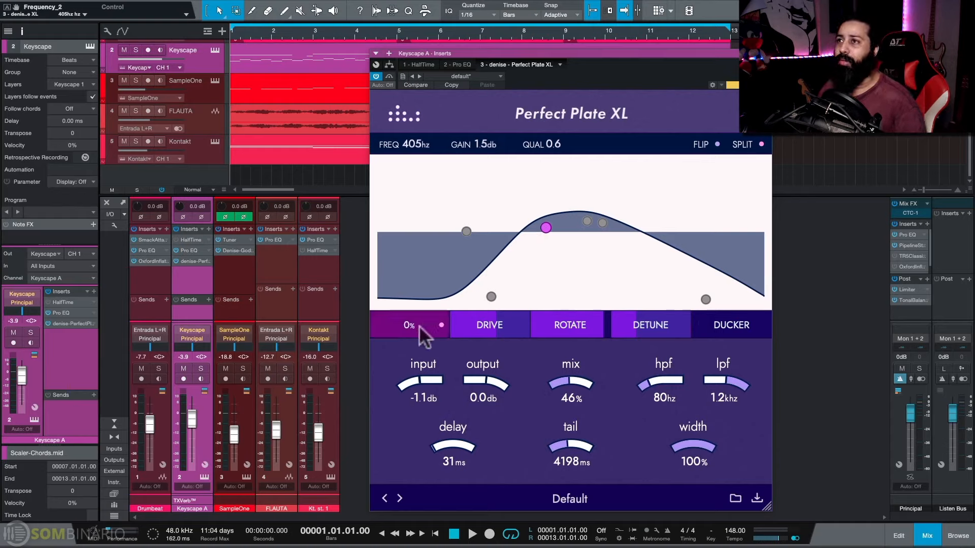
pyautogui.click(419, 325)
pyautogui.click(474, 326)
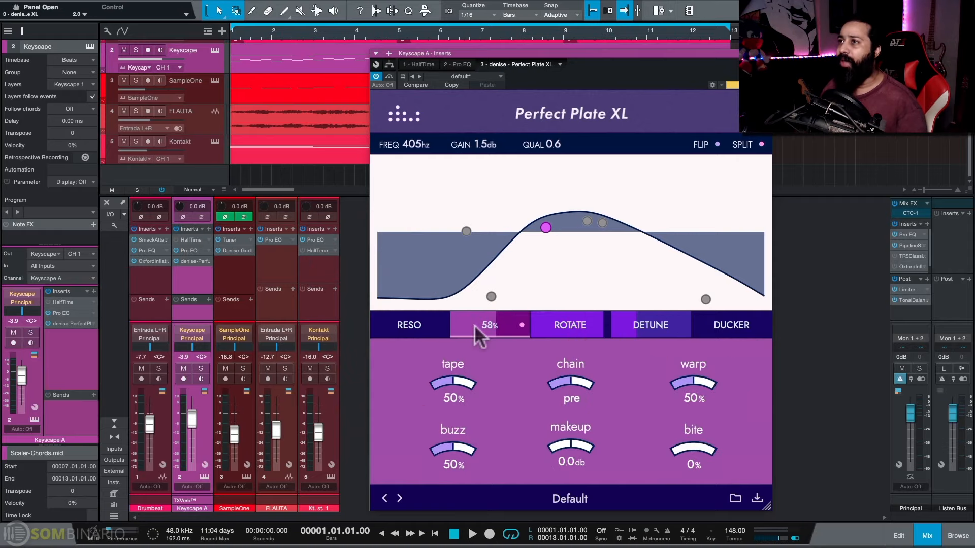
pyautogui.click(565, 330)
pyautogui.click(636, 328)
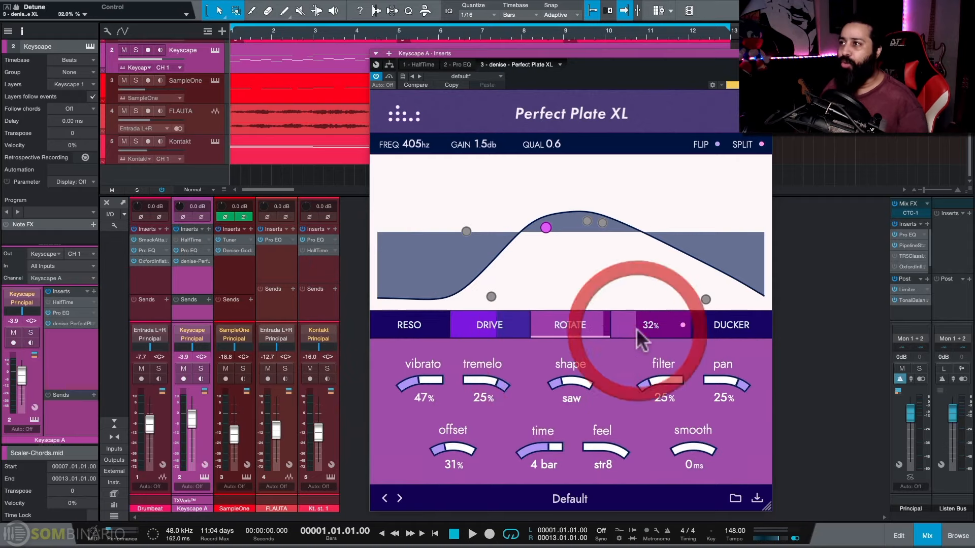
pyautogui.click(719, 328)
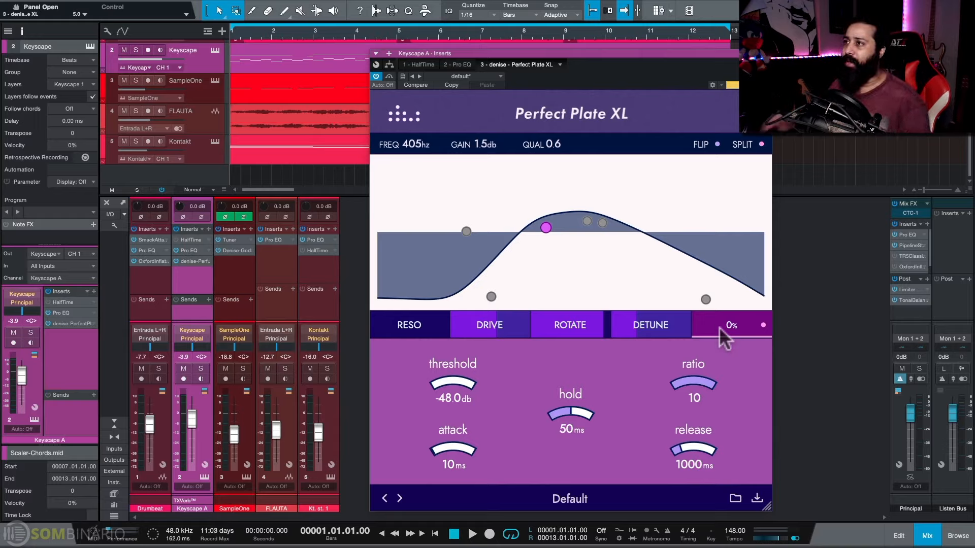
pyautogui.moveTo(718, 326); pyautogui.dragTo(738, 319)
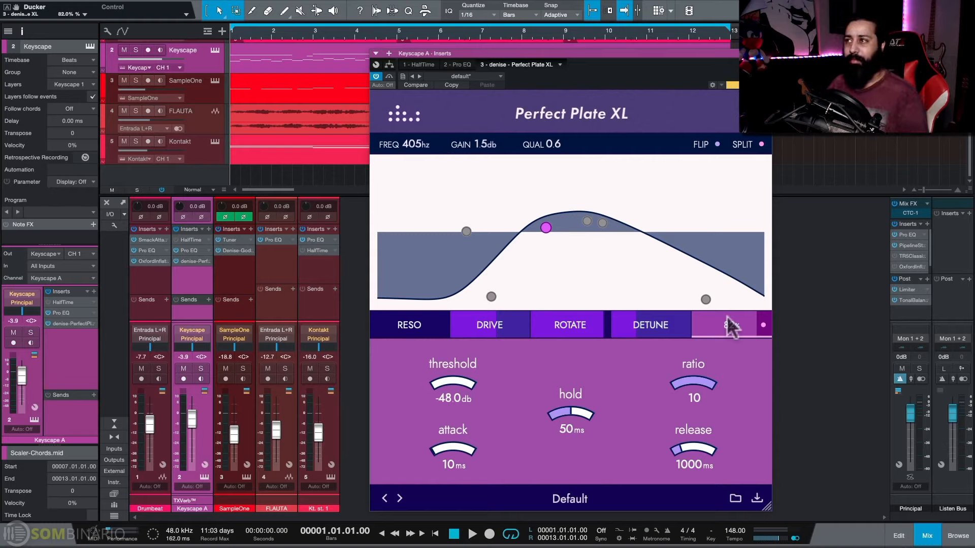
# Examine the Detune, Rotate, Drive and Reso parameters, trying the Drive chain in the post position.
pyautogui.click(647, 324)
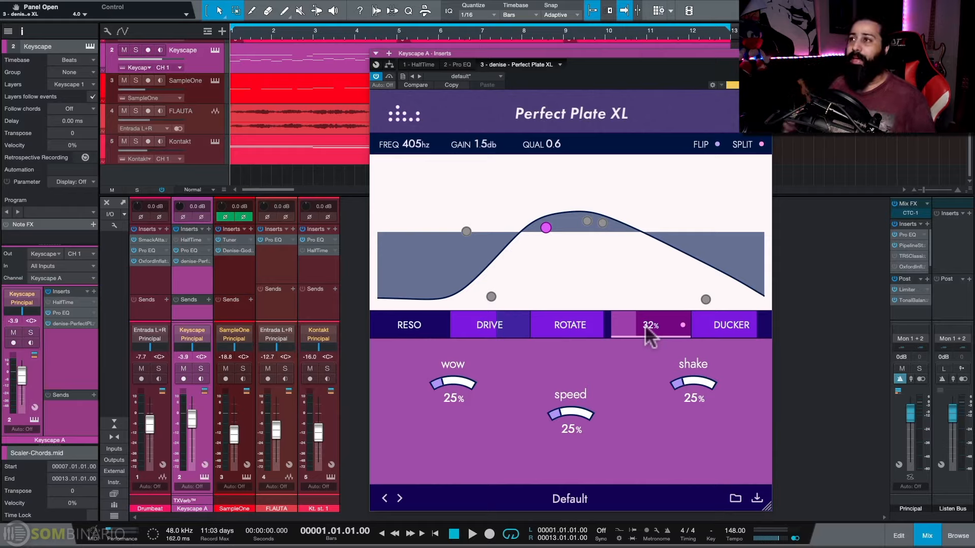
pyautogui.click(560, 325)
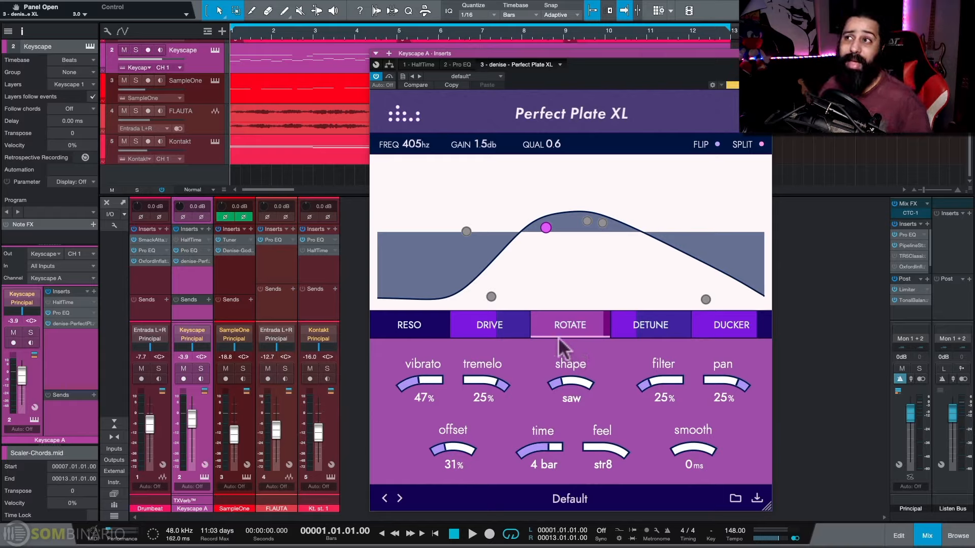
pyautogui.click(499, 325)
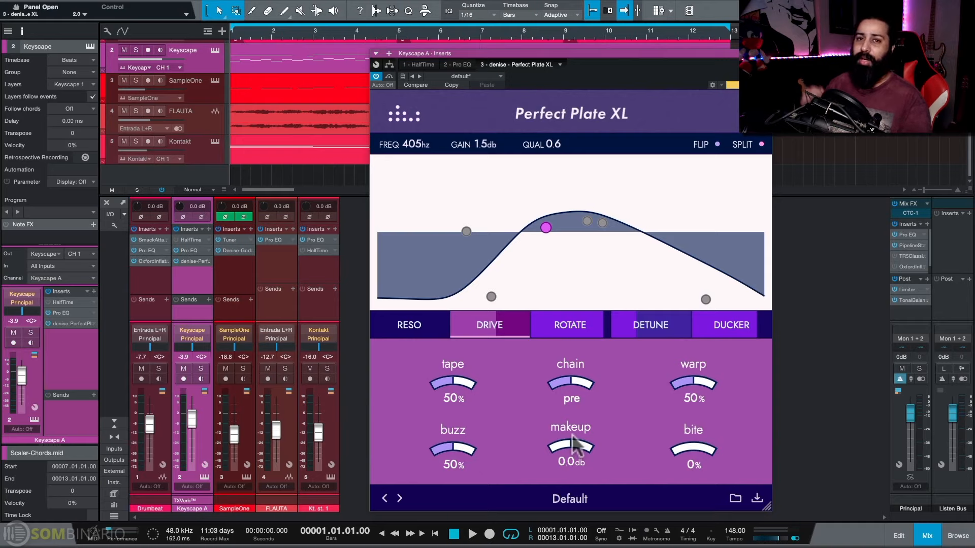
pyautogui.click(569, 378)
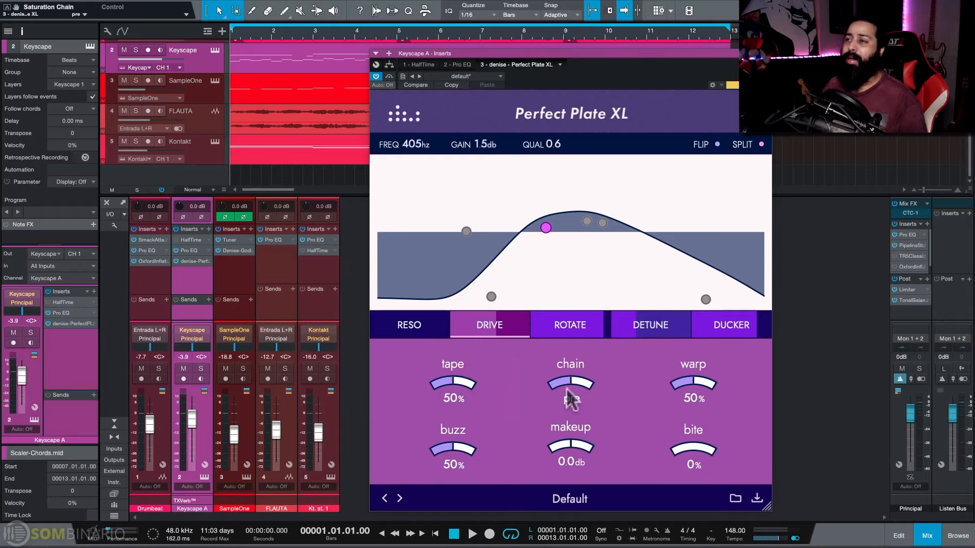
pyautogui.moveTo(570, 373); pyautogui.dragTo(577, 325)
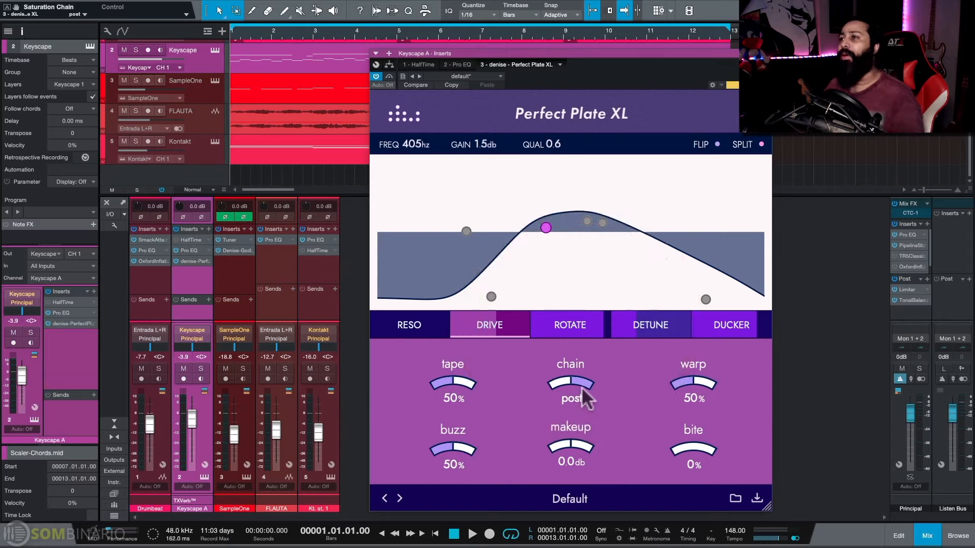
pyautogui.click(411, 326)
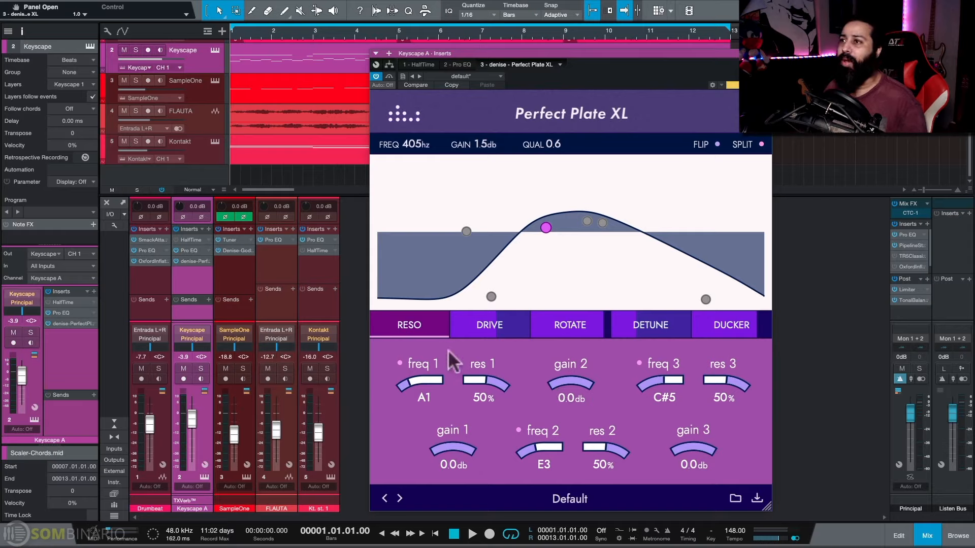
pyautogui.click(564, 499)
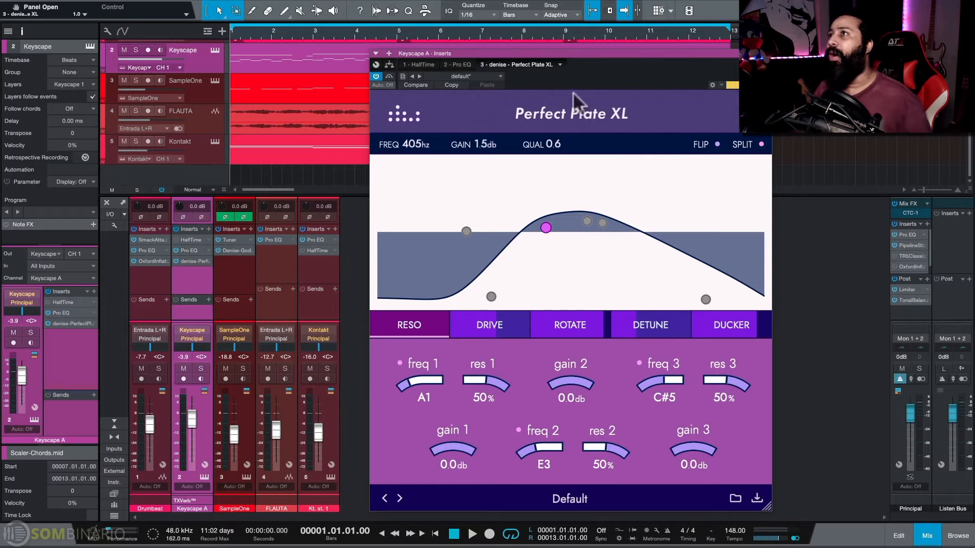
# During playback of the song, set the Keyscape channel's volume to -3.2 dB and solo it.
pyautogui.moveTo(581, 75); pyautogui.dragTo(608, 80)
pyautogui.scroll(2, 349, 126)
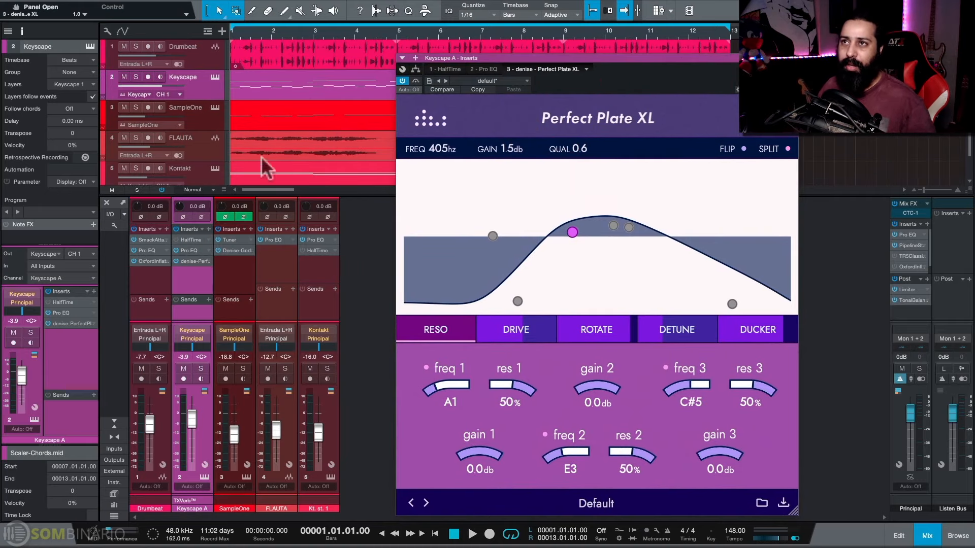
pyautogui.click(185, 274)
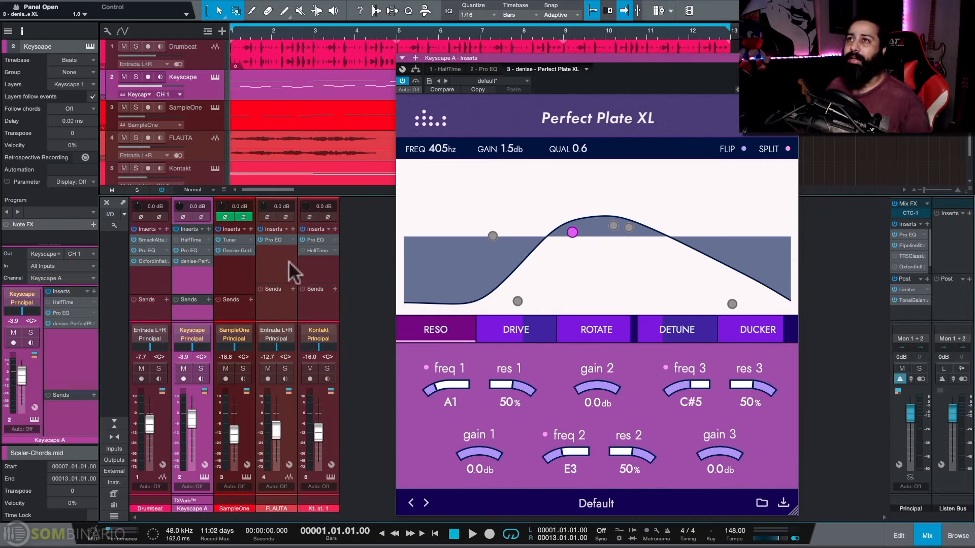
pyautogui.press('space')
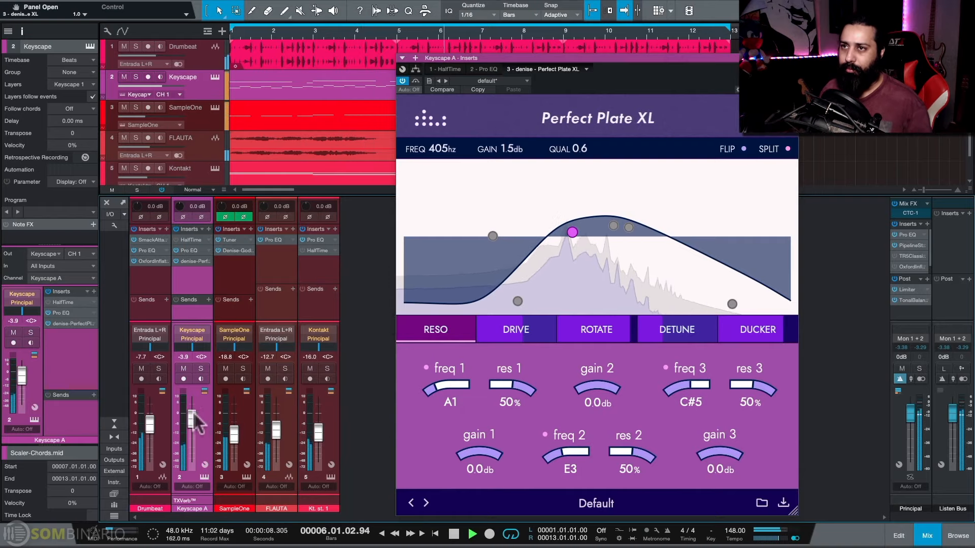
pyautogui.moveTo(192, 417); pyautogui.dragTo(192, 416)
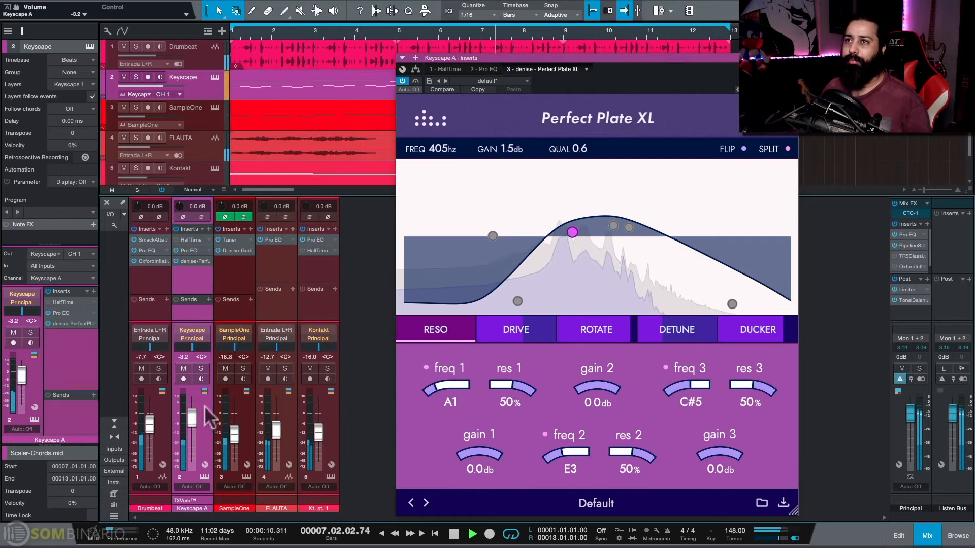
pyautogui.click(201, 369)
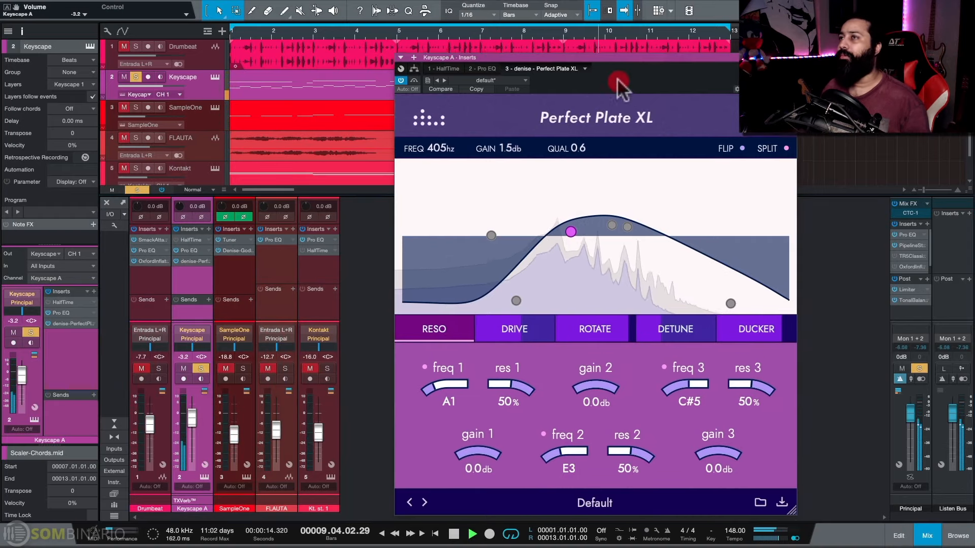
# Compare the soloed Keyscape sound with the reverb bypassed and active, and stop playback.
pyautogui.moveTo(572, 57); pyautogui.dragTo(533, 51)
pyautogui.click(378, 74)
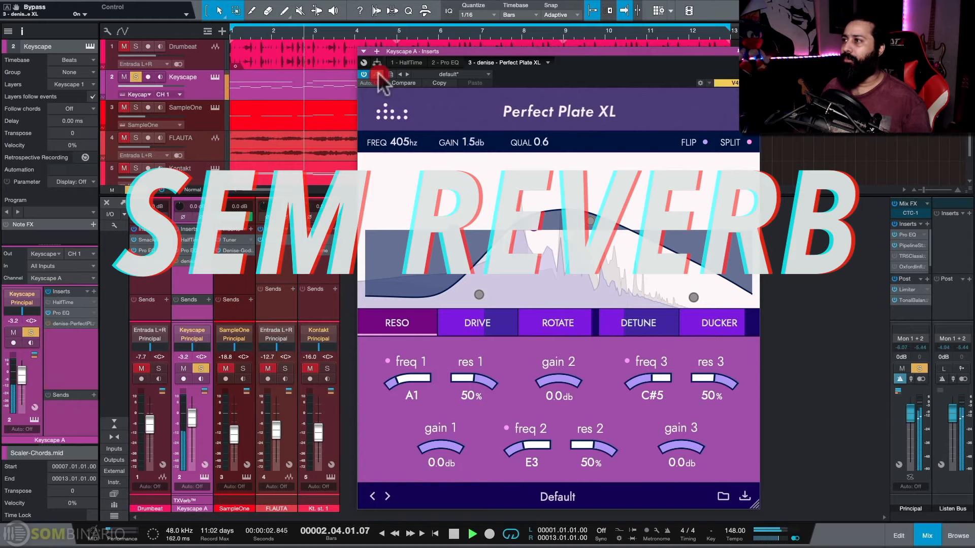
pyautogui.click(377, 74)
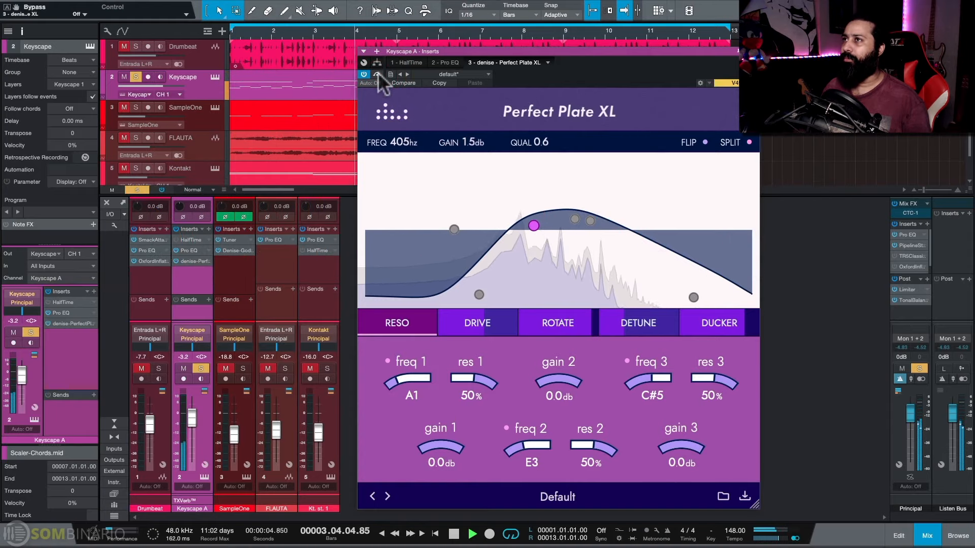
pyautogui.press('space')
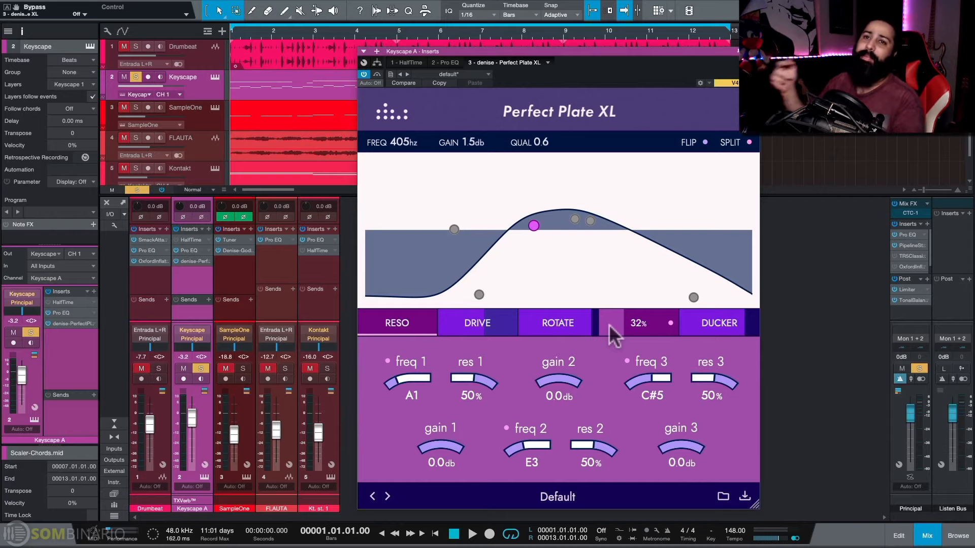
# Review the reverb's Ducker, Detune, Rotate and Drive parameters again.
pyautogui.click(727, 326)
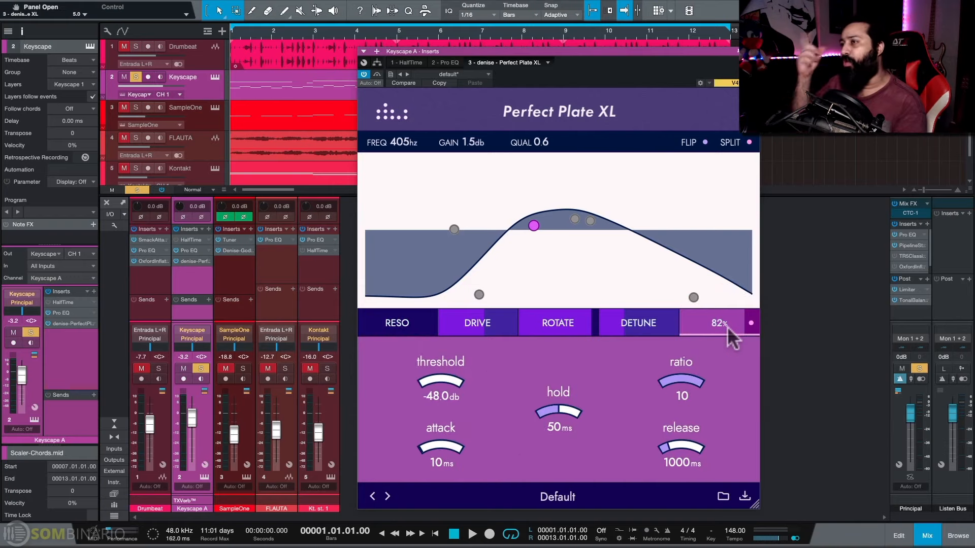
pyautogui.click(643, 320)
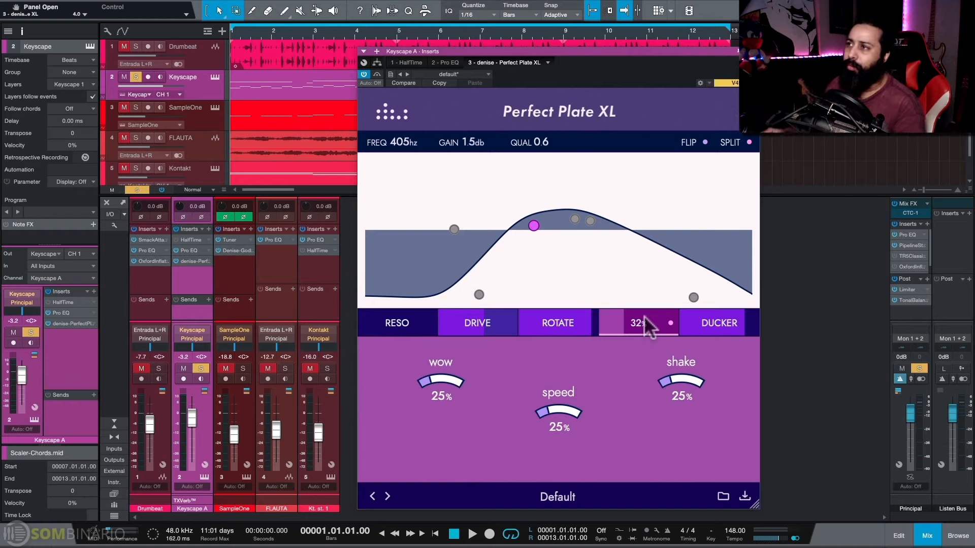
pyautogui.click(559, 324)
pyautogui.click(490, 321)
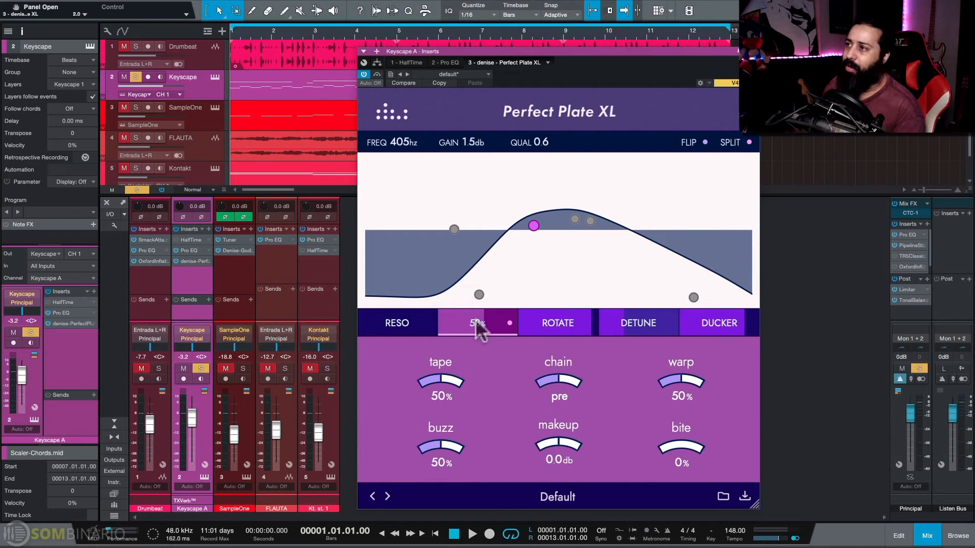
# Return to the reverb's main parameters and set Mix to 49% during playback.
pyautogui.click(412, 316)
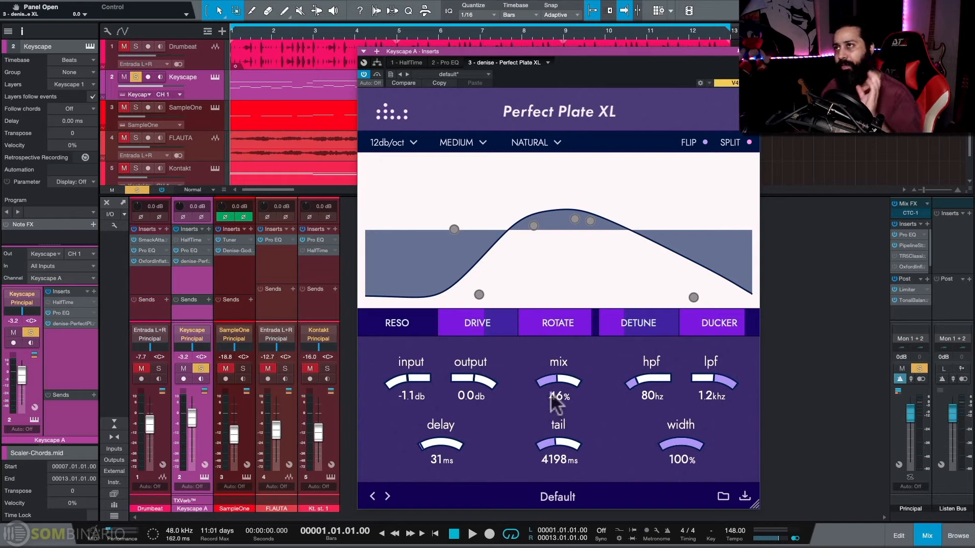
pyautogui.press('space')
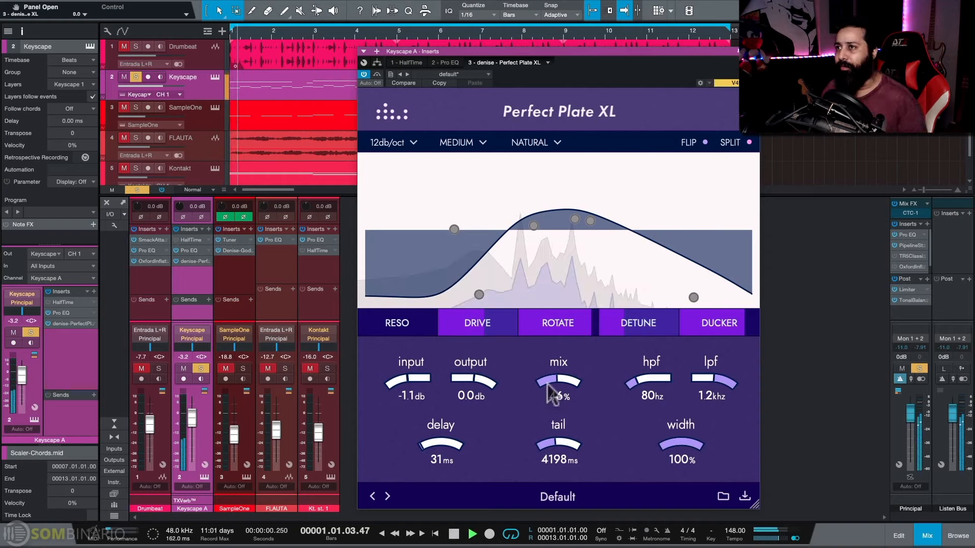
pyautogui.click(555, 383)
pyautogui.moveTo(555, 383); pyautogui.dragTo(556, 381)
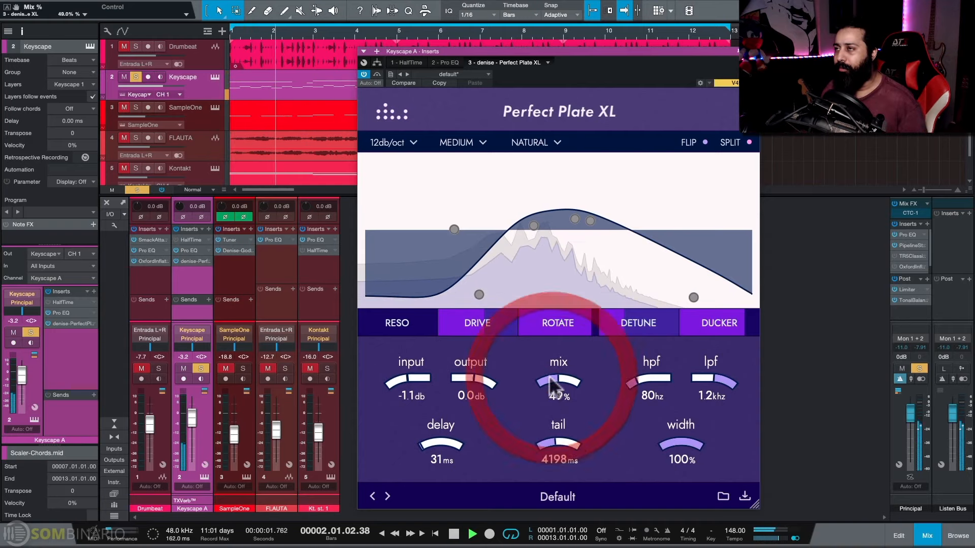
# Set the Detune amount to 53%, its speed to 40% and its wow to 37%, stopping playback along the way.
pyautogui.click(609, 329)
pyautogui.moveTo(610, 328); pyautogui.dragTo(629, 250)
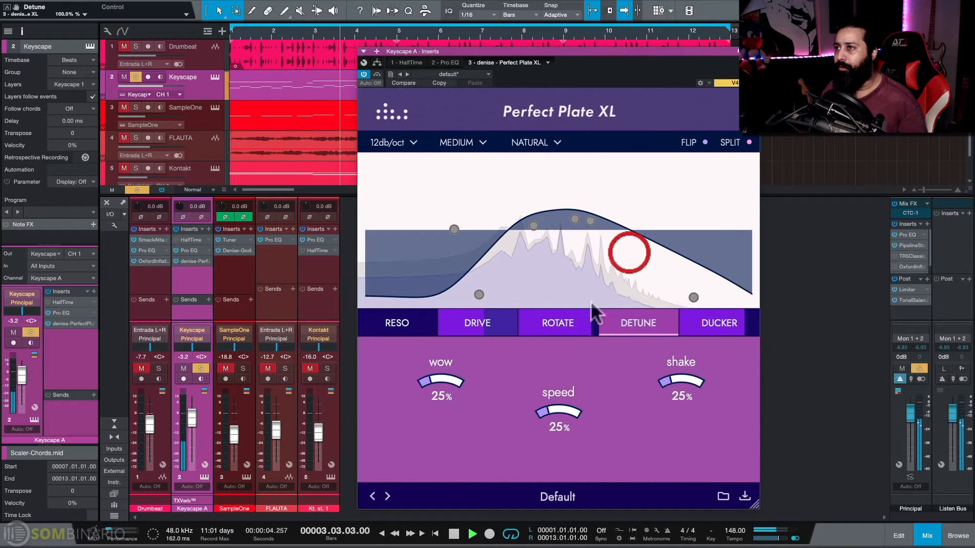
pyautogui.moveTo(449, 391); pyautogui.dragTo(471, 343)
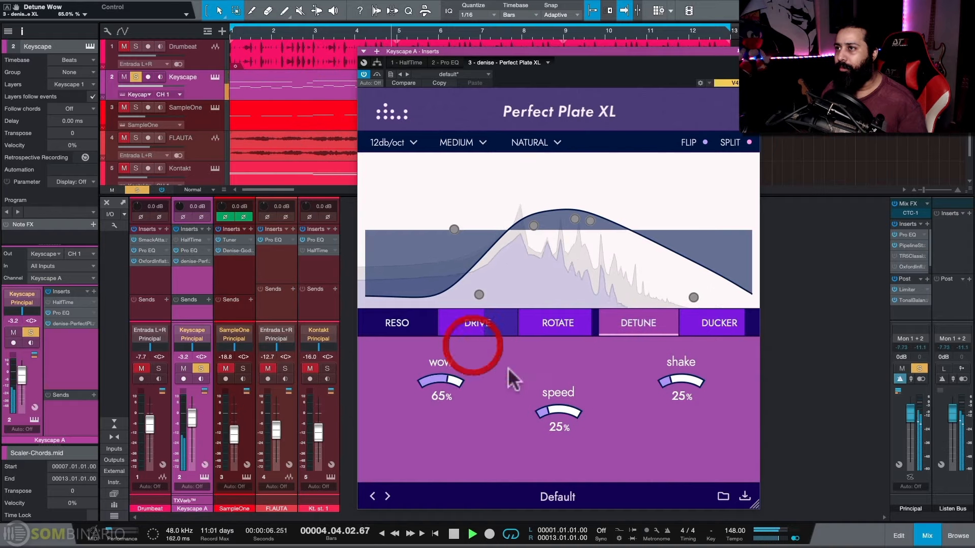
pyautogui.moveTo(561, 409); pyautogui.dragTo(562, 396)
pyautogui.moveTo(642, 333); pyautogui.dragTo(637, 362)
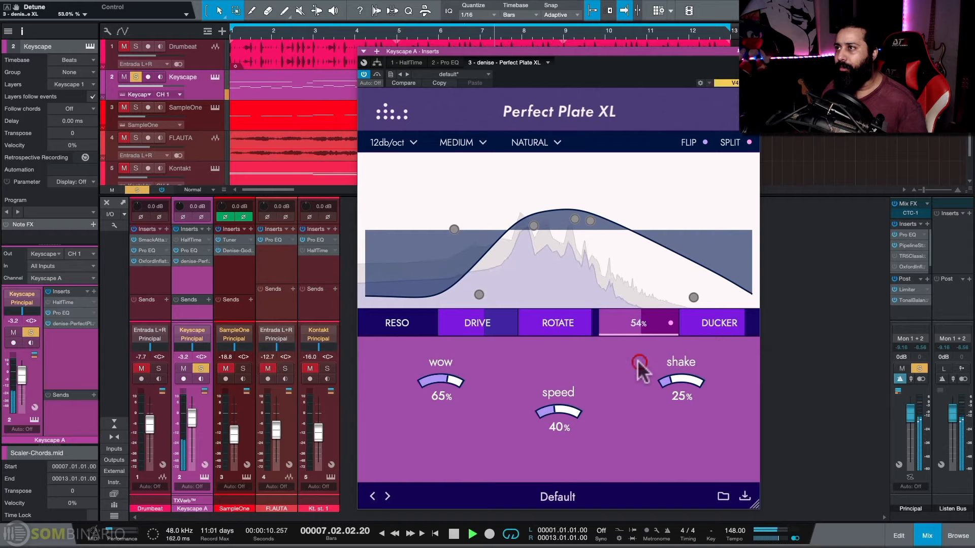
pyautogui.press('space')
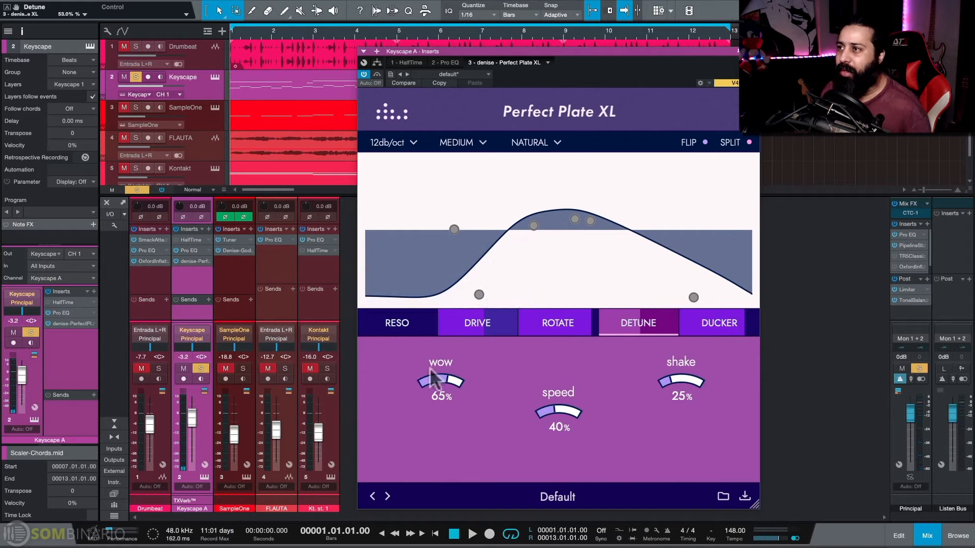
pyautogui.moveTo(435, 375); pyautogui.dragTo(434, 386)
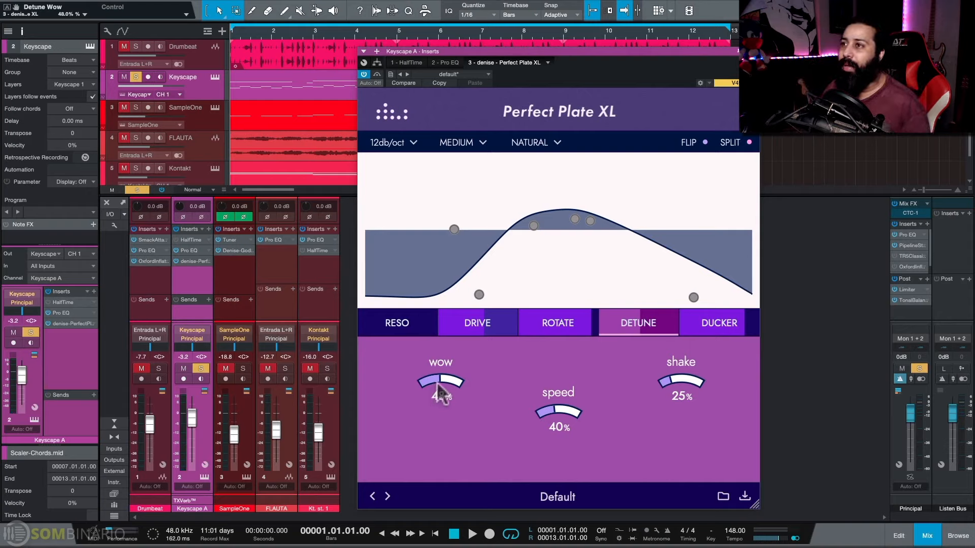
pyautogui.moveTo(434, 387); pyautogui.dragTo(439, 393)
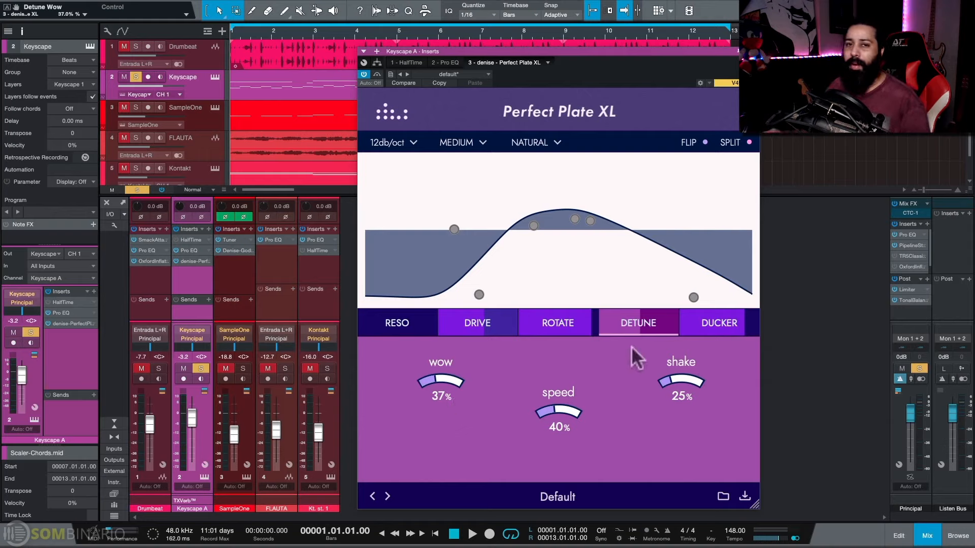
# During playback, raise the Drive amount to 100% and set its tape to 78% and buzz to 86%.
pyautogui.click(559, 322)
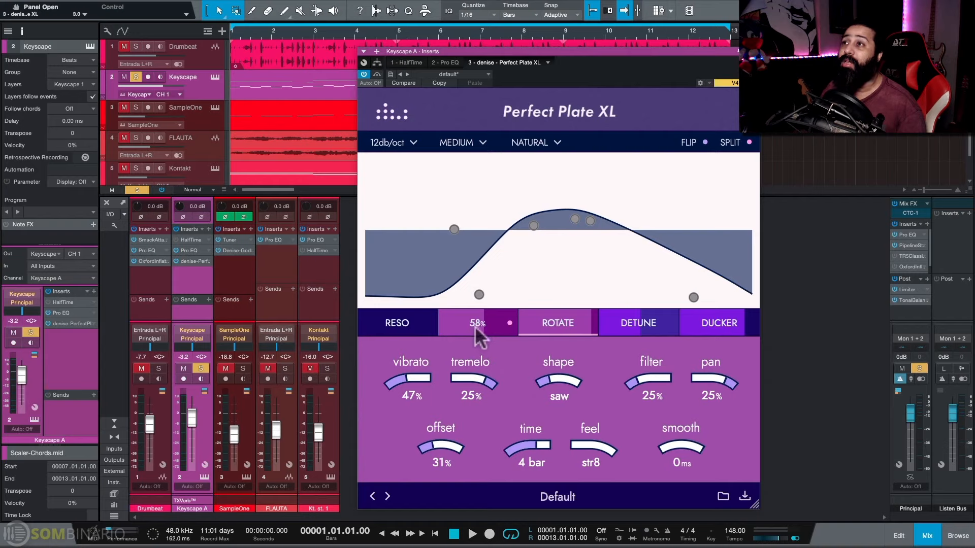
pyautogui.press('space')
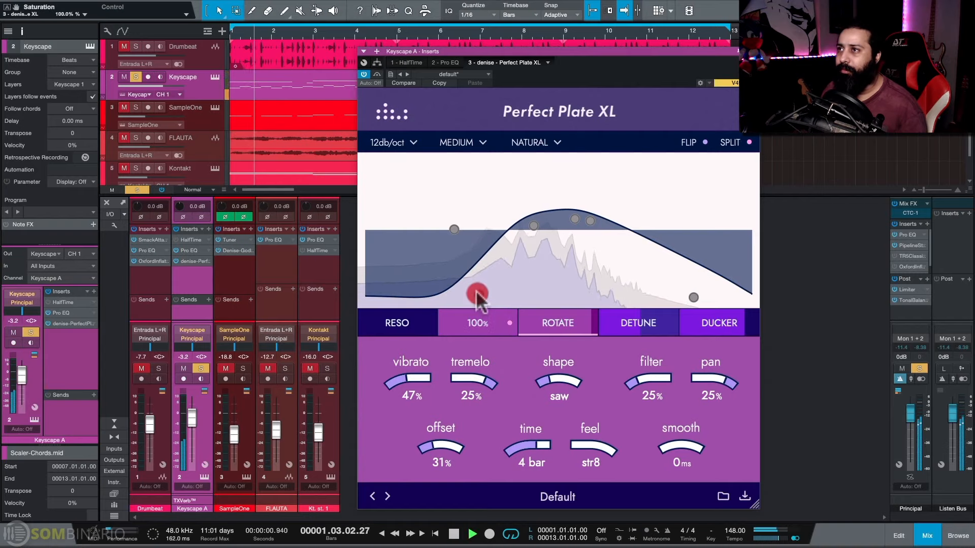
pyautogui.moveTo(479, 302); pyautogui.dragTo(477, 300)
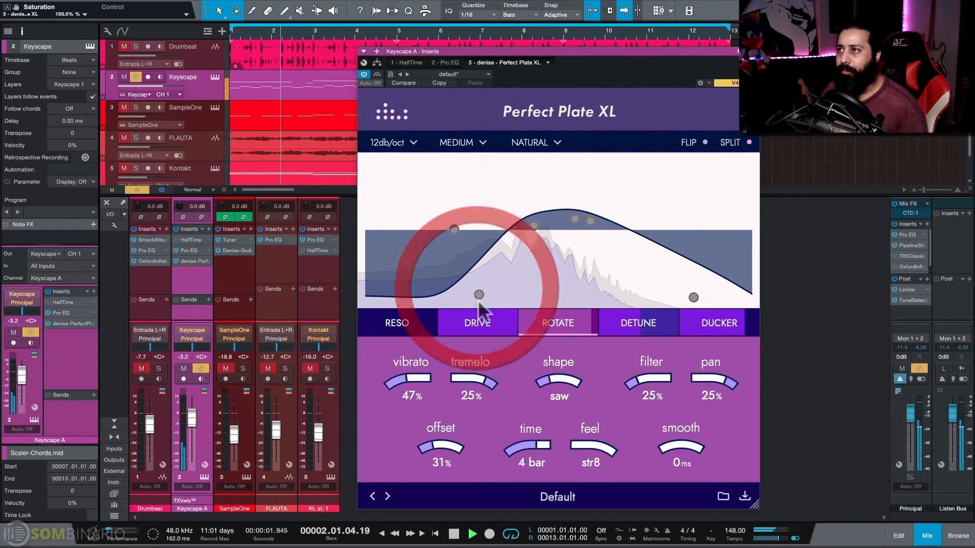
pyautogui.click(484, 326)
pyautogui.moveTo(450, 380); pyautogui.dragTo(440, 294)
pyautogui.moveTo(457, 375); pyautogui.dragTo(442, 393)
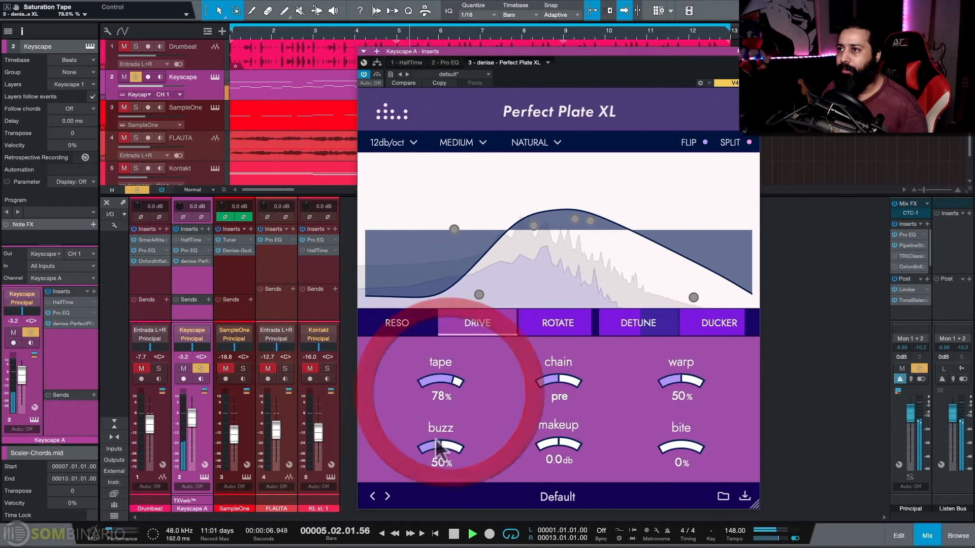
pyautogui.moveTo(435, 438); pyautogui.dragTo(445, 405)
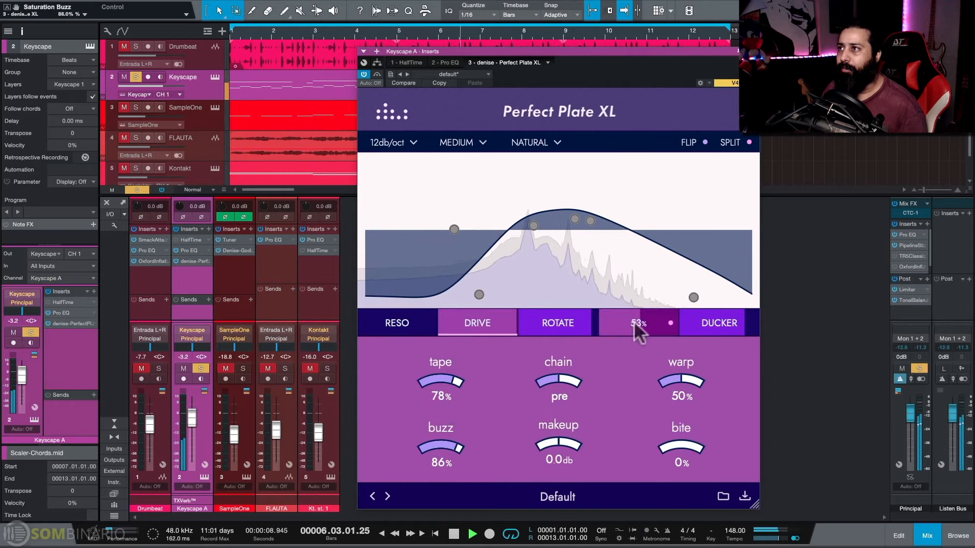
# Lower the Detune amount, reduce the Drive amount to 64% and stop playback.
pyautogui.click(629, 334)
pyautogui.moveTo(502, 337); pyautogui.dragTo(493, 350)
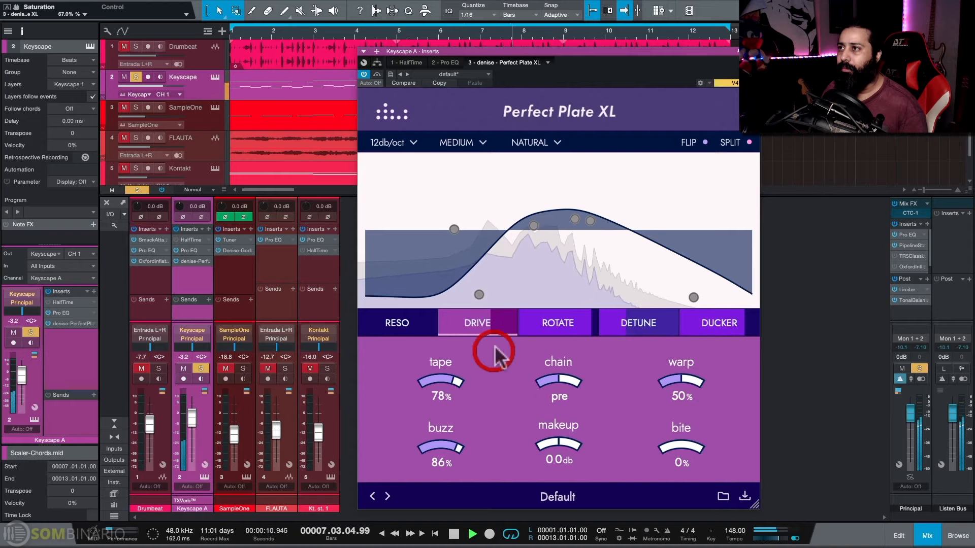
pyautogui.press('space')
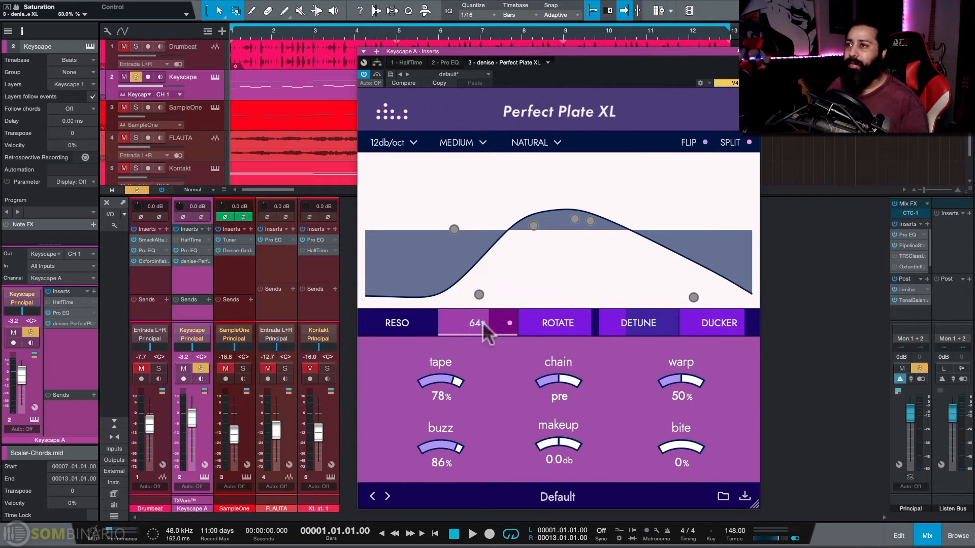
# Review the parameters of the reverb's Detune and Ducker sections.
pyautogui.click(483, 322)
pyautogui.click(638, 324)
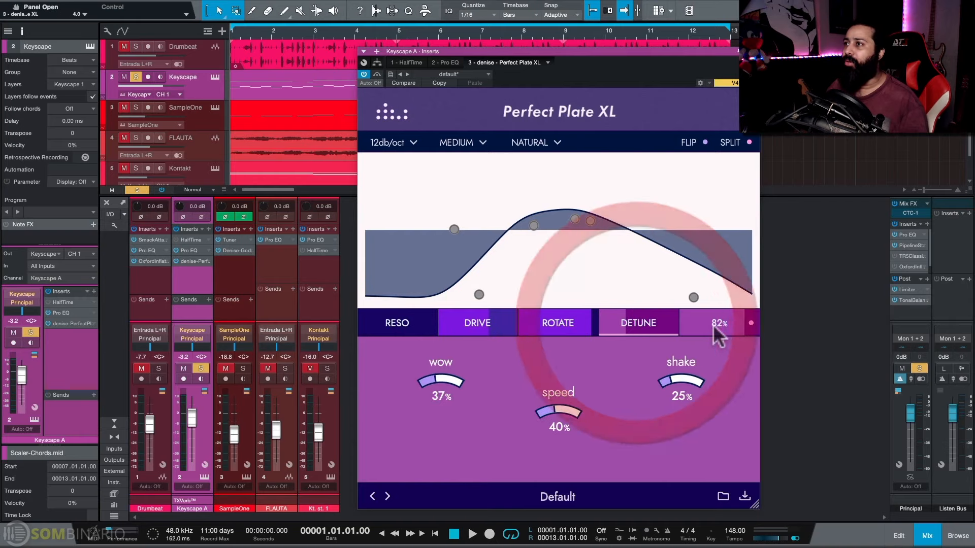
pyautogui.click(713, 324)
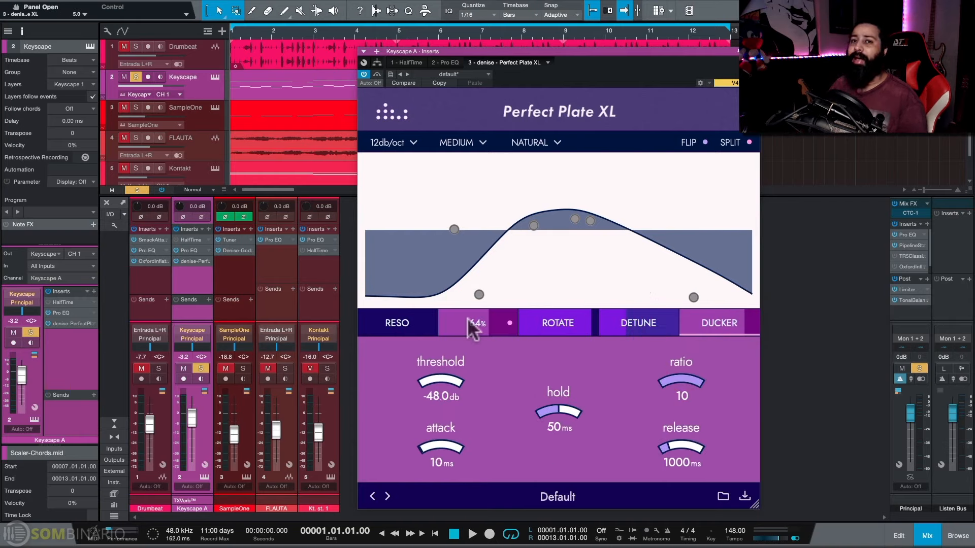
# During playback, reshape the reverb EQ: 10.7 dB boost at 1.4 kHz, -17.9 dB at 372 Hz, and a less severe high-frequency cut.
pyautogui.moveTo(590, 220); pyautogui.dragTo(587, 172)
pyautogui.press('space')
pyautogui.moveTo(533, 226); pyautogui.dragTo(528, 280)
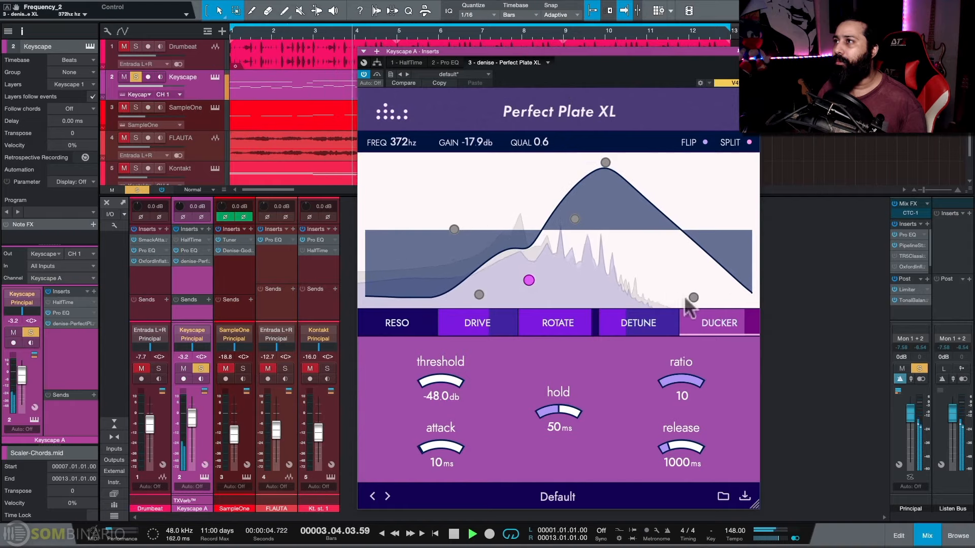
pyautogui.moveTo(694, 298); pyautogui.dragTo(710, 253)
pyautogui.moveTo(606, 162); pyautogui.dragTo(601, 200)
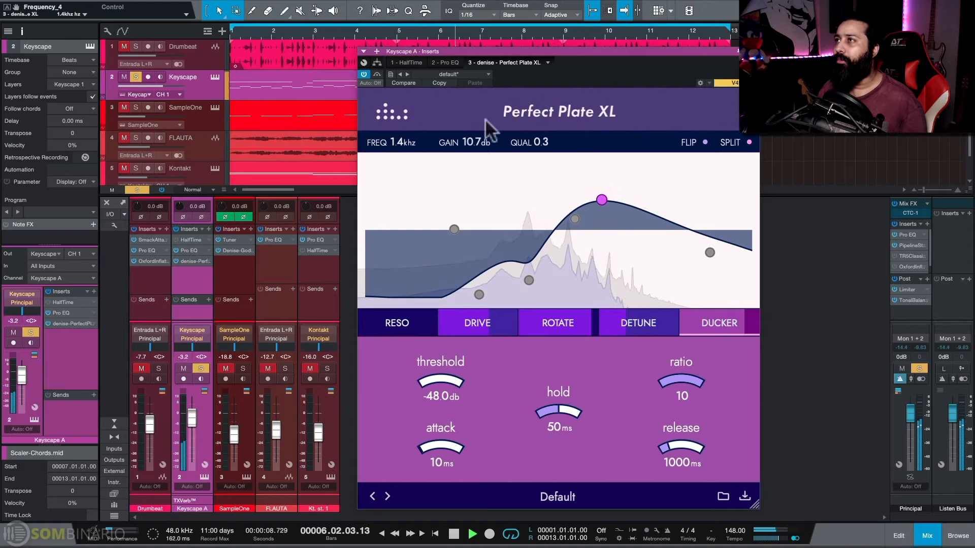
# Compare the Keyscape sound with the reverb bypassed and active using the new EQ curve.
pyautogui.click(378, 75)
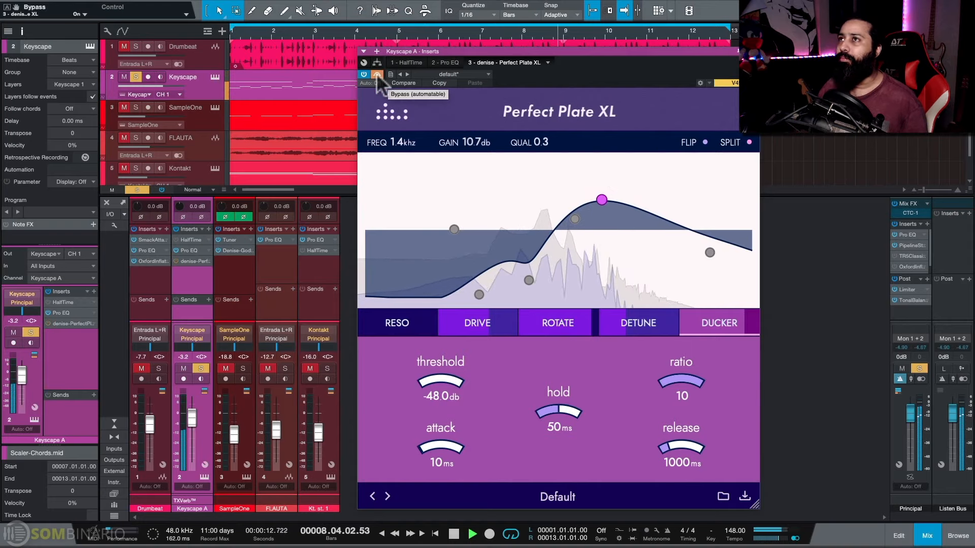
pyautogui.click(377, 74)
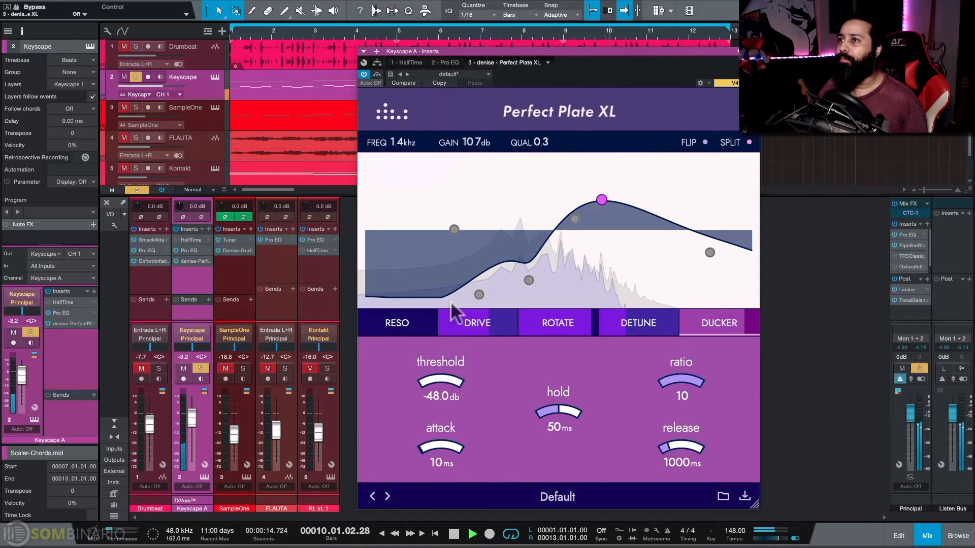
pyautogui.click(533, 207)
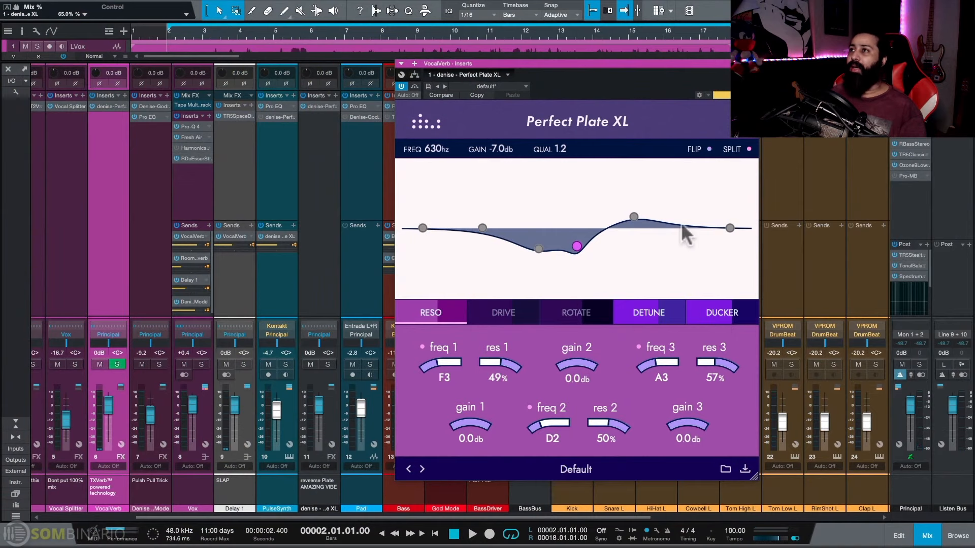
# Reposition the VocalVerb reverb window, switch off its Reso section and show the main parameters.
pyautogui.moveTo(581, 84); pyautogui.dragTo(586, 78)
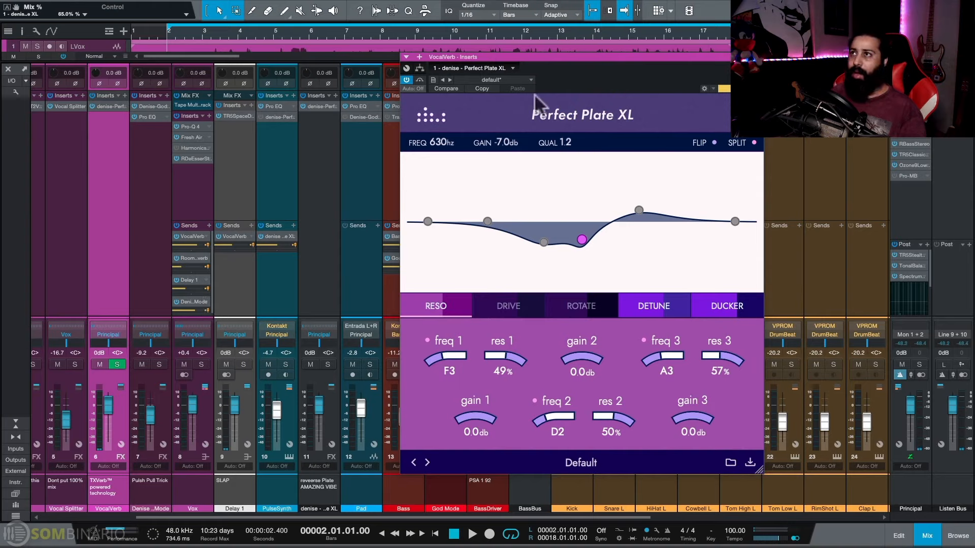
pyautogui.moveTo(568, 71); pyautogui.dragTo(534, 60)
pyautogui.click(537, 172)
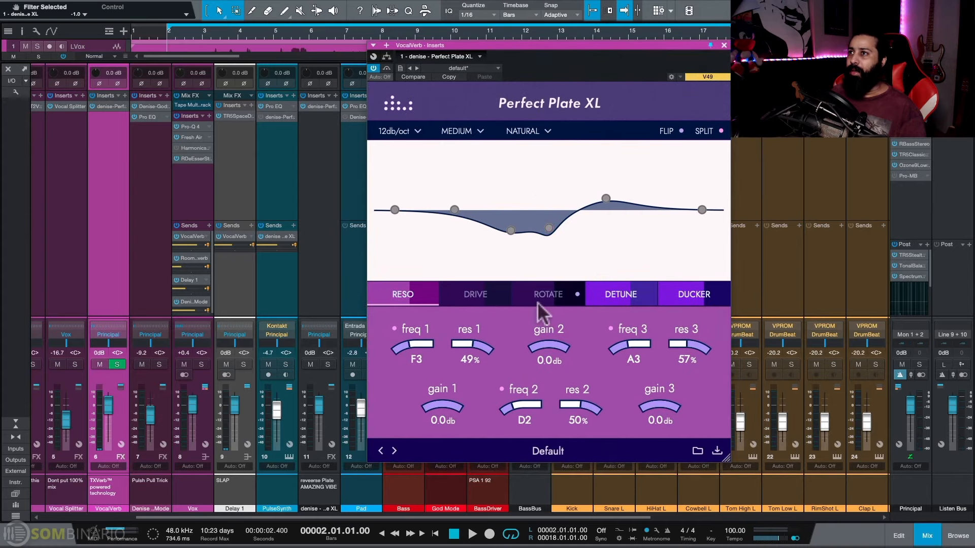
pyautogui.click(433, 296)
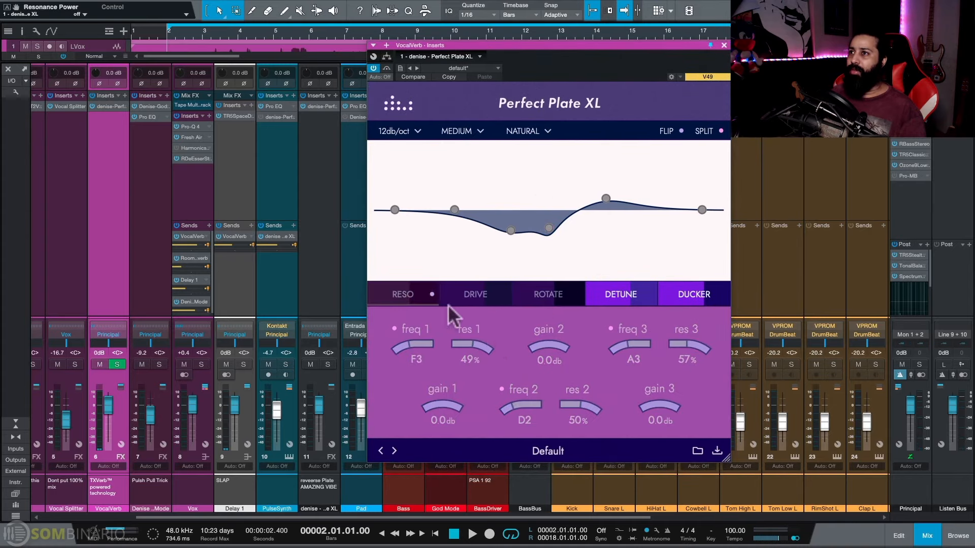
pyautogui.click(412, 293)
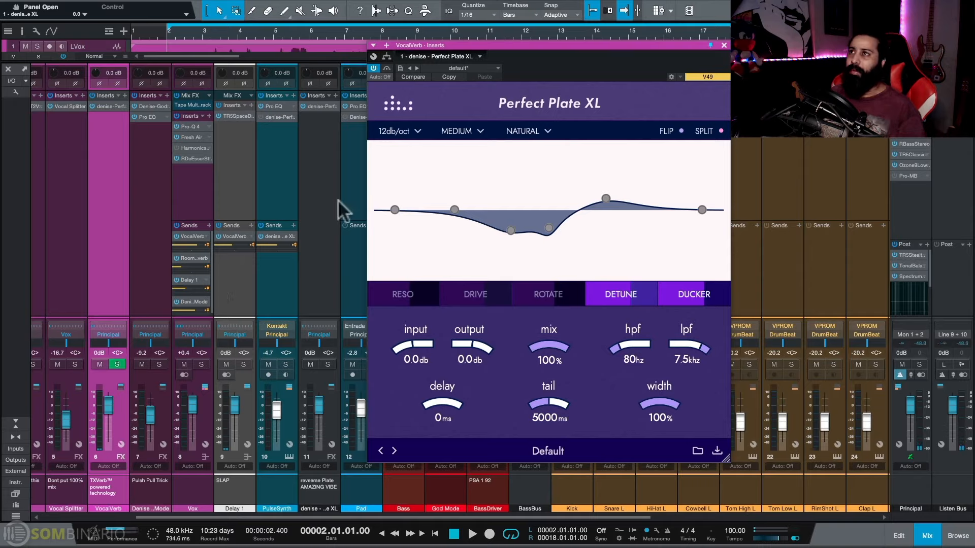
# Listen to the song with VocalVerb, examine its Ducker amount and parameters, and stop playback.
pyautogui.press('space')
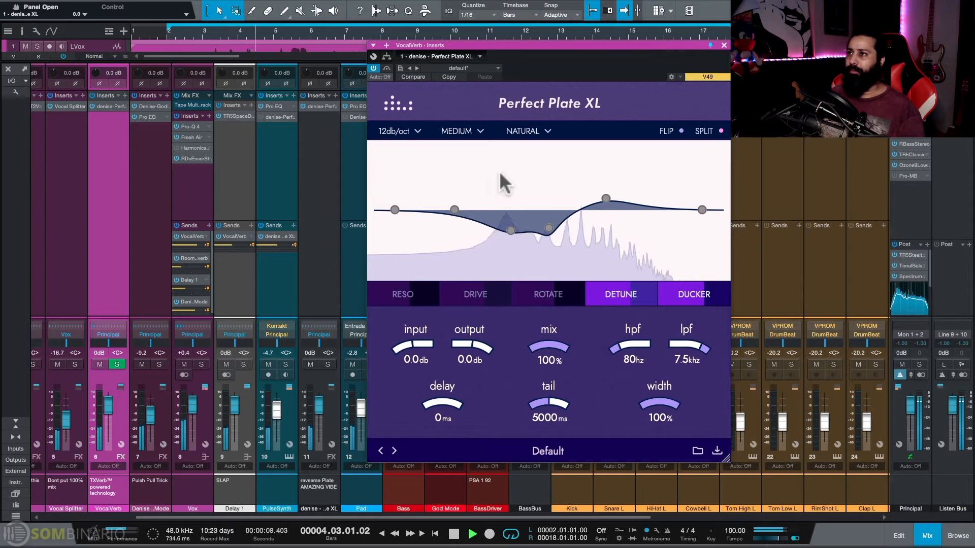
pyautogui.moveTo(701, 291)
pyautogui.moveTo(701, 290)
pyautogui.mouseDown()
pyautogui.moveTo(703, 279)
pyautogui.moveTo(704, 286)
pyautogui.mouseUp()
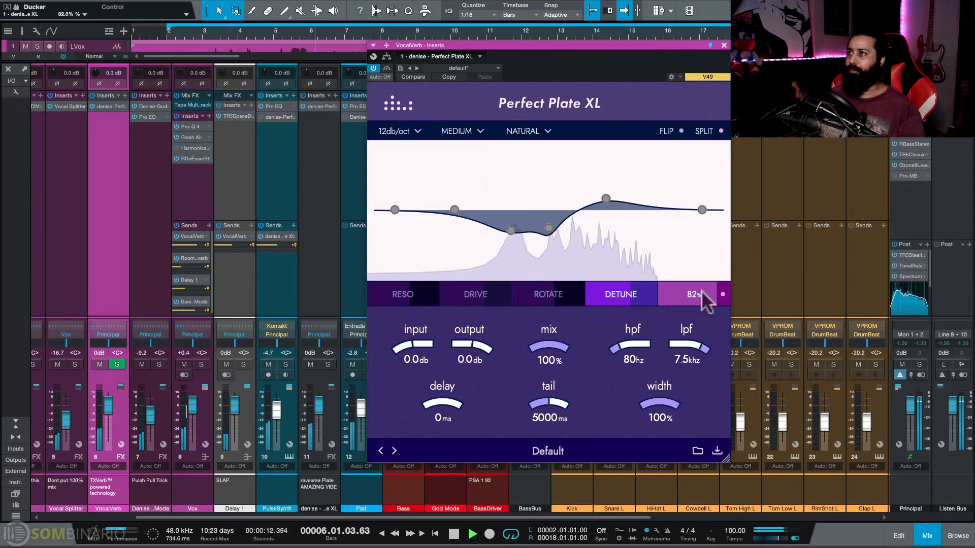
pyautogui.click(702, 293)
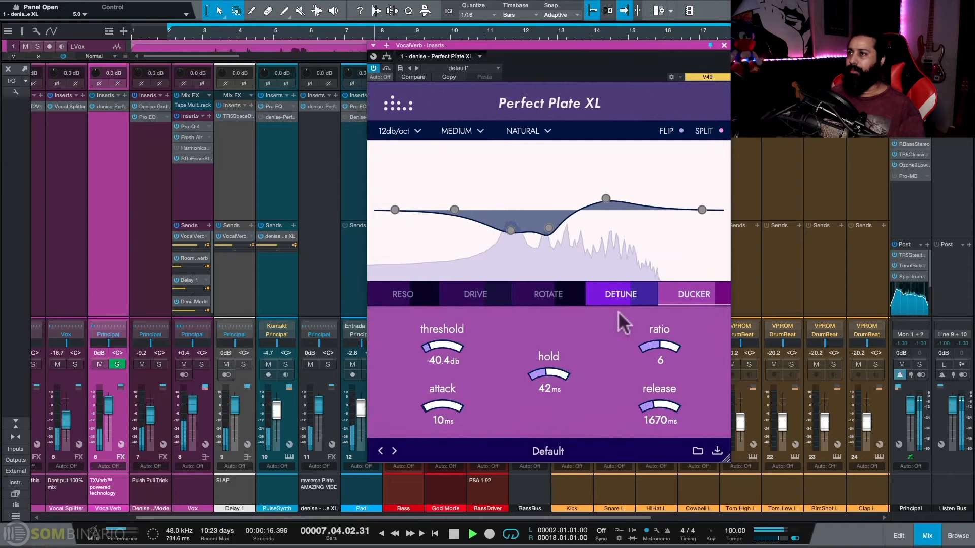
pyautogui.click(674, 291)
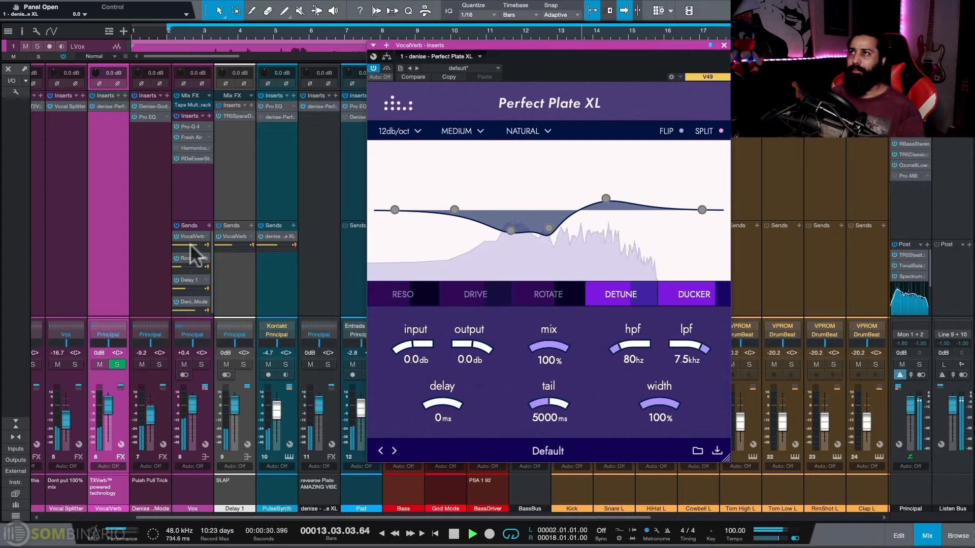
pyautogui.press('space')
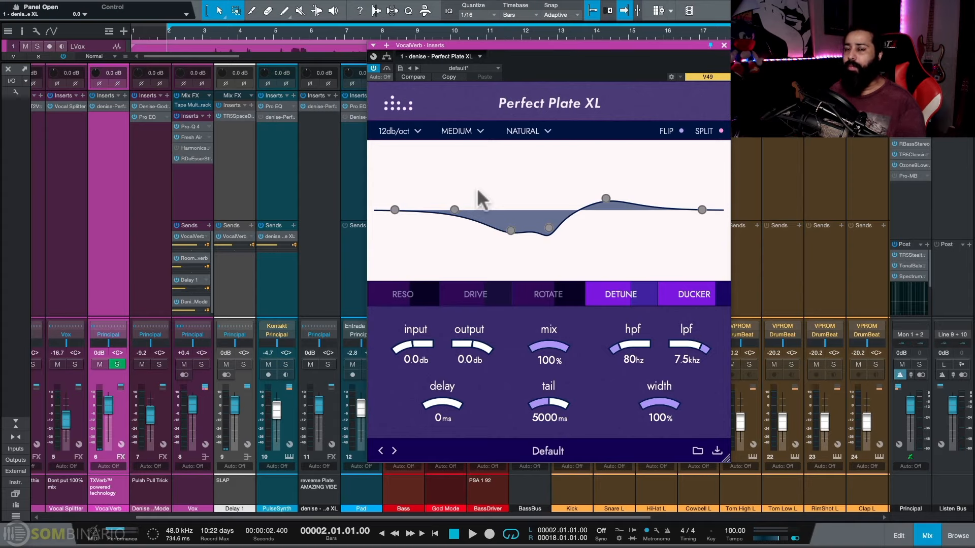
# Solo the VocalVerb channel, set its Ducker amount to 100% during playback and show the Ducker parameters.
pyautogui.click(117, 364)
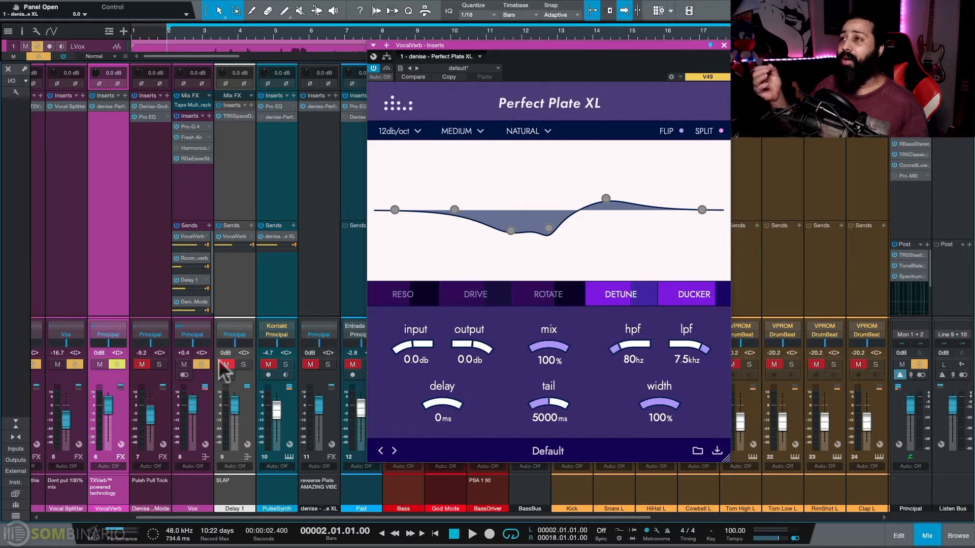
pyautogui.press('space')
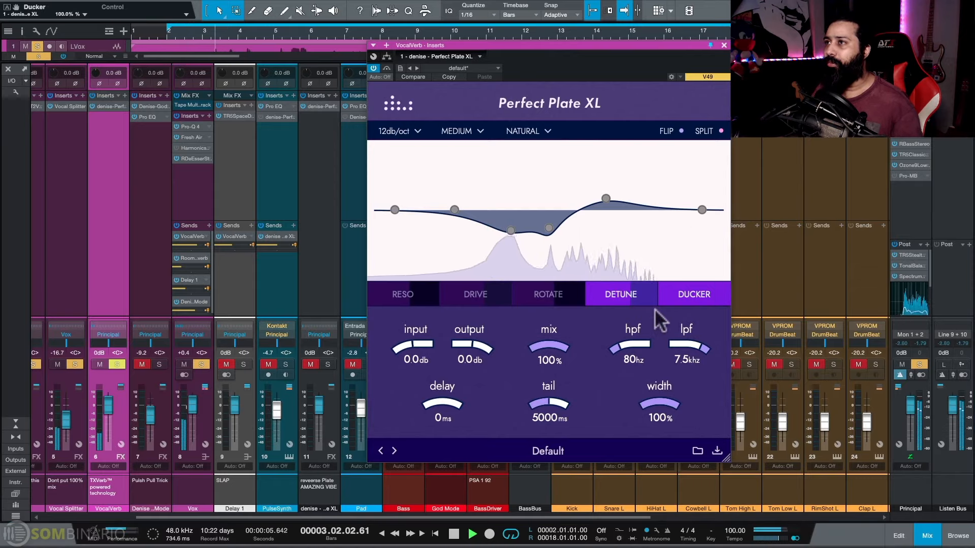
pyautogui.click(684, 298)
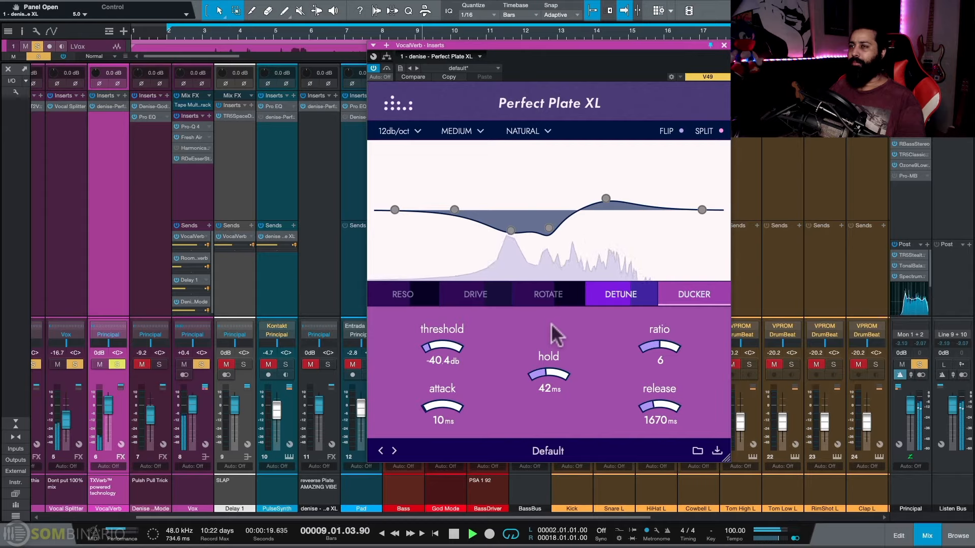
# Stop playback and set the VocalVerb reverb's Ducker amount to 76%.
pyautogui.press('space')
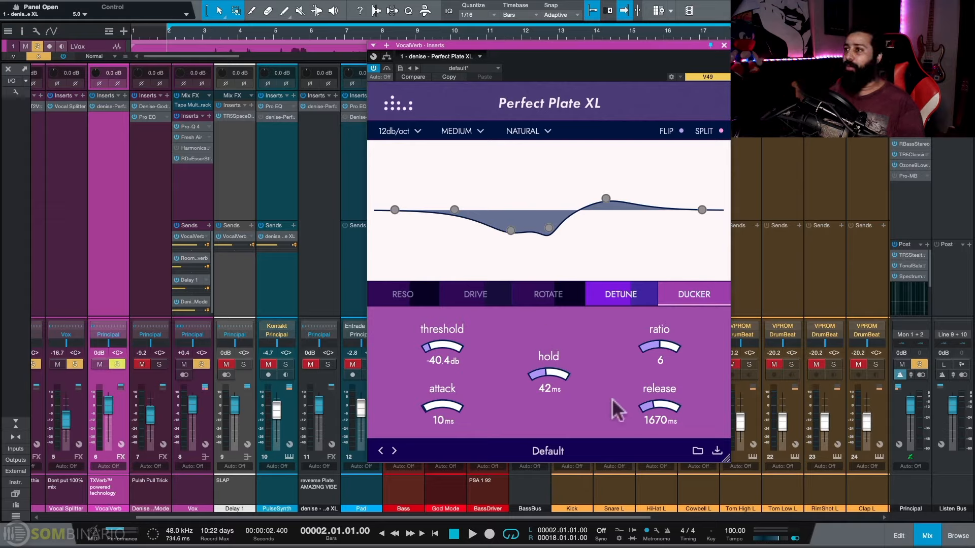
pyautogui.click(690, 295)
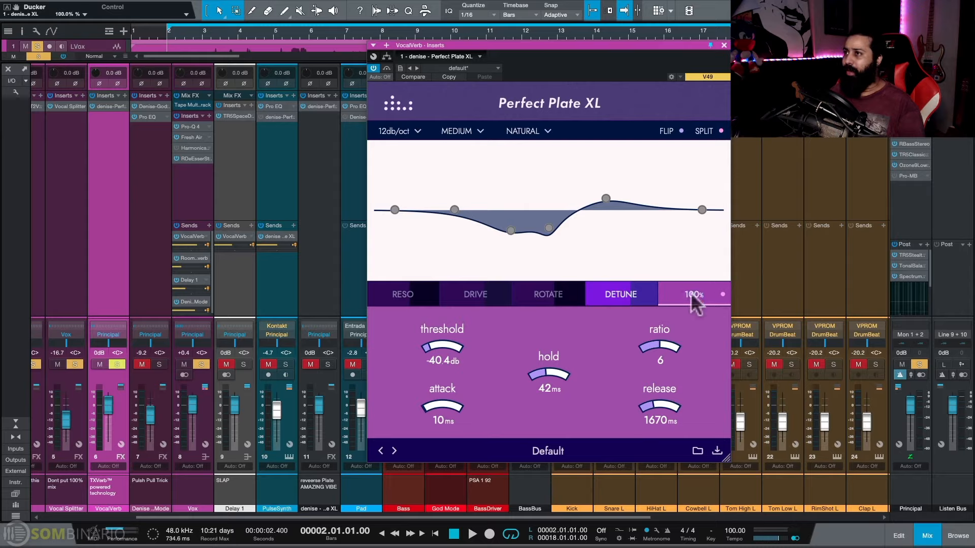
pyautogui.moveTo(690, 295)
pyautogui.mouseDown()
pyautogui.moveTo(689, 311)
pyautogui.moveTo(681, 302)
pyautogui.mouseUp()
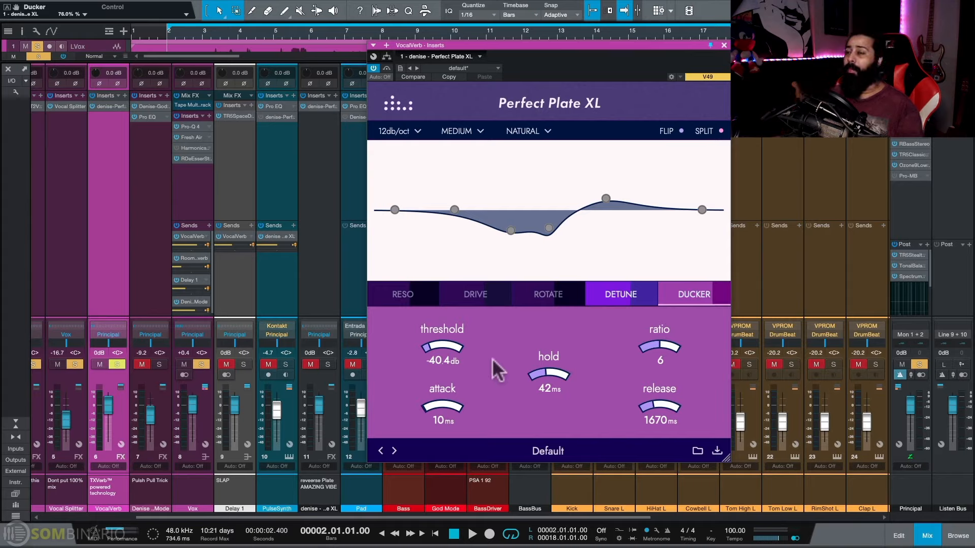
# Set the Ducker's release to 2058 ms and its attack to 416 ms.
pyautogui.moveTo(649, 406); pyautogui.dragTo(646, 415)
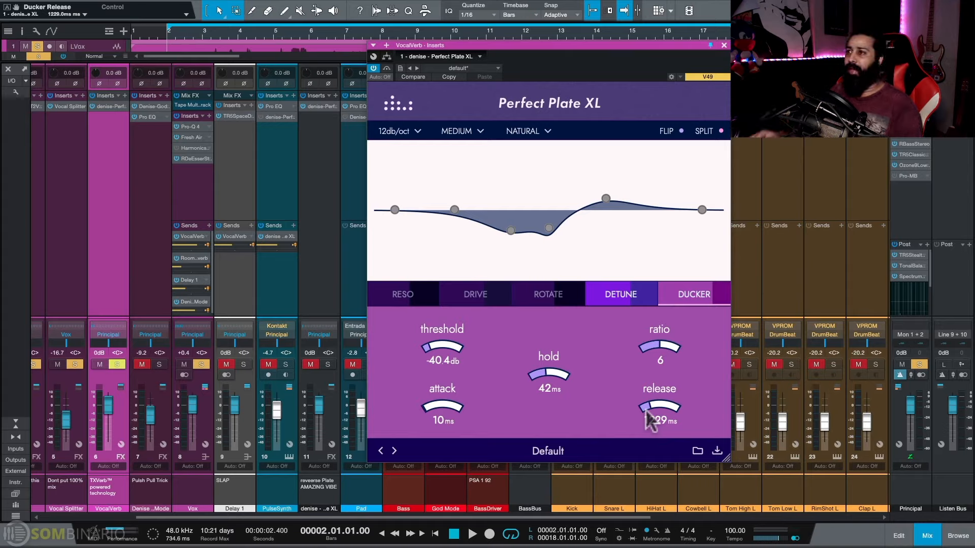
pyautogui.scroll(10, 652, 423)
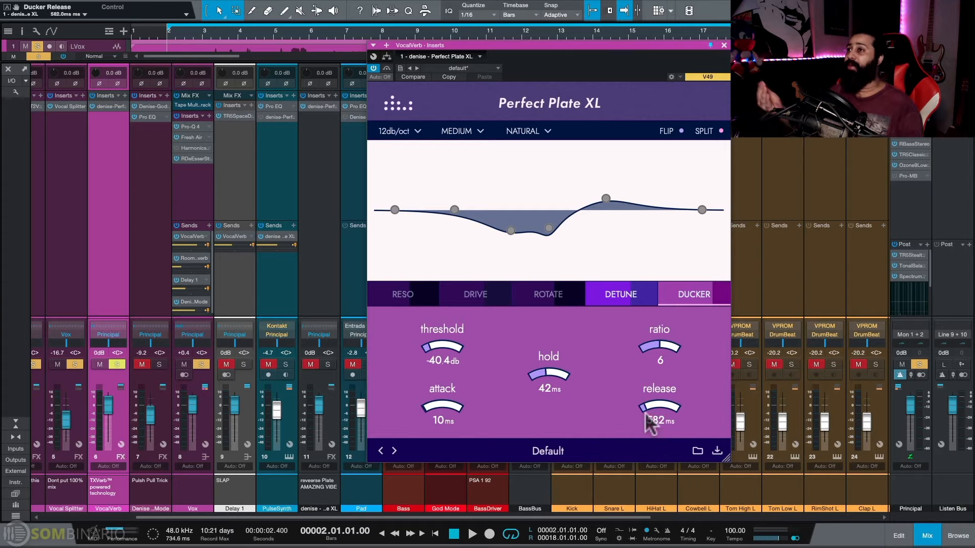
pyautogui.moveTo(649, 412)
pyautogui.mouseDown()
pyautogui.moveTo(647, 421)
pyautogui.moveTo(650, 406)
pyautogui.mouseUp()
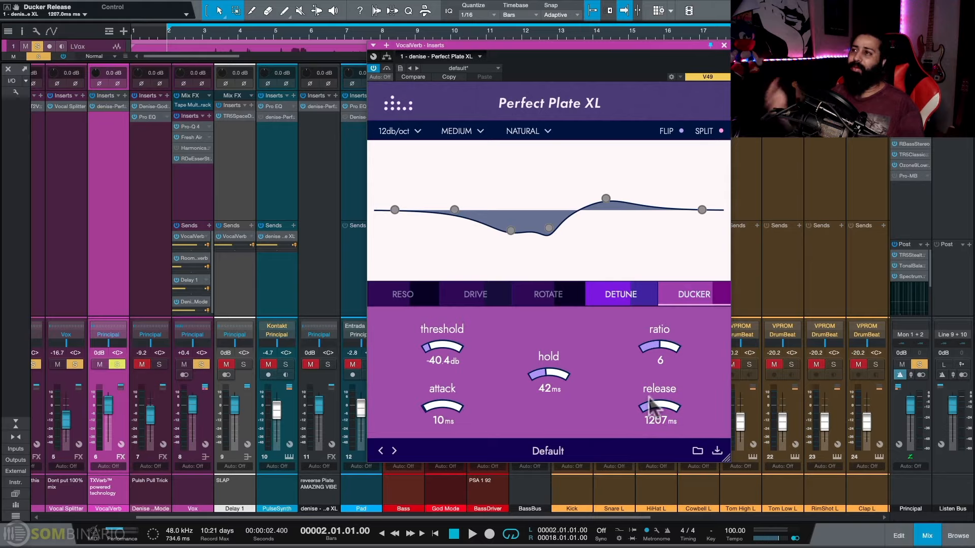
pyautogui.moveTo(651, 406)
pyautogui.mouseDown()
pyautogui.moveTo(653, 375)
pyautogui.moveTo(653, 404)
pyautogui.moveTo(653, 384)
pyautogui.moveTo(657, 398)
pyautogui.moveTo(631, 398)
pyautogui.mouseUp()
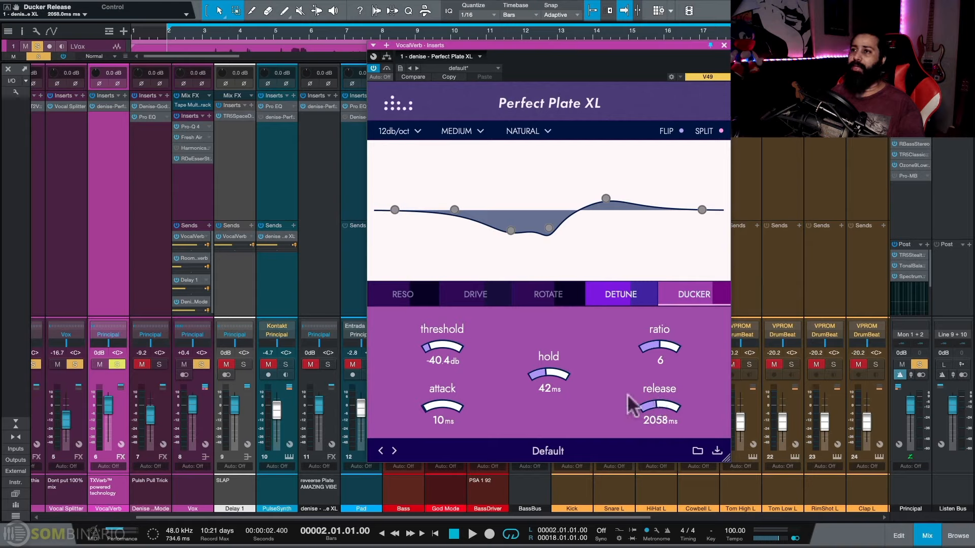
pyautogui.moveTo(434, 404); pyautogui.dragTo(438, 398)
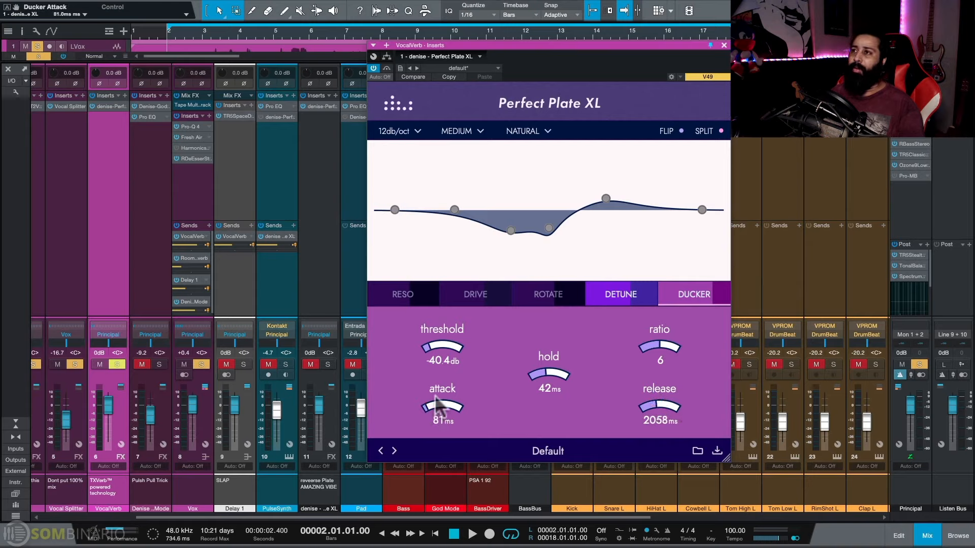
pyautogui.moveTo(430, 398); pyautogui.dragTo(430, 386)
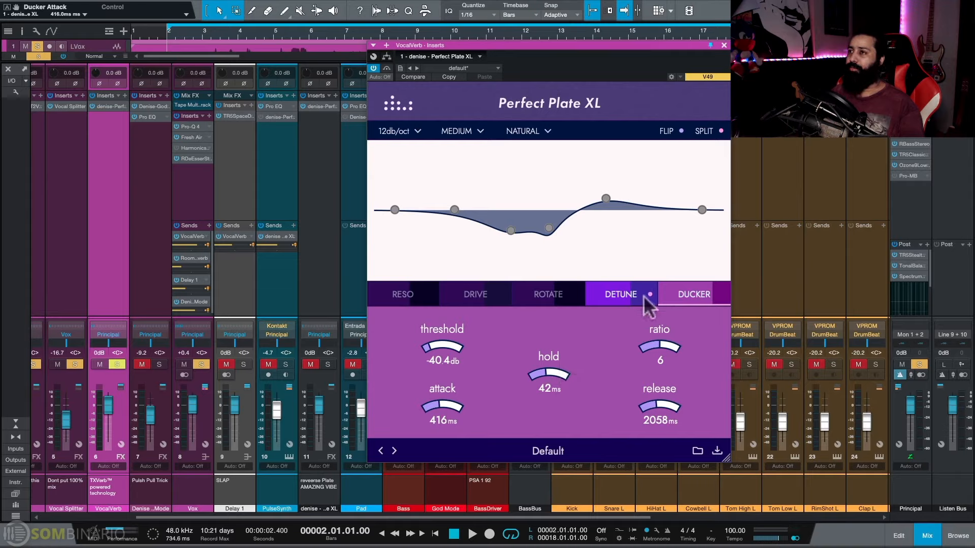
# Show the parameters of VocalVerb's Detune, Drive and Reso sections in turn.
pyautogui.click(627, 294)
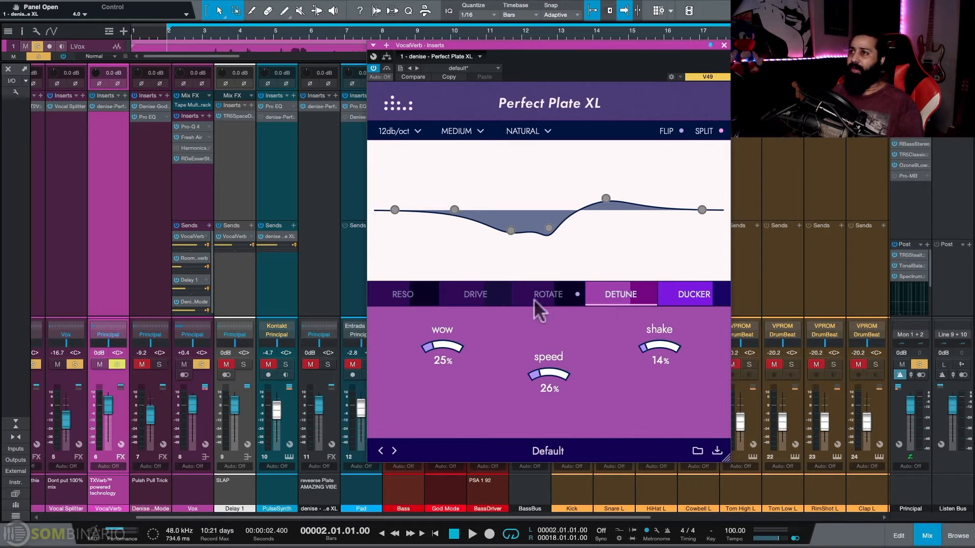
pyautogui.click(476, 296)
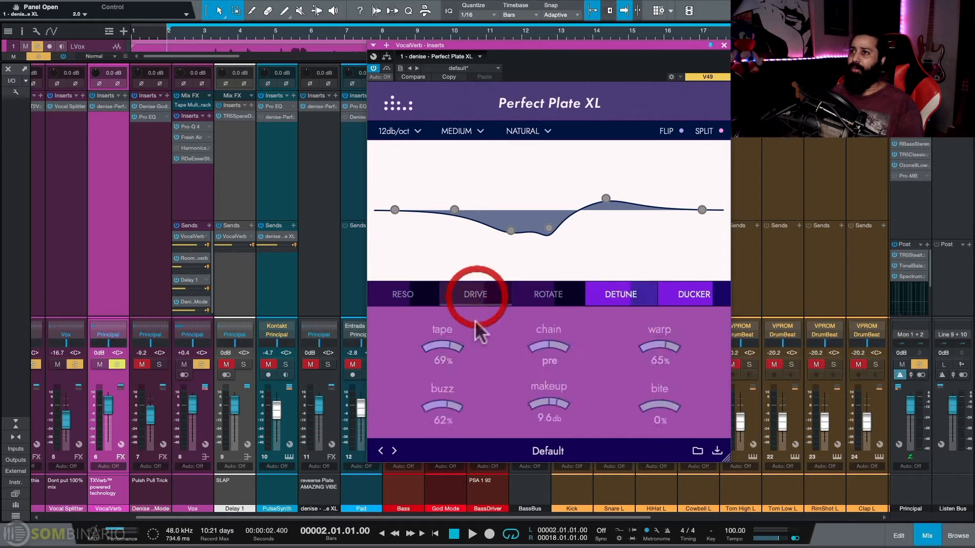
pyautogui.click(392, 295)
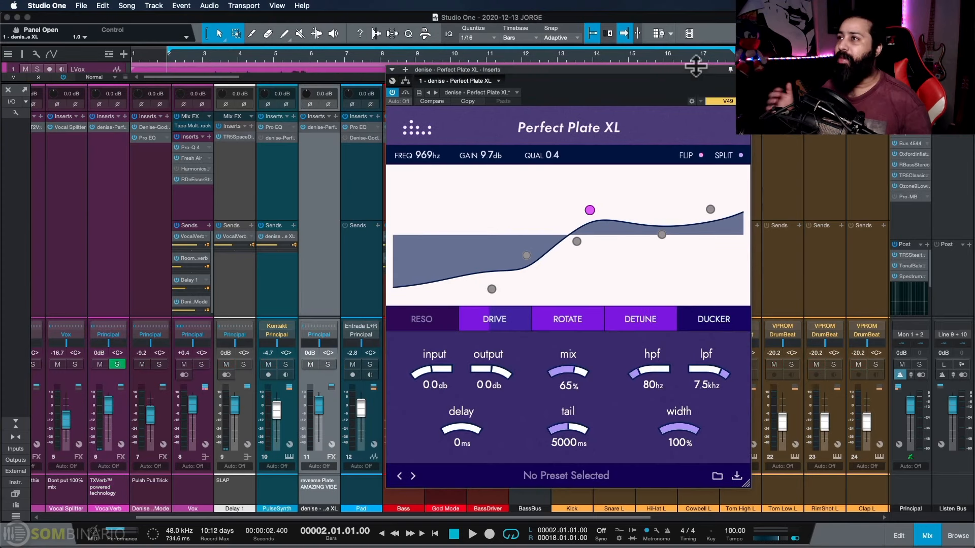
# Play the song through the synth's Perfect Plate XL, set the PulseSynth send level to -2.7, and stop playback.
pyautogui.click(670, 93)
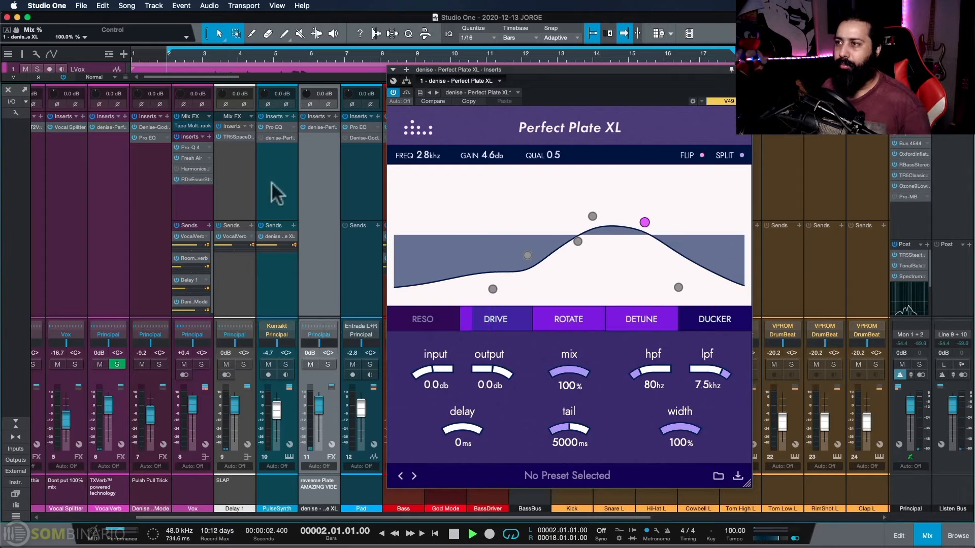
pyautogui.press('space')
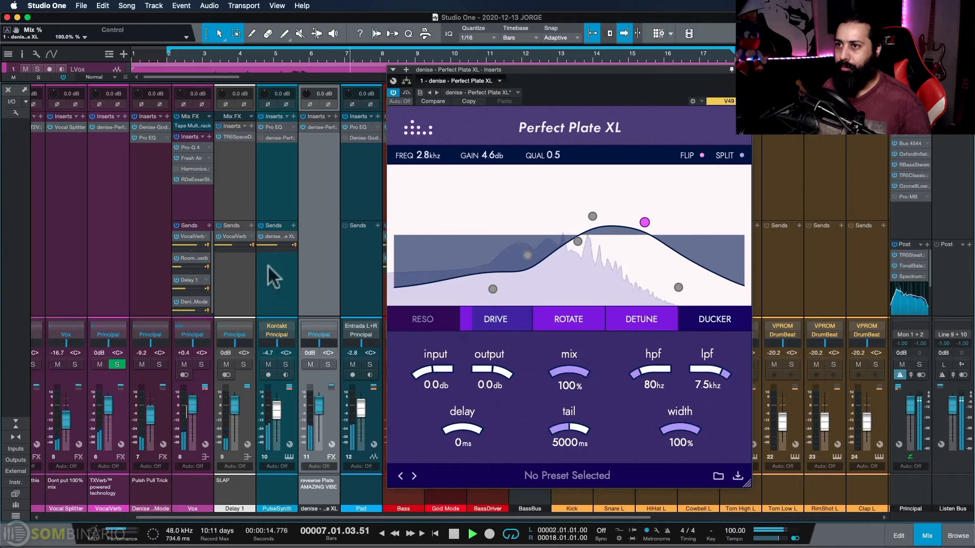
pyautogui.click(275, 245)
pyautogui.moveTo(276, 246); pyautogui.dragTo(278, 247)
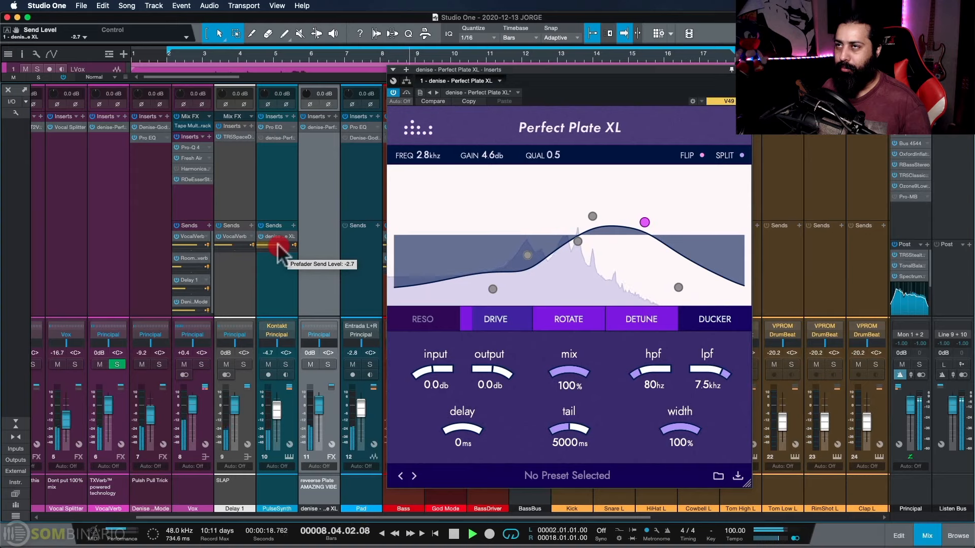
pyautogui.press('space')
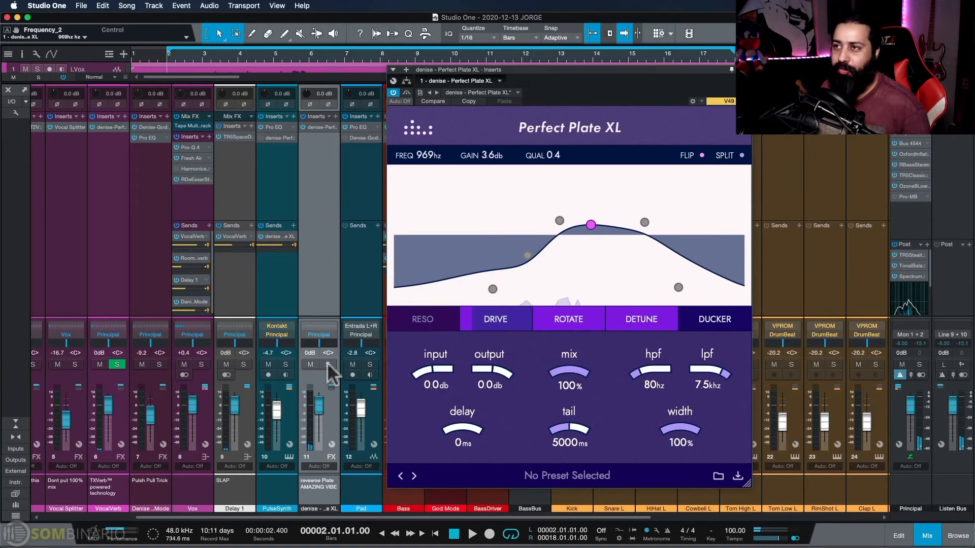
# Solo the PulseSynth channel with its Pro EQ window shown and listen to it without the reverb.
pyautogui.click(296, 311)
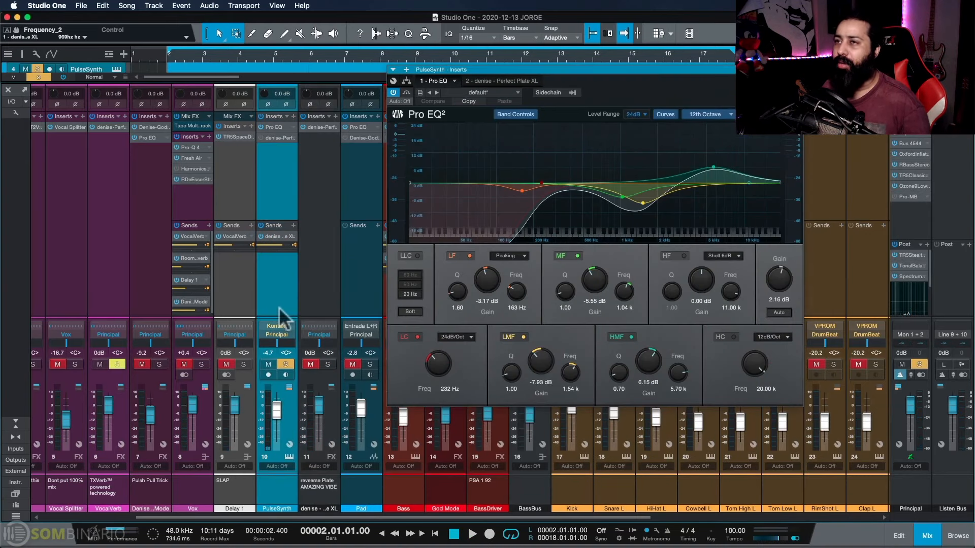
pyautogui.press('space')
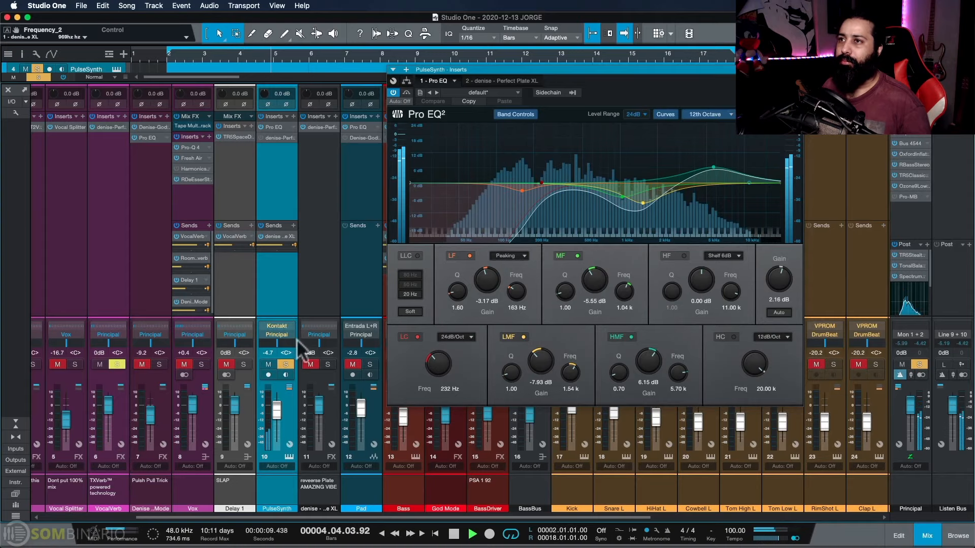
pyautogui.press('space')
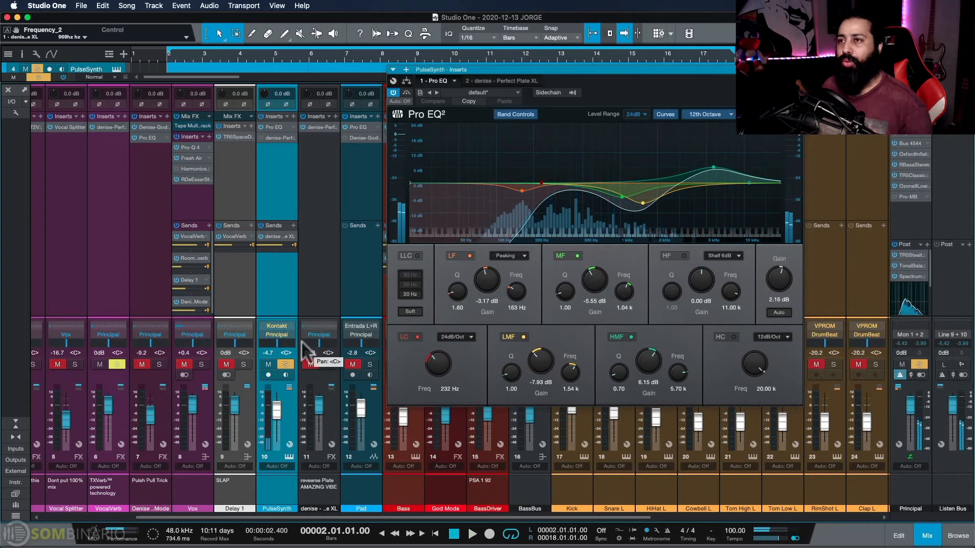
# Solo the synth's reverb channel as well, show its Perfect Plate XL window and play the song.
pyautogui.click(326, 363)
pyautogui.click(316, 287)
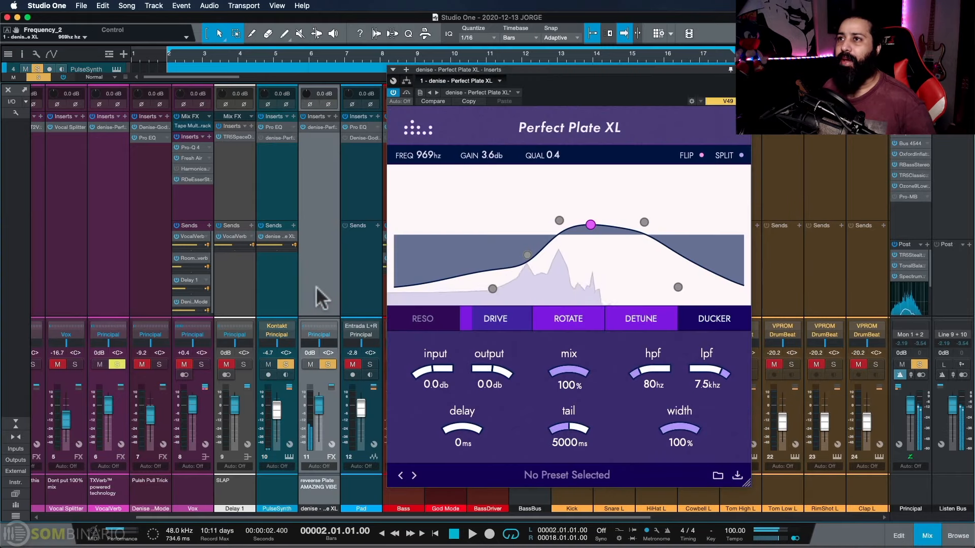
pyautogui.press('space')
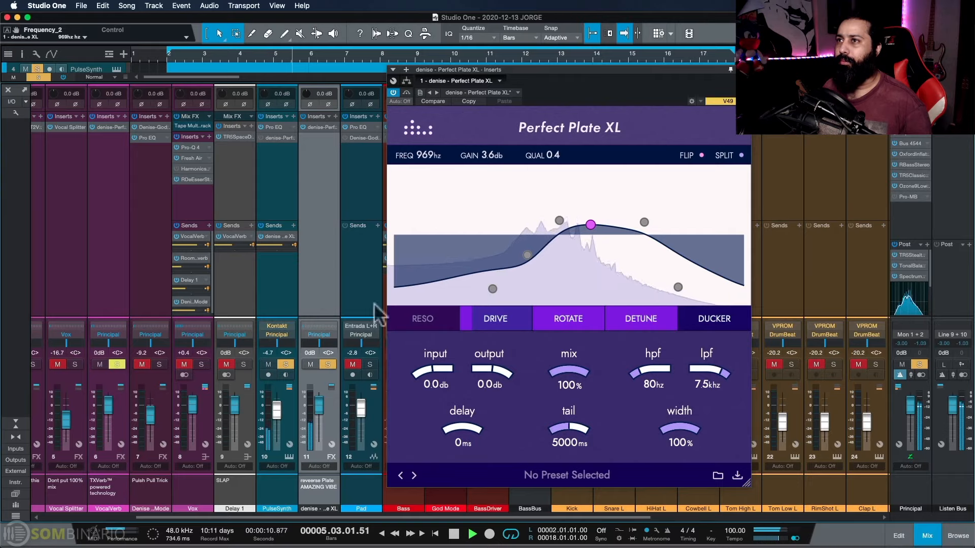
# Set the synth reverb's Drive amount to 13% during playback, examine the Rotate and Detune parameters, and stop playback.
pyautogui.click(471, 329)
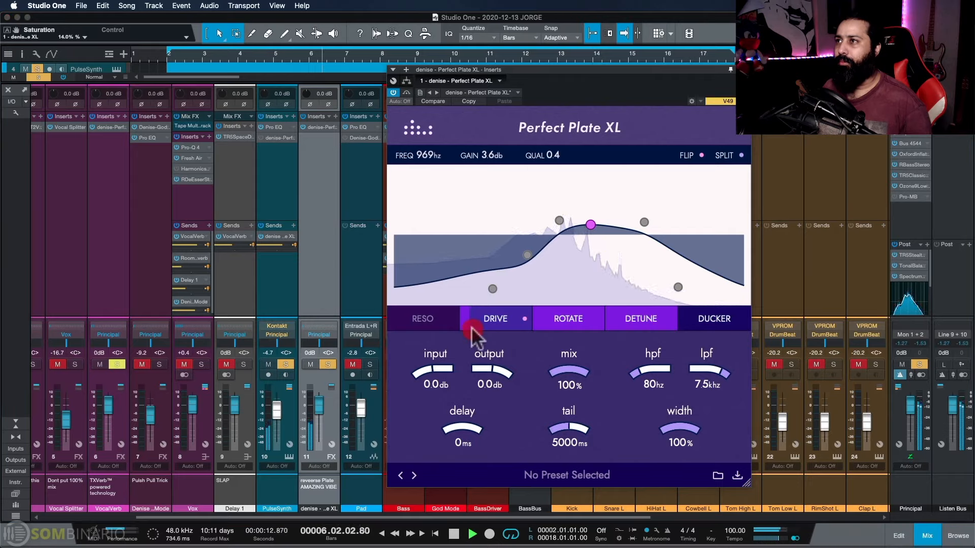
pyautogui.click(599, 319)
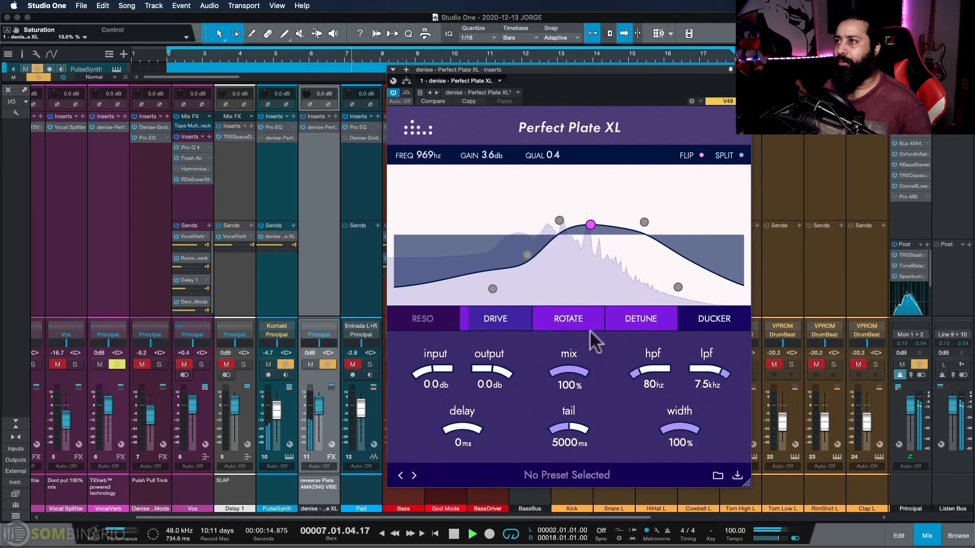
pyautogui.click(585, 325)
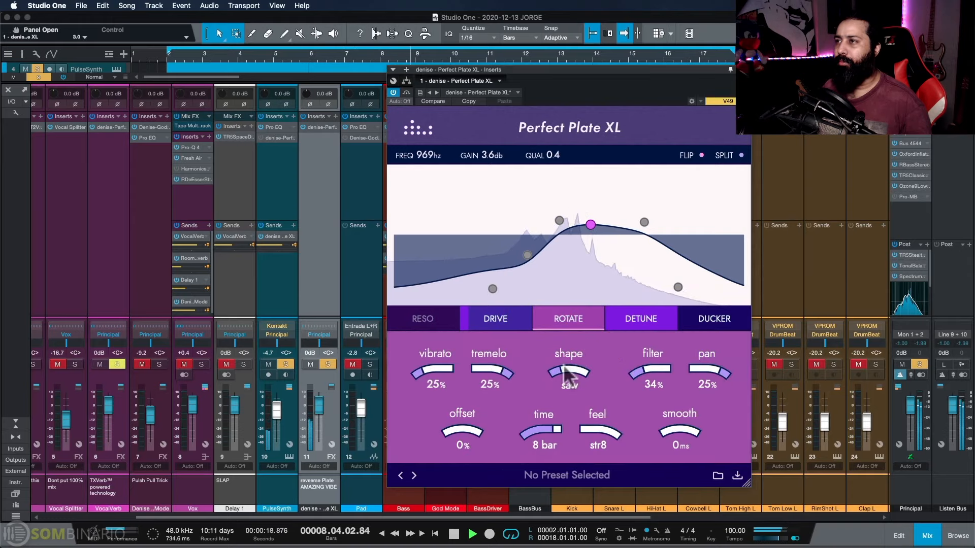
pyautogui.click(642, 322)
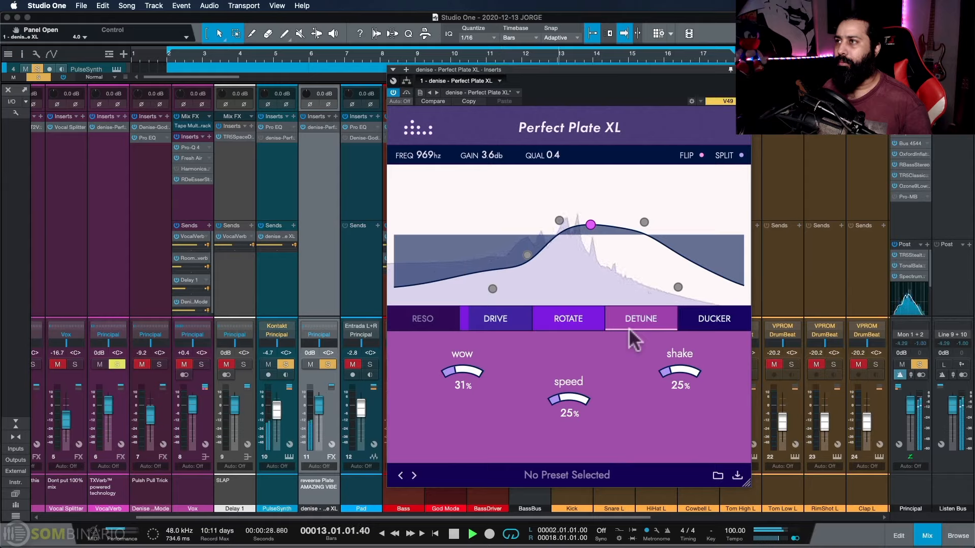
pyautogui.press('space')
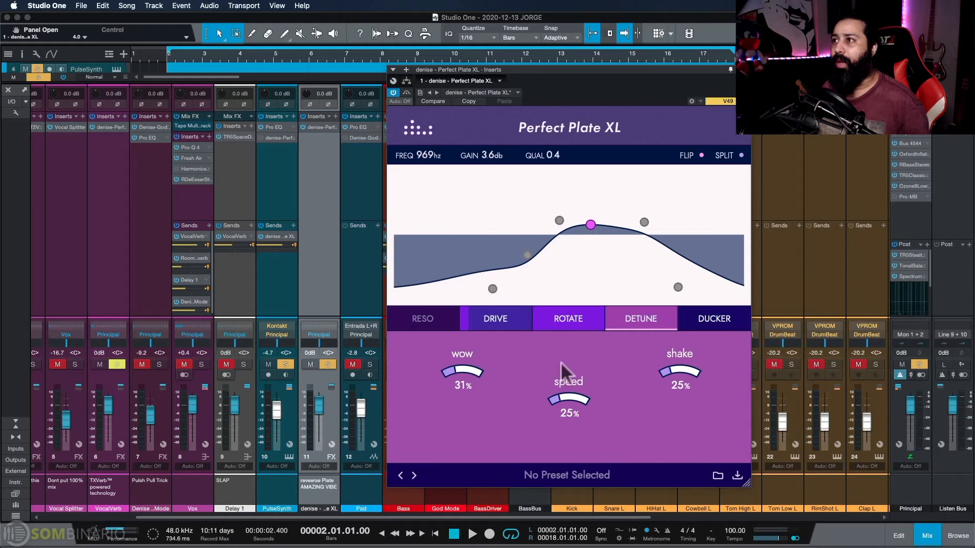
# Review the synth reverb's Drive, Rotate and Detune parameters with playback stopped.
pyautogui.click(504, 315)
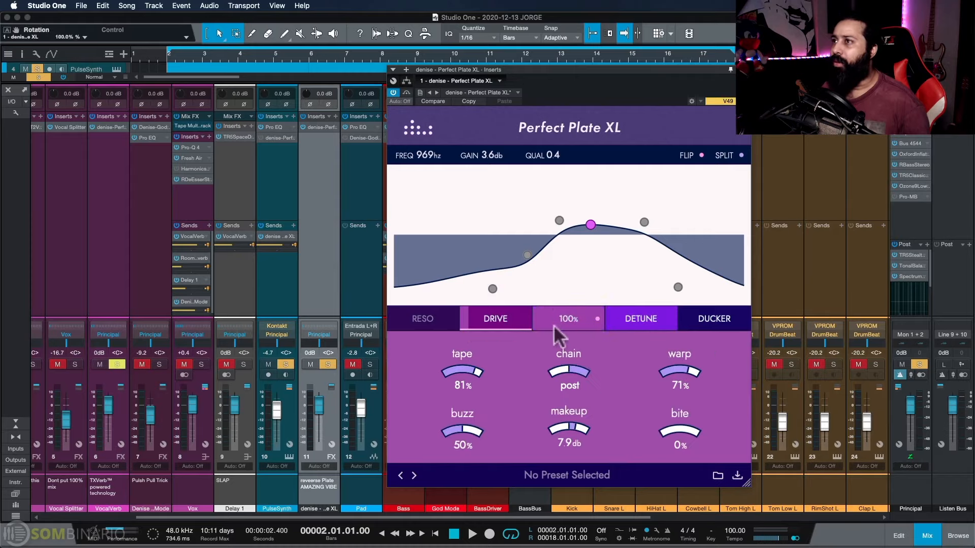
pyautogui.click(556, 325)
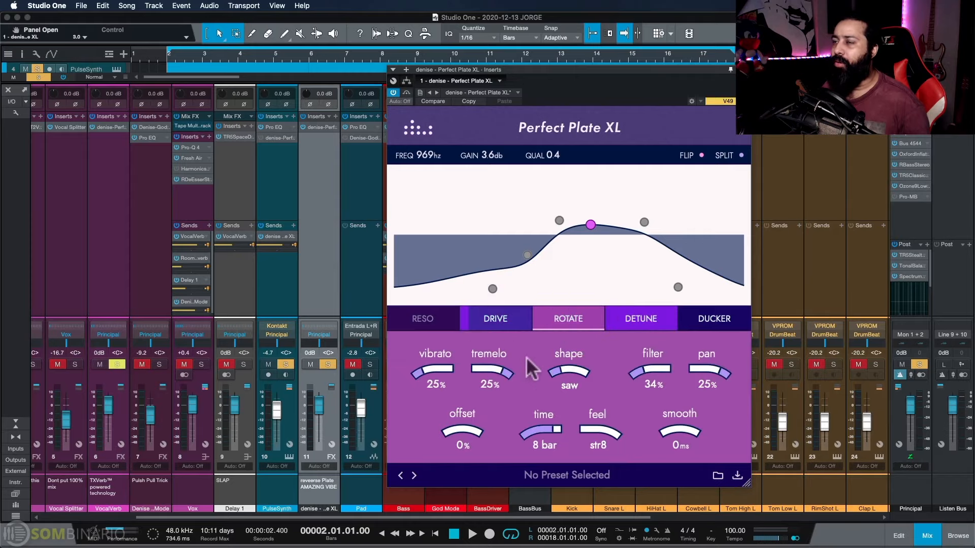
pyautogui.click(644, 319)
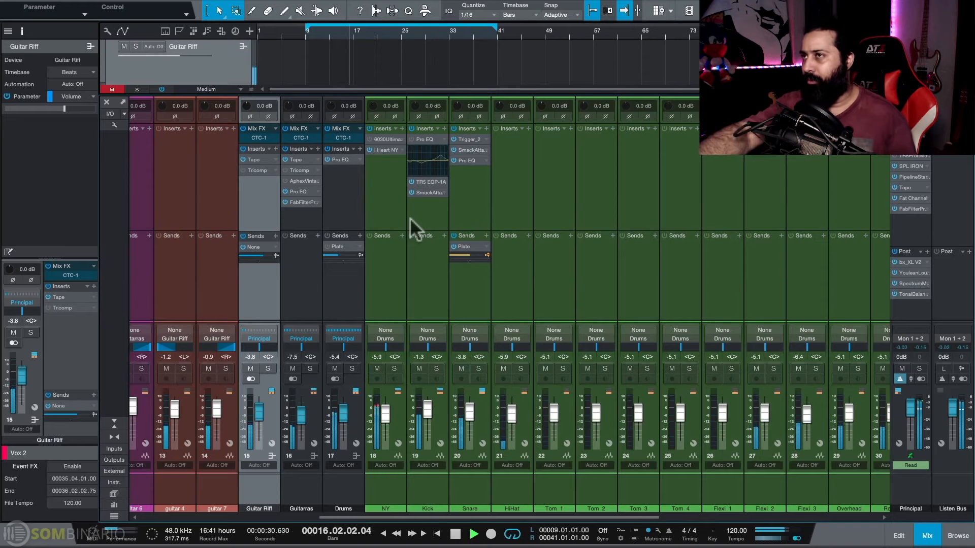
# Stop the full mix, solo the Guitar Riff bus and listen to it on its own.
pyautogui.press('space')
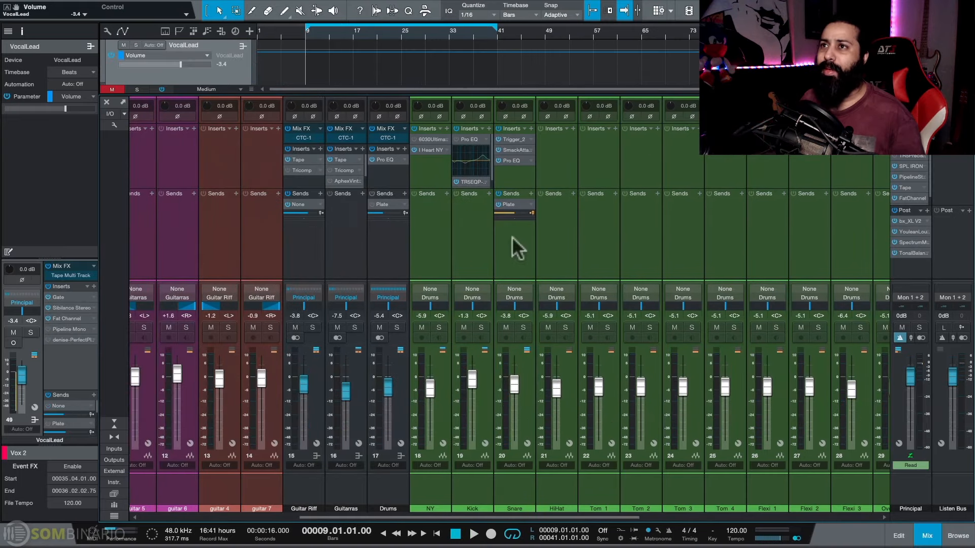
pyautogui.hscroll(-5, 512, 236)
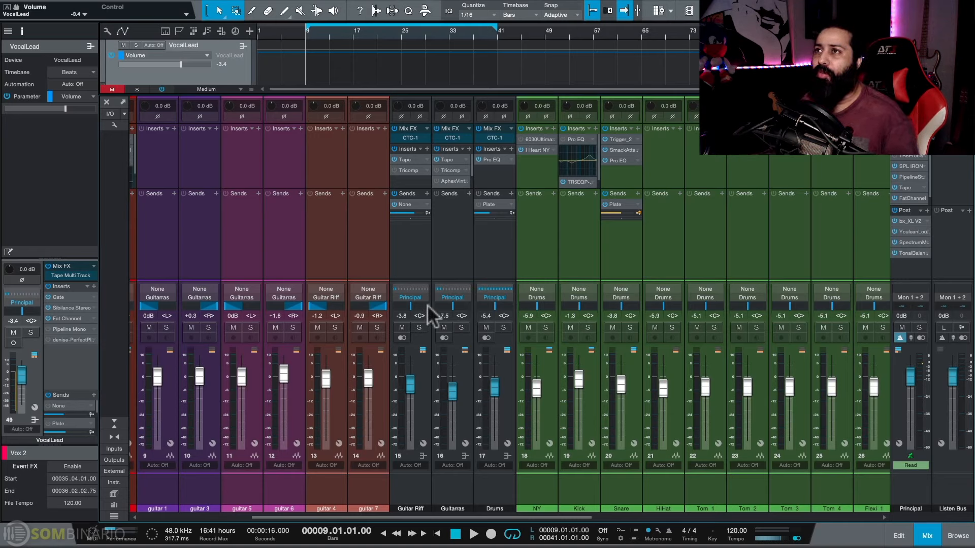
pyautogui.click(419, 328)
pyautogui.click(418, 254)
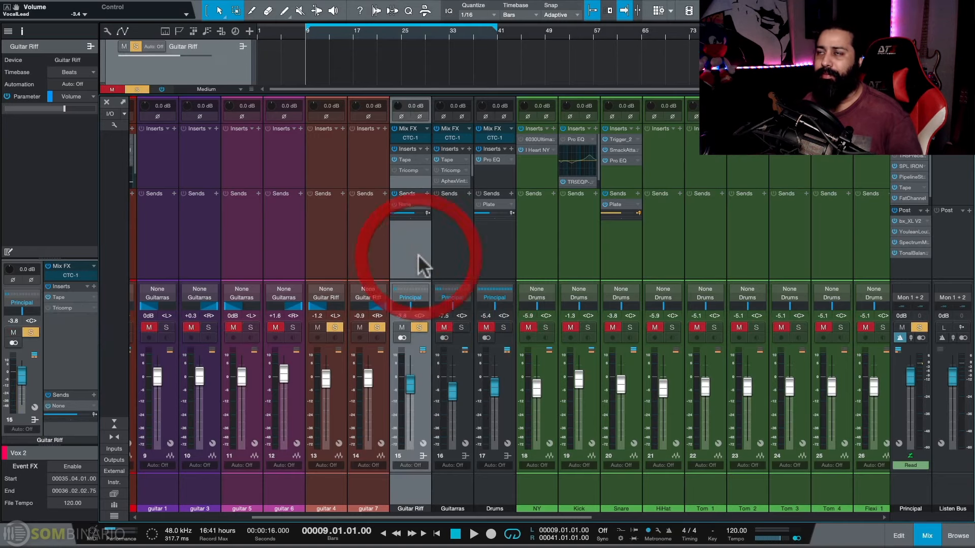
pyautogui.press('space')
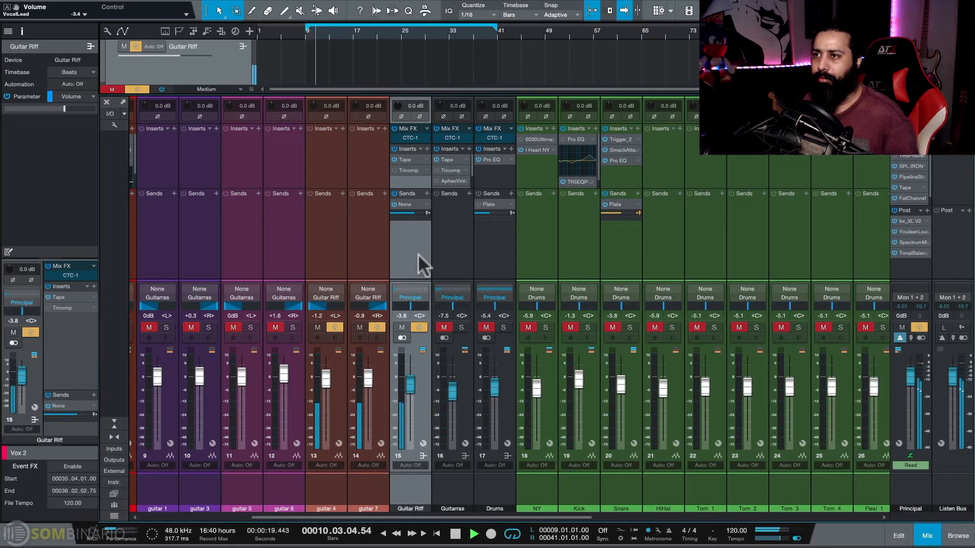
pyautogui.press('space')
# Add a new bus channel from the Guitar Riff channel in the mixer.
pyautogui.rightClick(408, 236)
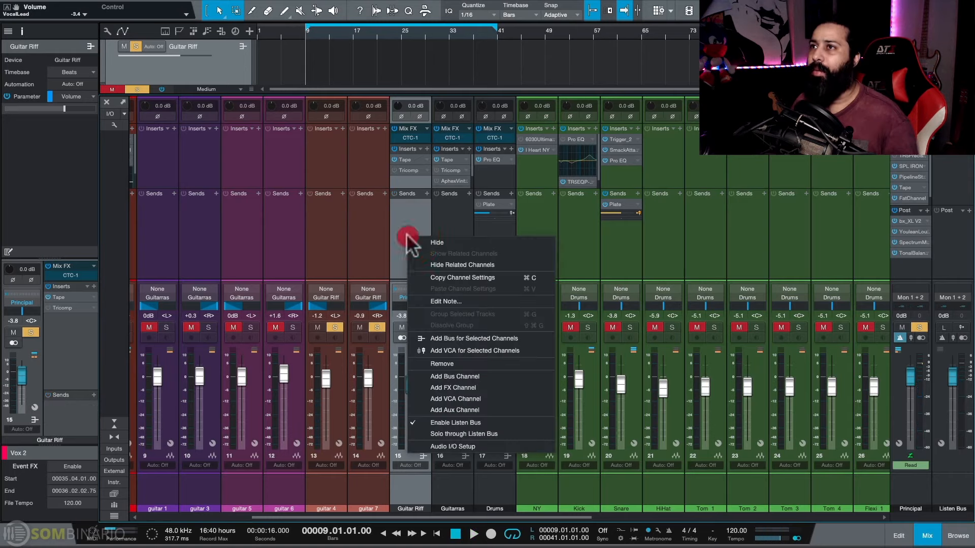
pyautogui.click(454, 377)
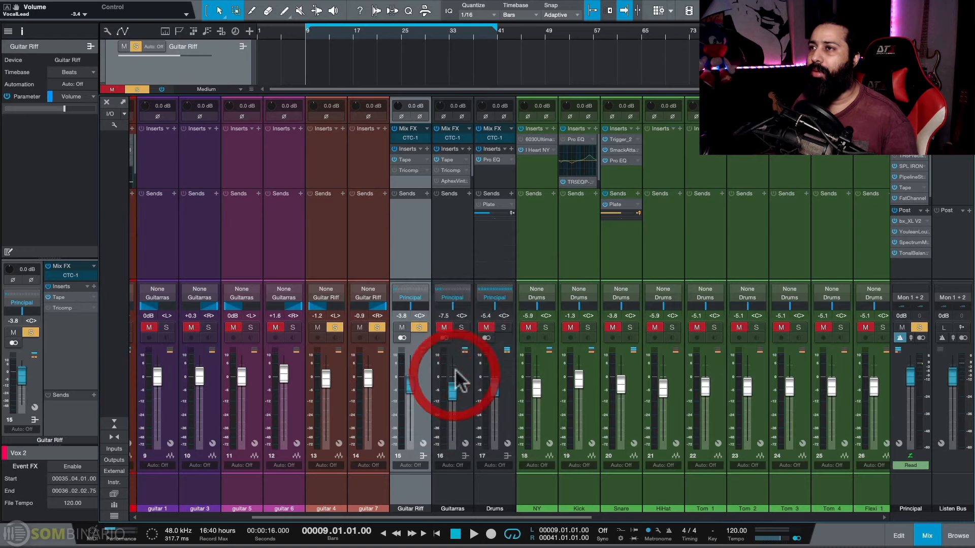
# Rename the new bus channel beside Guitar Riff as Reverb.
pyautogui.doubleClick(453, 509)
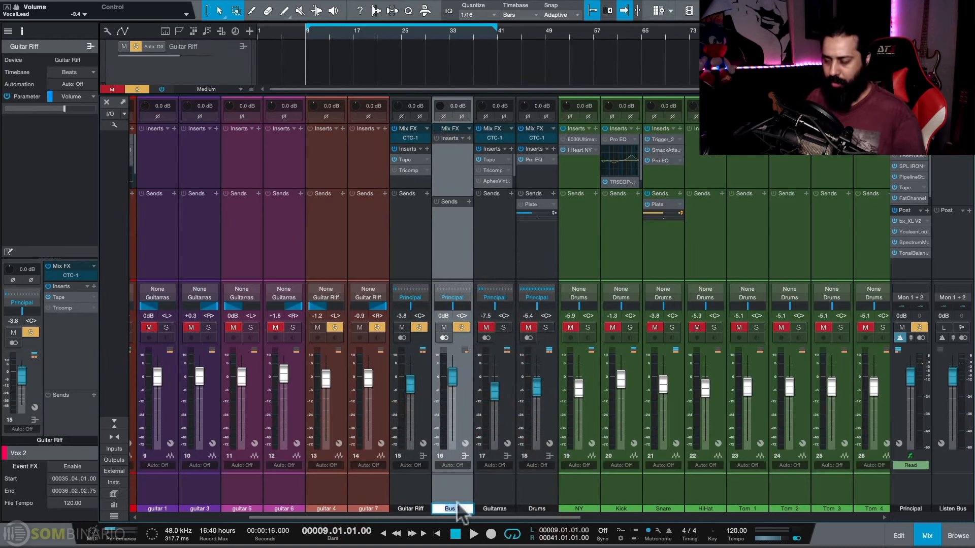
pyautogui.write('Reverb')
pyautogui.press('Return')
# Insert Perfect Plate XL on the Reverb bus, enlarge its window and set the reverb's mix to 100%.
pyautogui.click(469, 138)
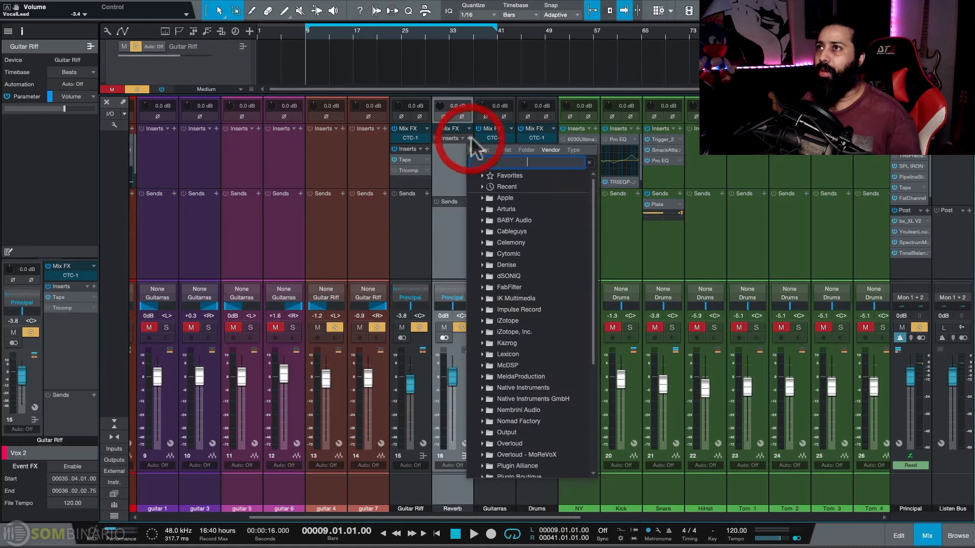
pyautogui.click(486, 187)
pyautogui.doubleClick(498, 195)
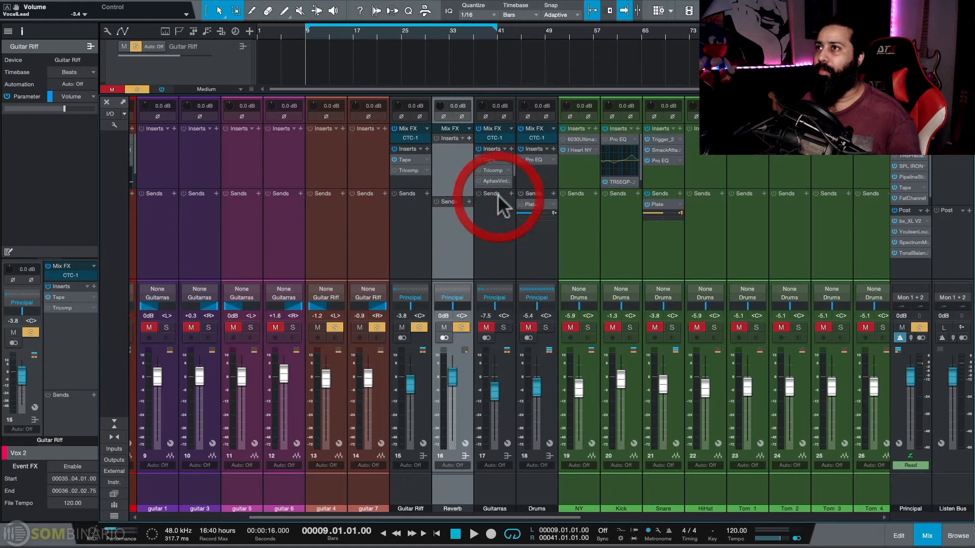
pyautogui.moveTo(475, 43); pyautogui.dragTo(471, 77)
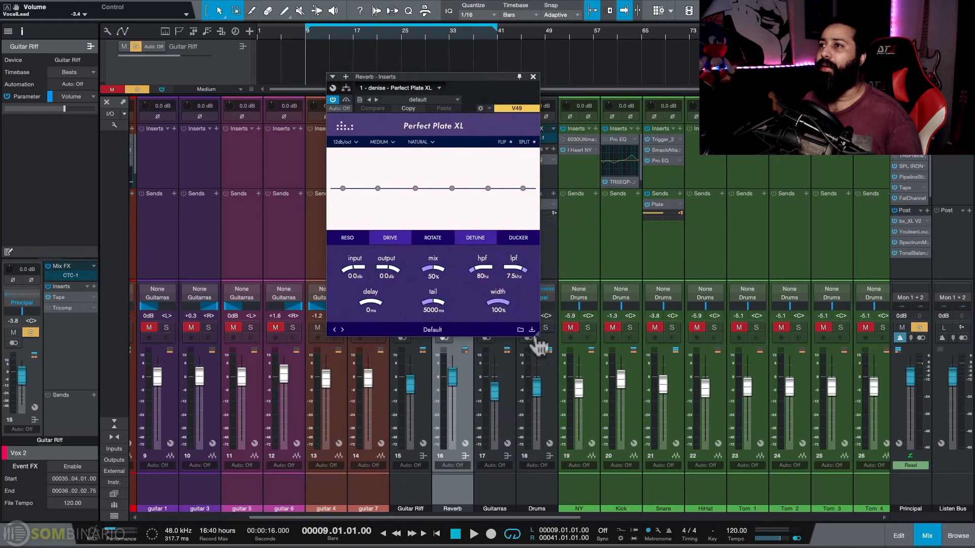
pyautogui.moveTo(538, 336); pyautogui.dragTo(696, 472)
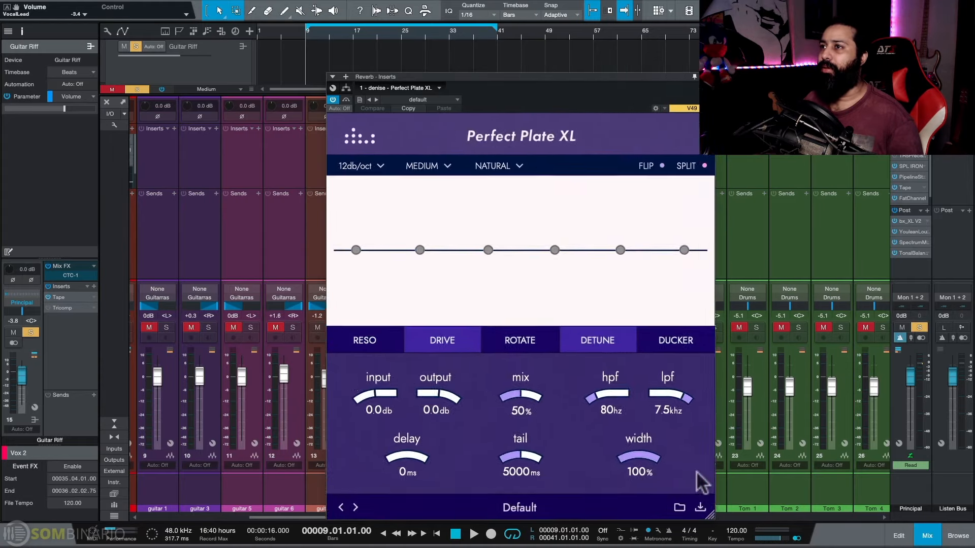
pyautogui.moveTo(670, 369); pyautogui.dragTo(685, 240)
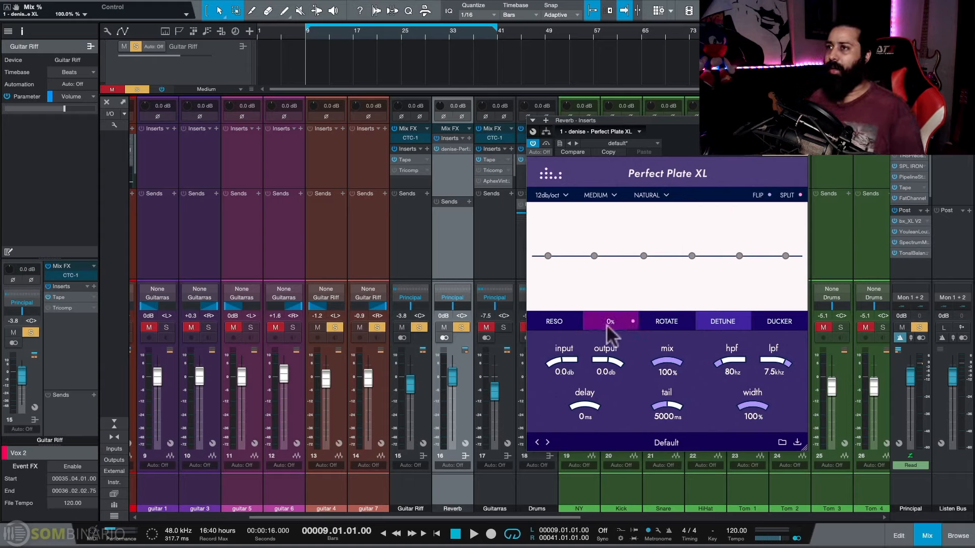
# Show the reverb's Reso parameters and briefly play the soloed guitar riff.
pyautogui.click(554, 323)
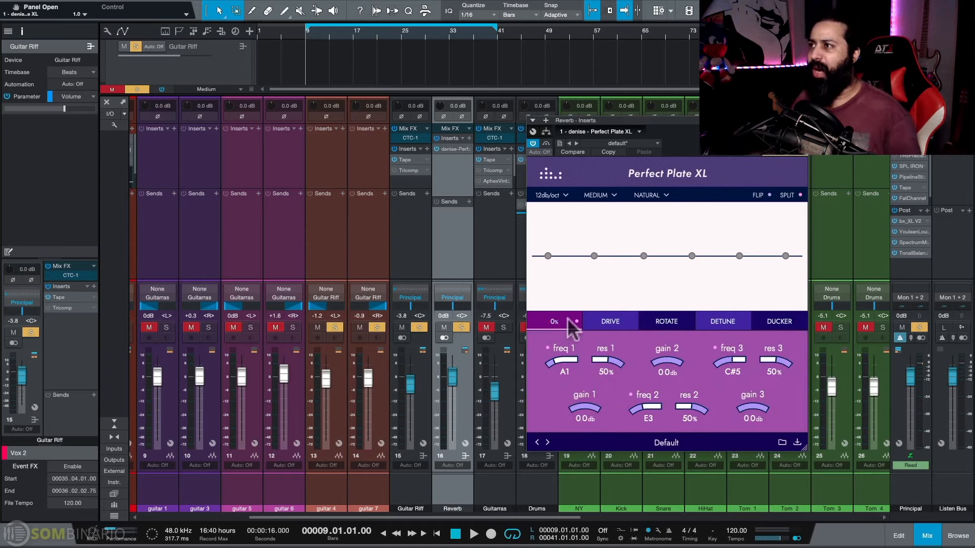
pyautogui.moveTo(686, 148); pyautogui.dragTo(685, 135)
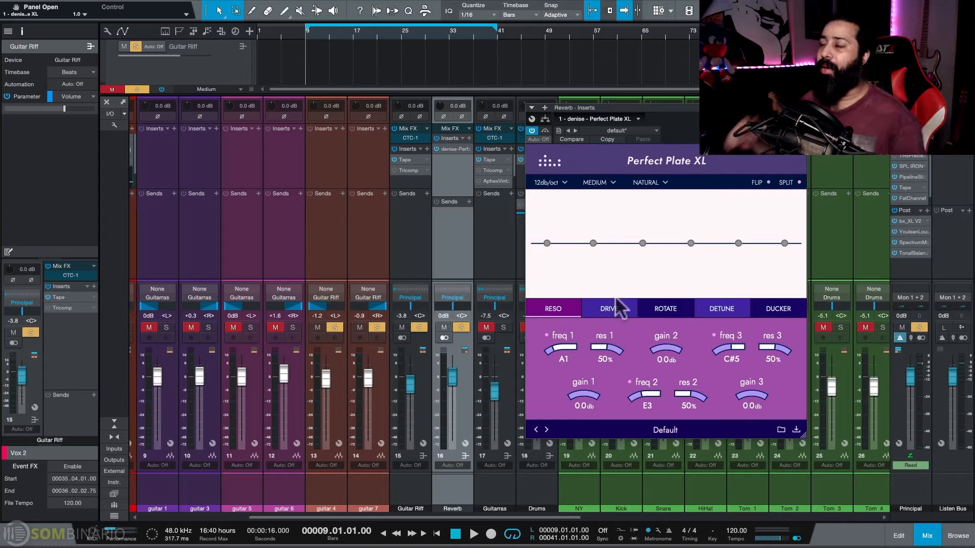
pyautogui.press('space')
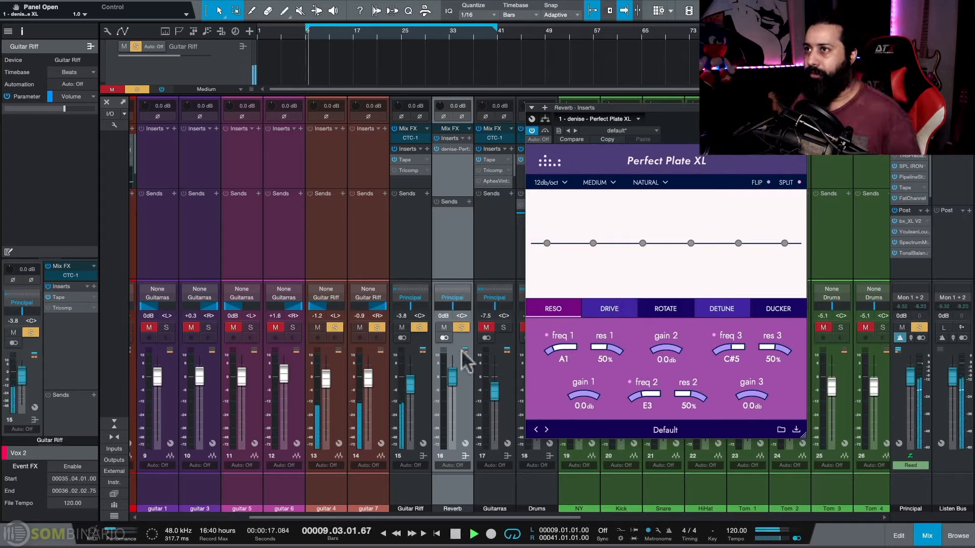
pyautogui.press('space')
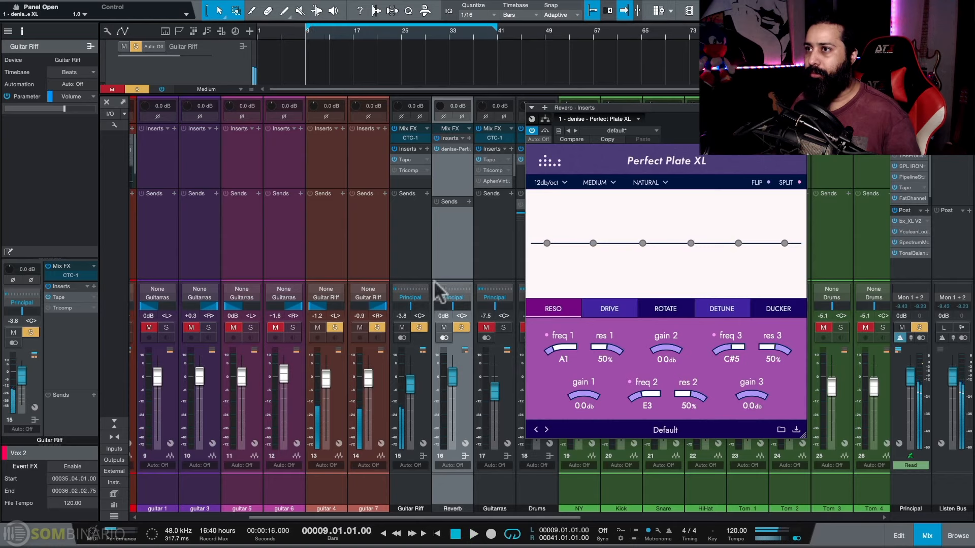
# Add a send from the Guitar Riff channel to the Reverb bus and set its level to 0 dB.
pyautogui.click(426, 192)
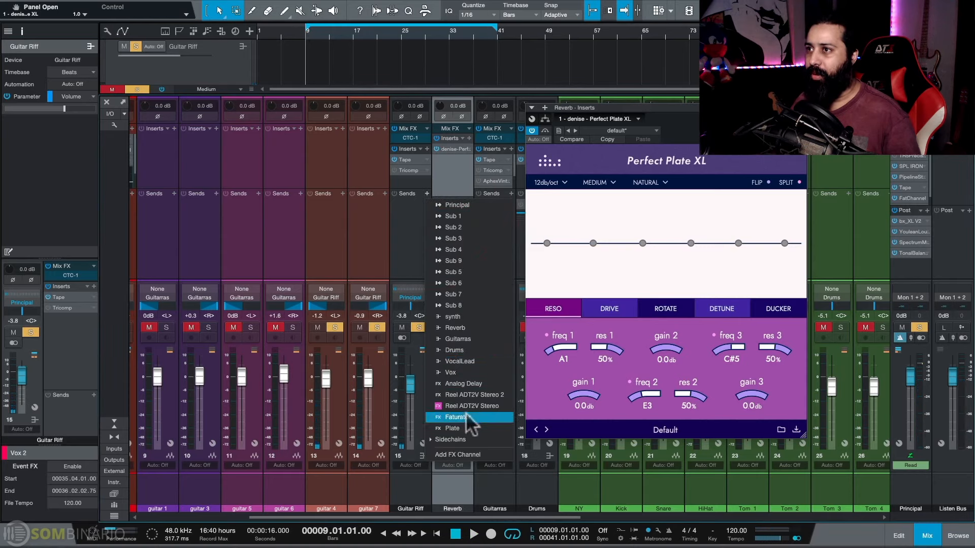
pyautogui.click(457, 328)
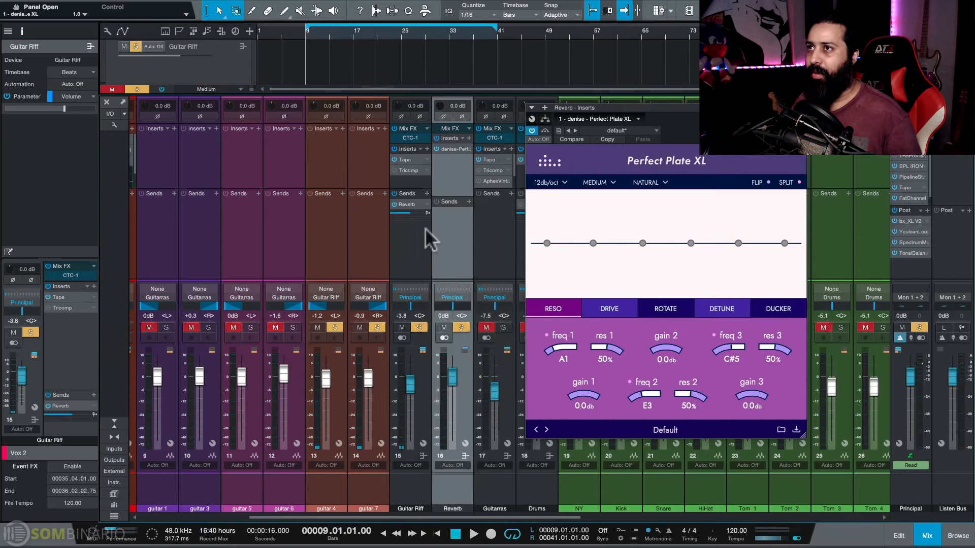
pyautogui.click(427, 213)
pyautogui.click(416, 212)
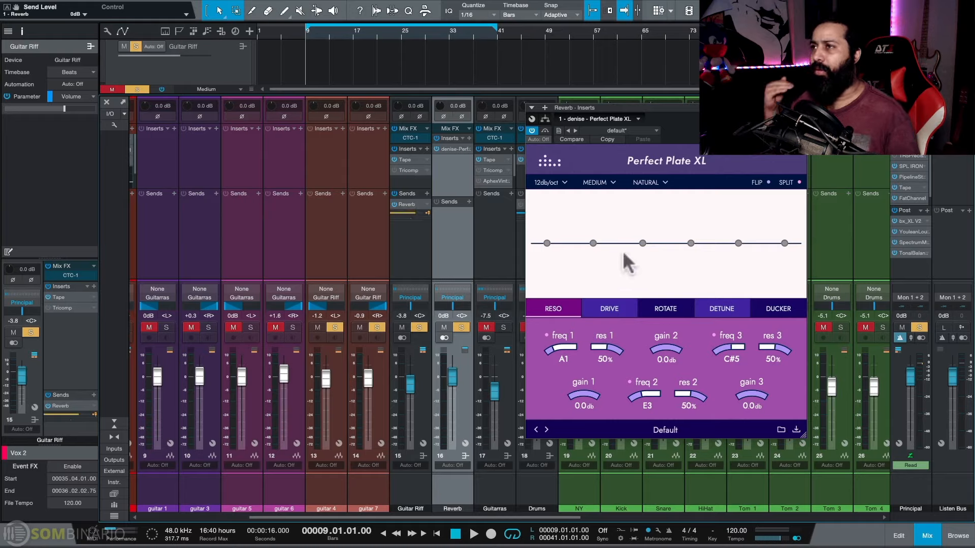
# Raise the reverb's Reso amount and push res 1 to 100% while the guitar riff plays.
pyautogui.click(562, 309)
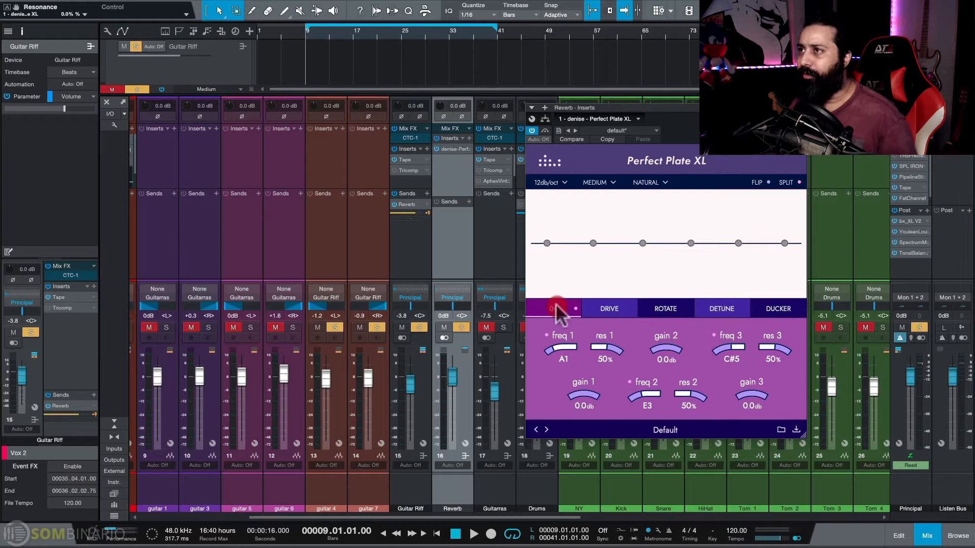
pyautogui.moveTo(562, 309)
pyautogui.mouseDown()
pyautogui.moveTo(564, 250)
pyautogui.moveTo(566, 310)
pyautogui.mouseUp()
pyautogui.press('space')
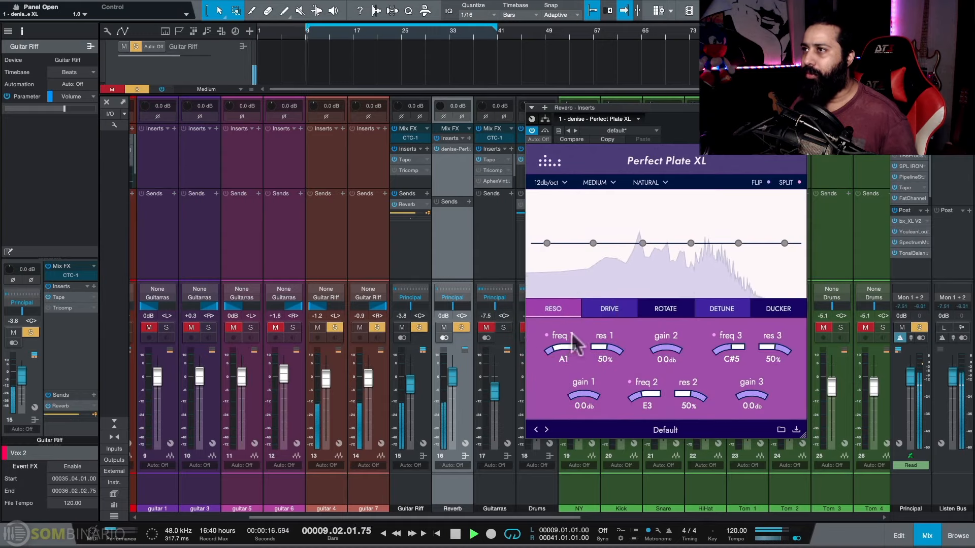
pyautogui.moveTo(604, 351); pyautogui.dragTo(602, 311)
pyautogui.press('space')
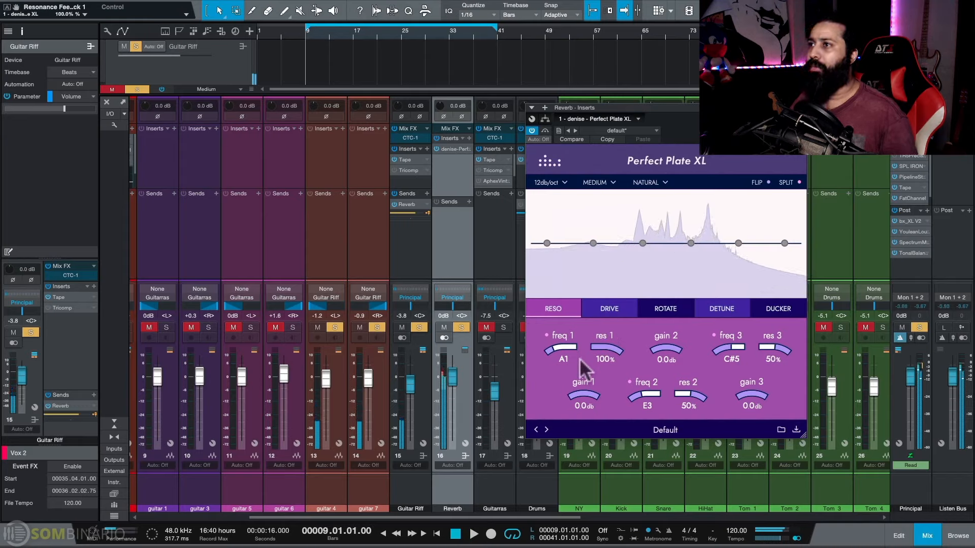
# Set the first resonance's frequency to B3 and res 1 to 68%, and listen to the result.
pyautogui.click(604, 349)
pyautogui.moveTo(604, 348); pyautogui.dragTo(603, 362)
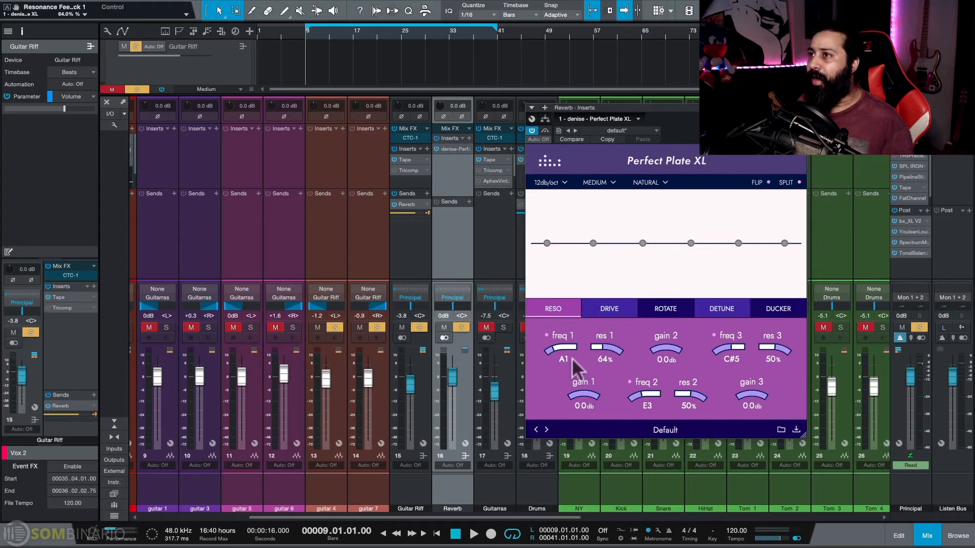
pyautogui.moveTo(557, 349); pyautogui.dragTo(572, 371)
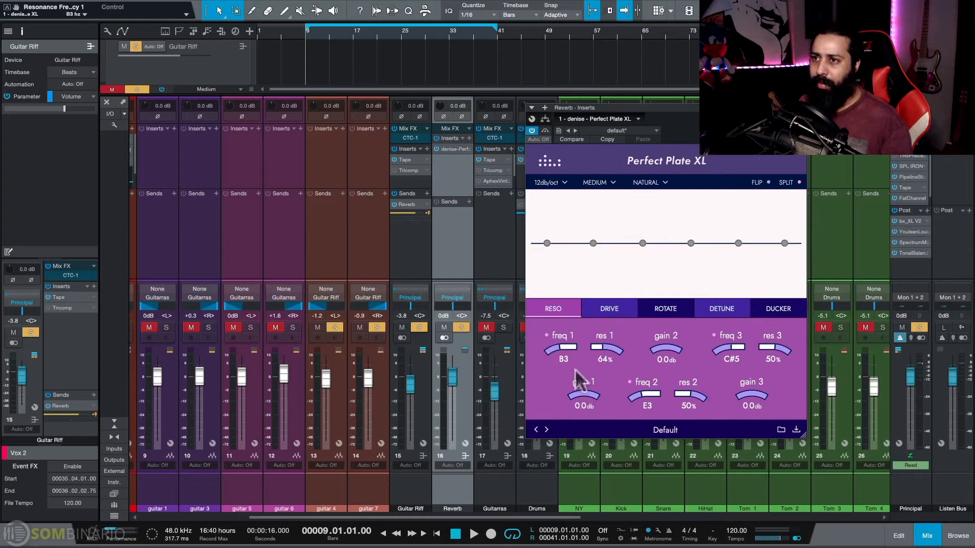
pyautogui.click(603, 348)
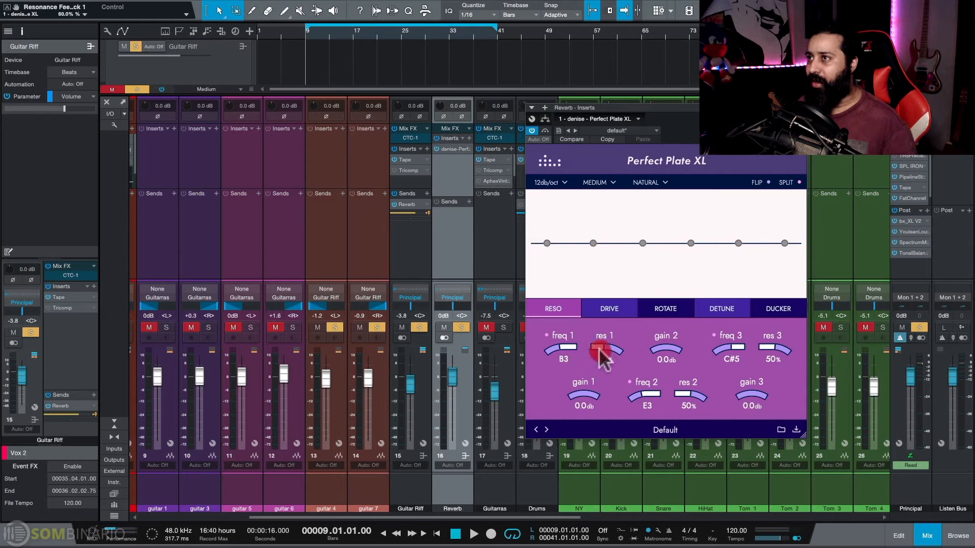
pyautogui.moveTo(600, 350); pyautogui.dragTo(600, 345)
pyautogui.press('space')
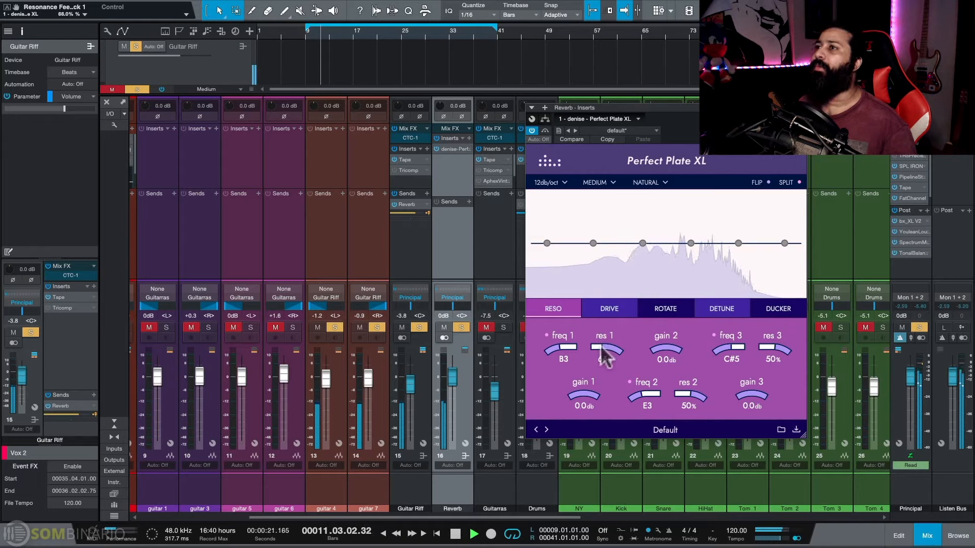
pyautogui.press('space')
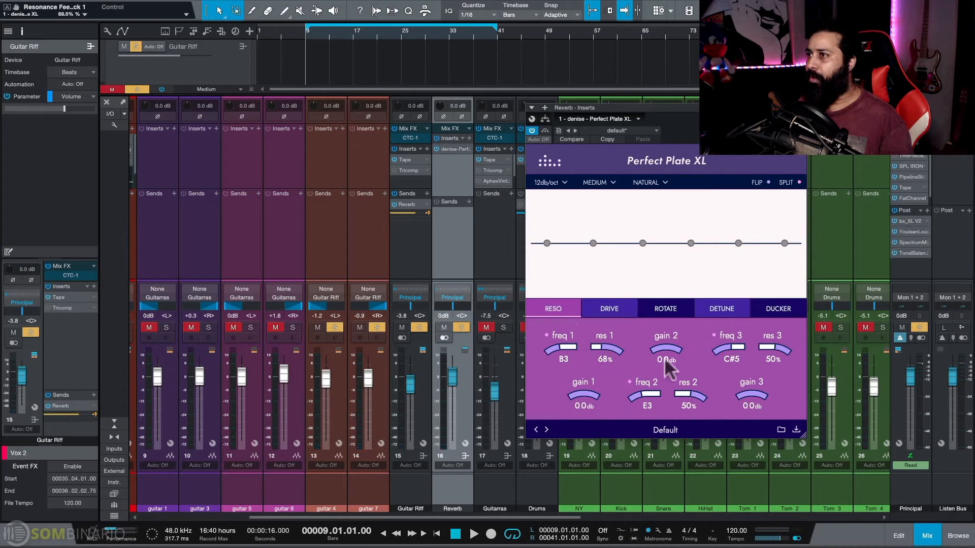
# Set the second resonance's frequency to F#4 and res 2 to 59%, checking it during playback.
pyautogui.click(645, 401)
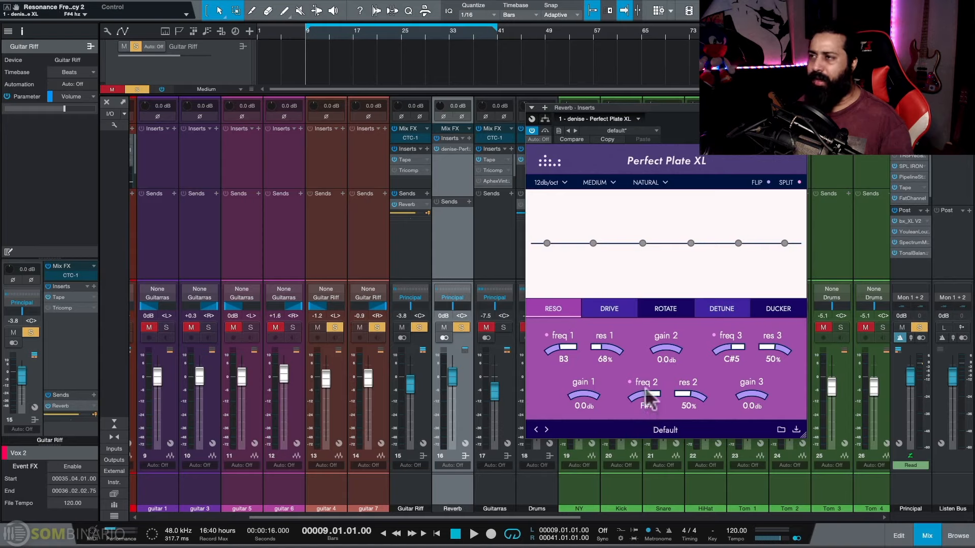
pyautogui.click(645, 388)
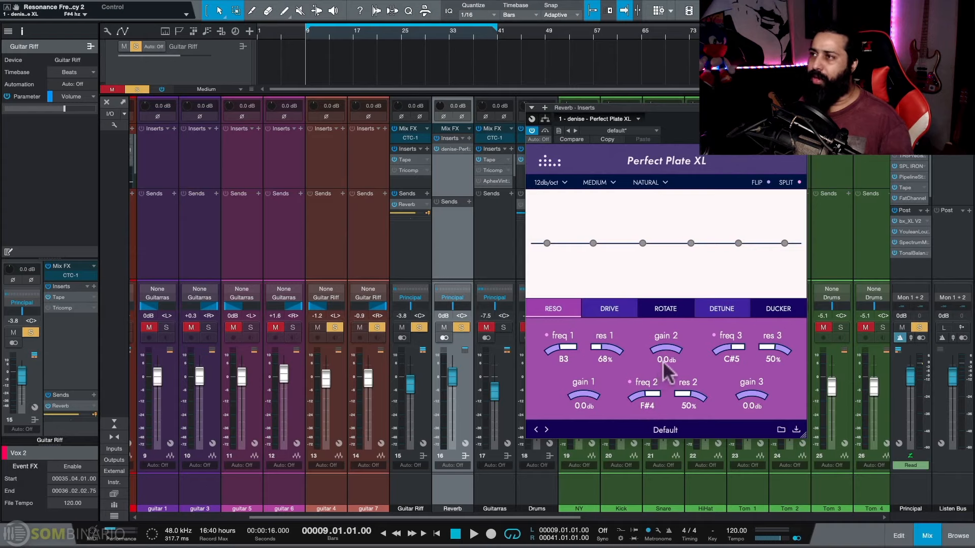
pyautogui.press('space')
pyautogui.moveTo(685, 394)
pyautogui.mouseDown()
pyautogui.moveTo(682, 361)
pyautogui.moveTo(696, 401)
pyautogui.mouseUp()
pyautogui.press('space')
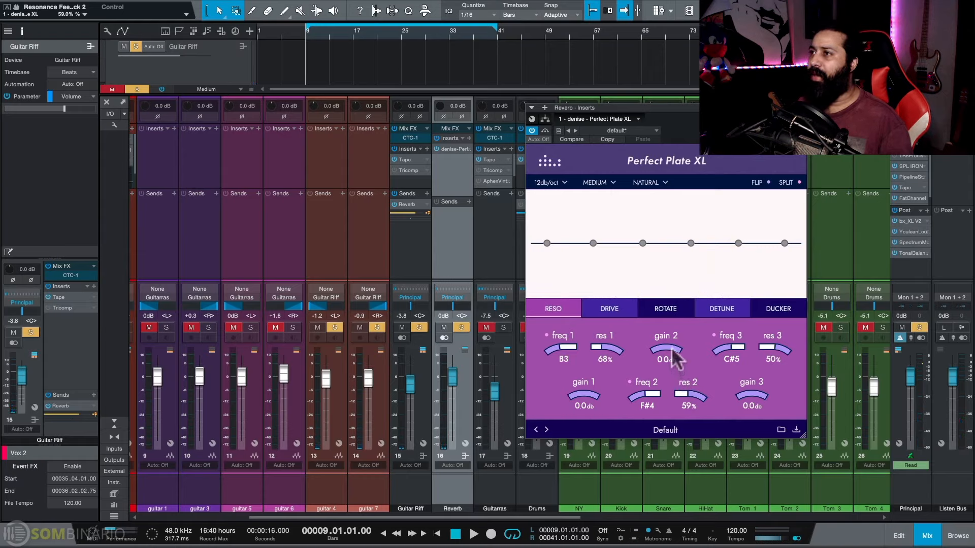
# Lower gain 2 to -8.8 dB and gain 1 to -5.5 dB during playback.
pyautogui.press('space')
pyautogui.moveTo(678, 362); pyautogui.dragTo(669, 358)
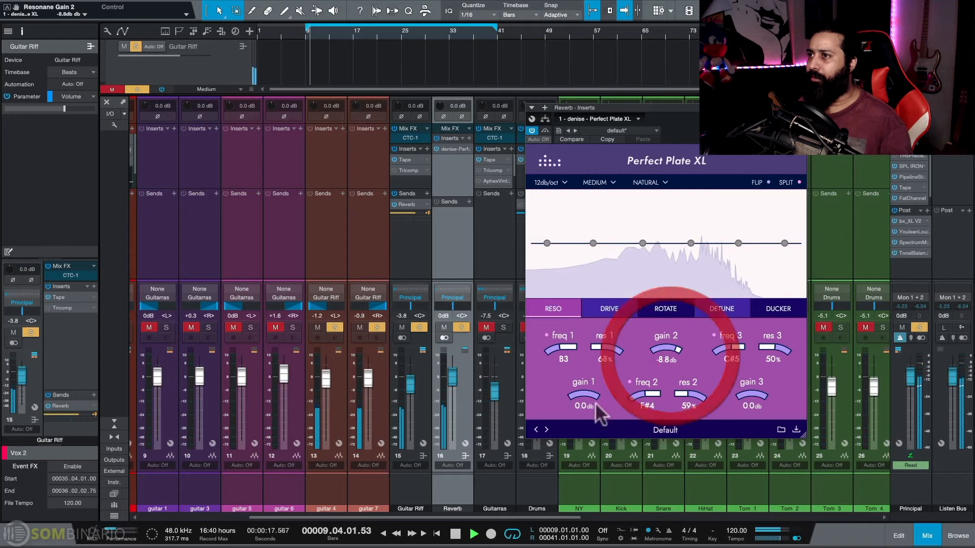
pyautogui.moveTo(592, 399); pyautogui.dragTo(598, 400)
pyautogui.press('space')
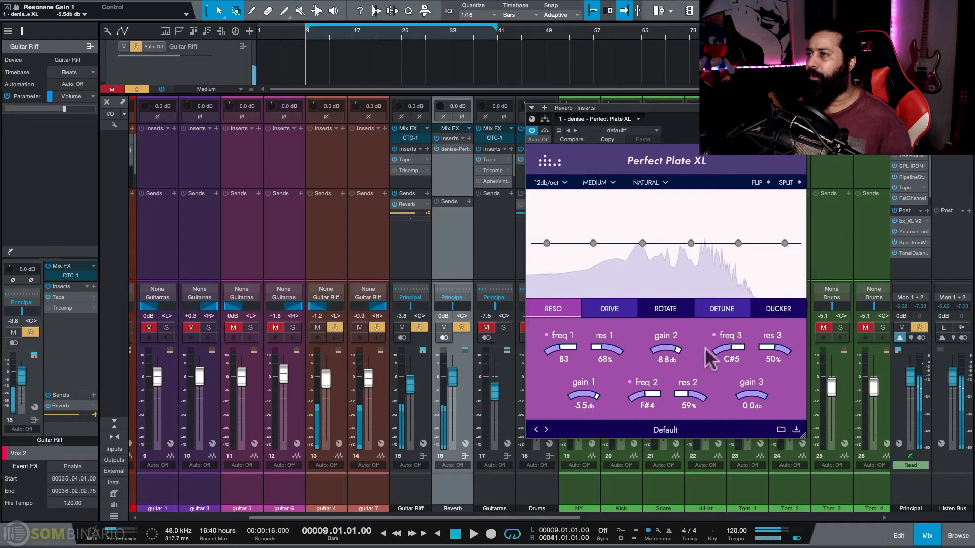
# Set the third resonance's frequency to D5 and res 3 to 68%, and listen to the guitar riff.
pyautogui.moveTo(733, 356); pyautogui.dragTo(768, 334)
pyautogui.press('space')
pyautogui.press('space')
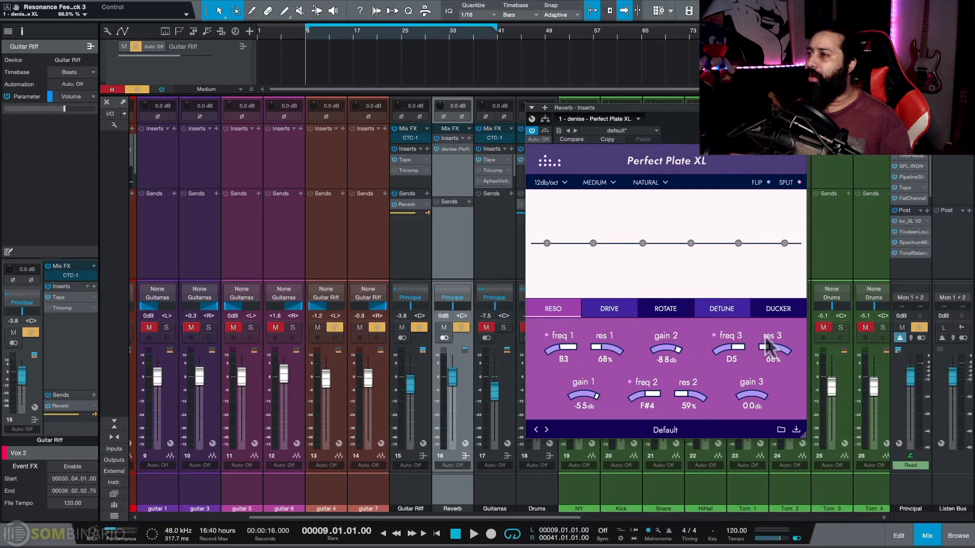
pyautogui.press('space')
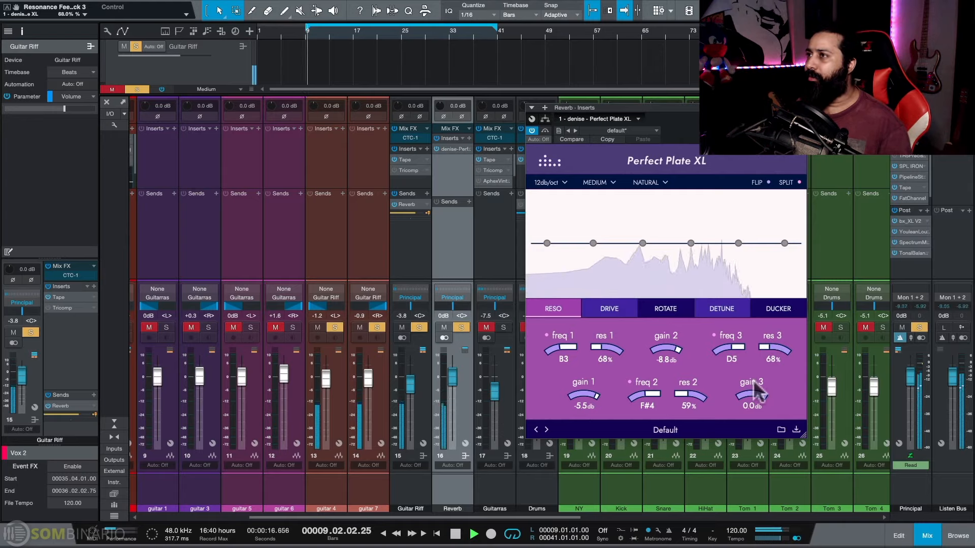
pyautogui.press('space')
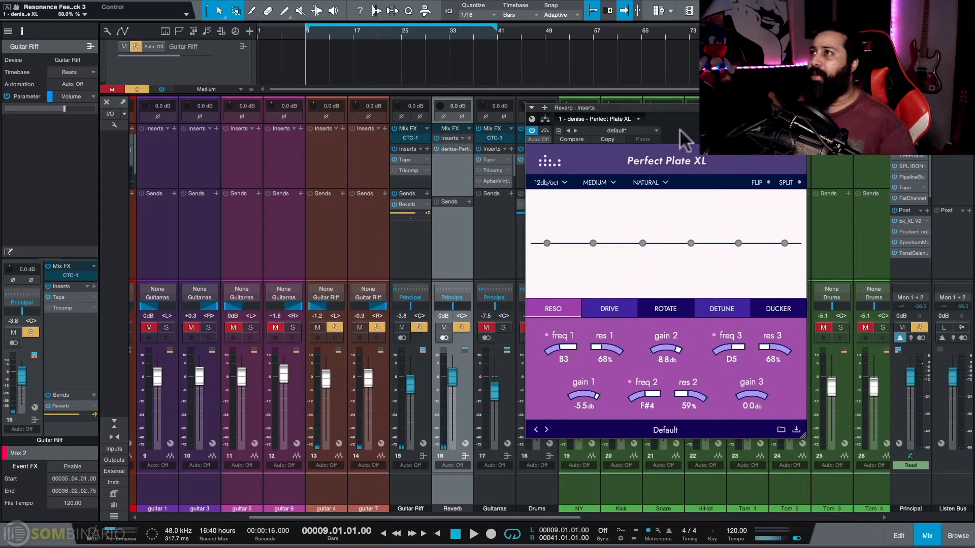
# Solo the Drums bus as well and listen to it together with the reverberated guitar riff.
pyautogui.moveTo(630, 107); pyautogui.dragTo(674, 108)
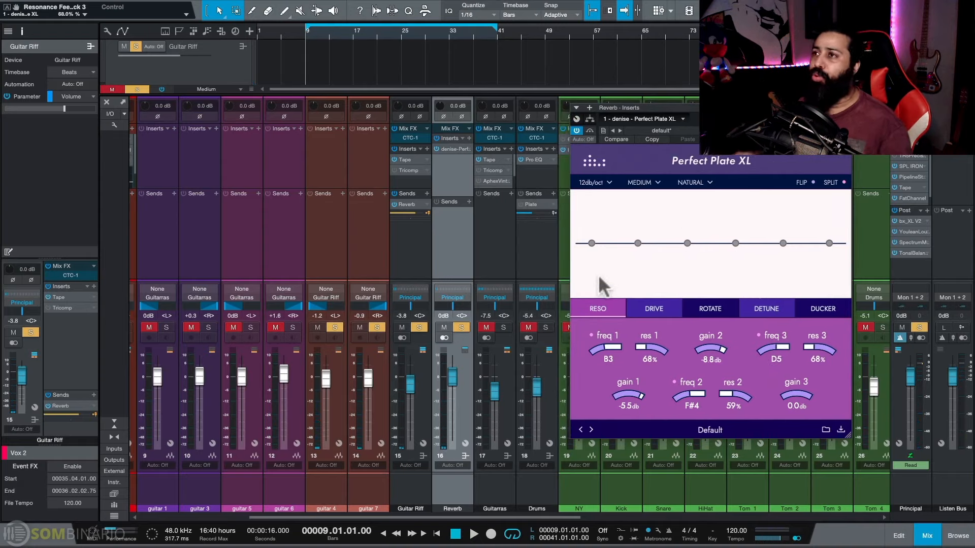
pyautogui.click(546, 327)
pyautogui.press('space')
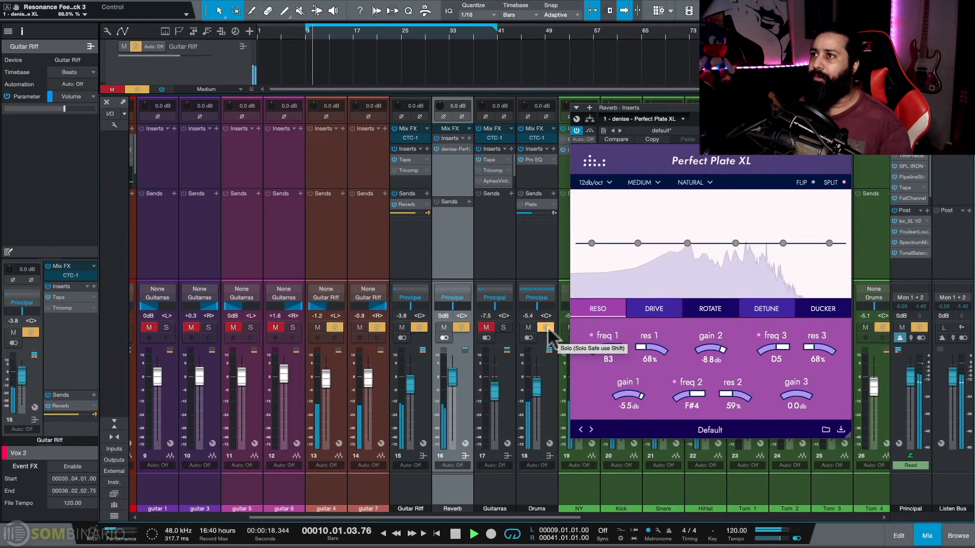
pyautogui.press('space')
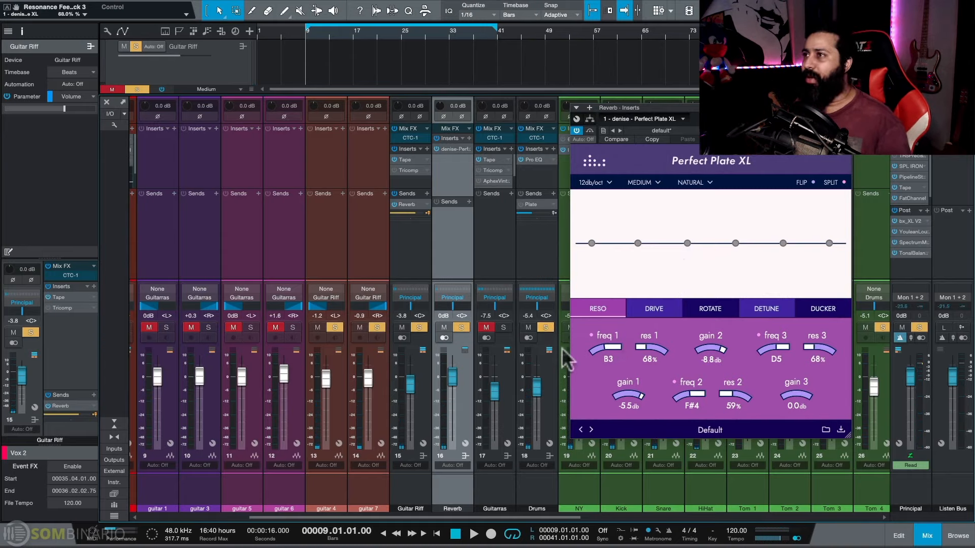
# Raise the reverb's Rotate amount, with vibrato at 0% and tremolo at 100%.
pyautogui.click(708, 311)
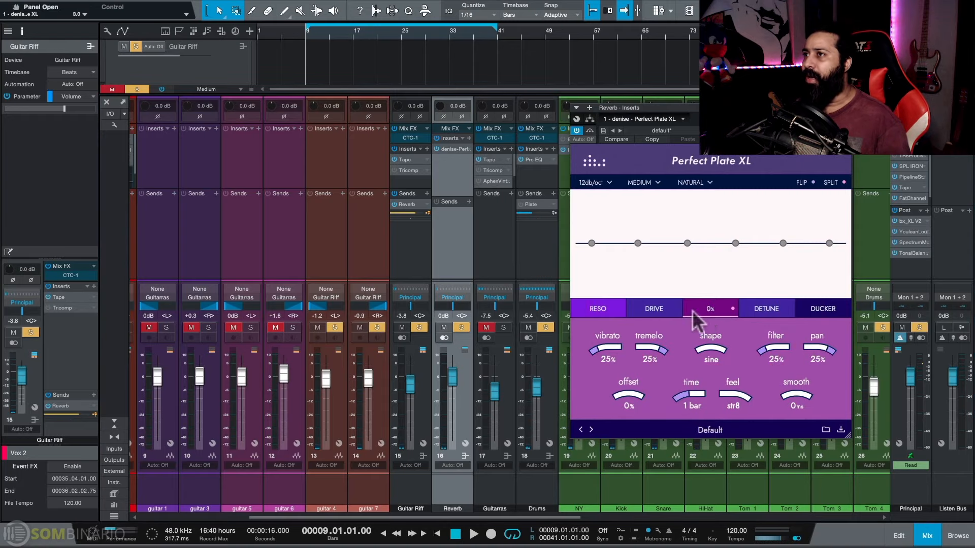
pyautogui.moveTo(709, 311); pyautogui.dragTo(707, 285)
pyautogui.moveTo(703, 245); pyautogui.dragTo(701, 231)
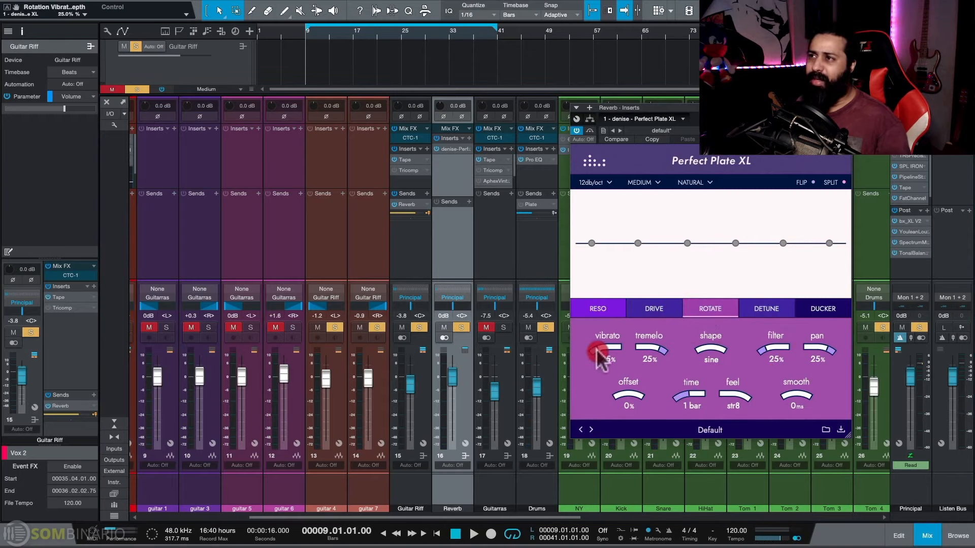
pyautogui.moveTo(652, 346); pyautogui.dragTo(649, 250)
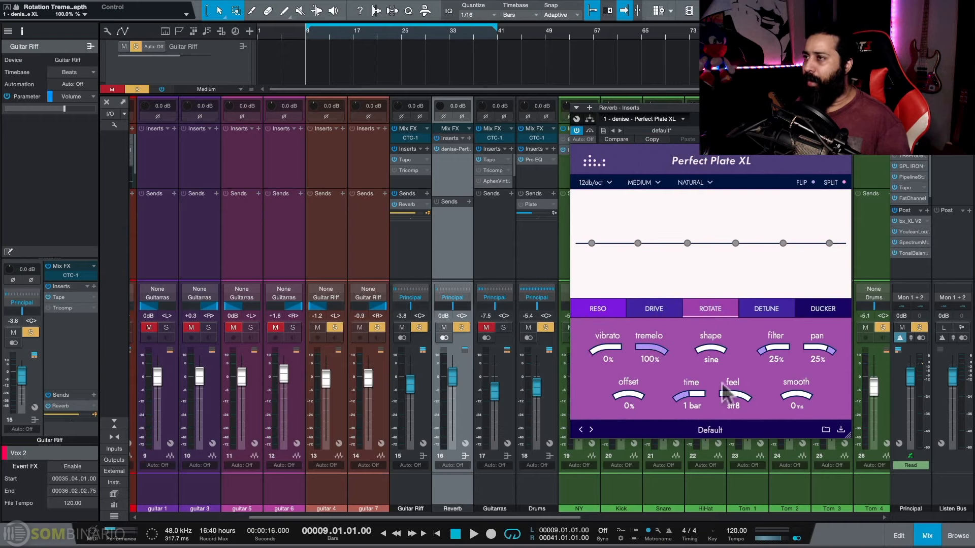
# Set the rotate effect's time to 1/4 bar and listen to the guitar riff with the drums.
pyautogui.click(694, 392)
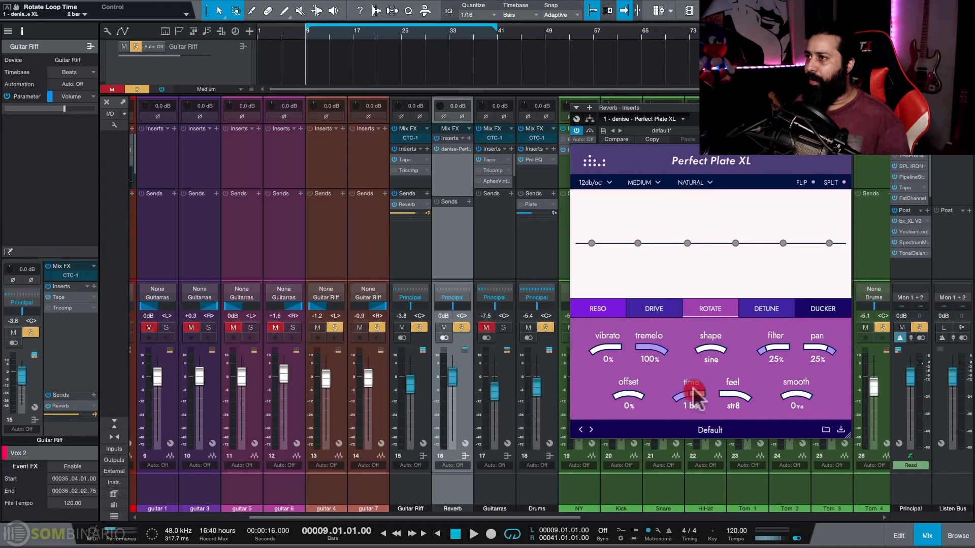
pyautogui.moveTo(695, 397); pyautogui.dragTo(695, 408)
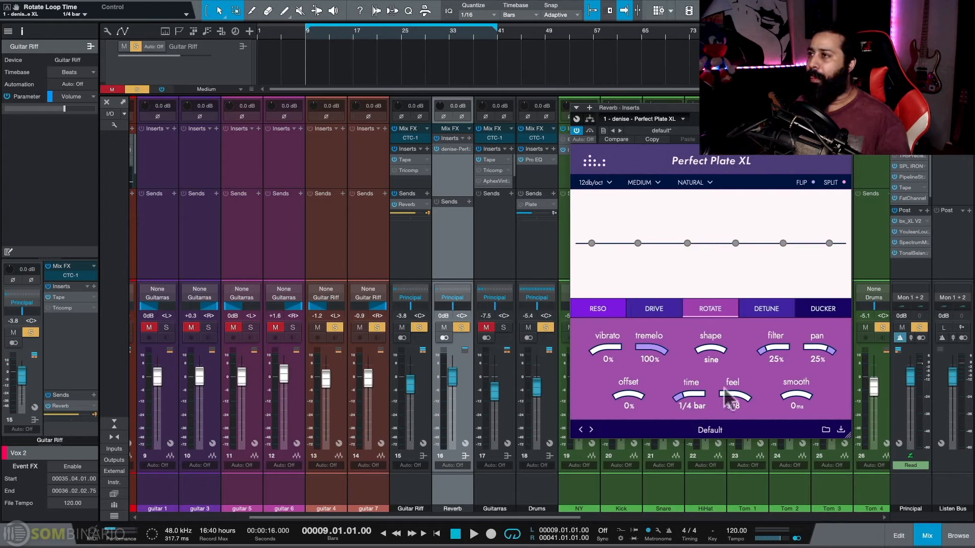
pyautogui.press('space')
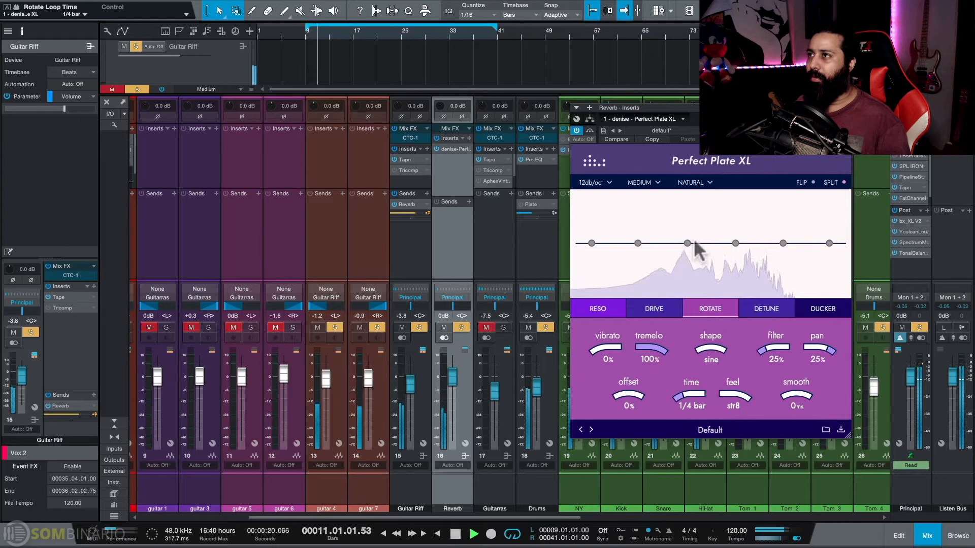
pyautogui.press('space')
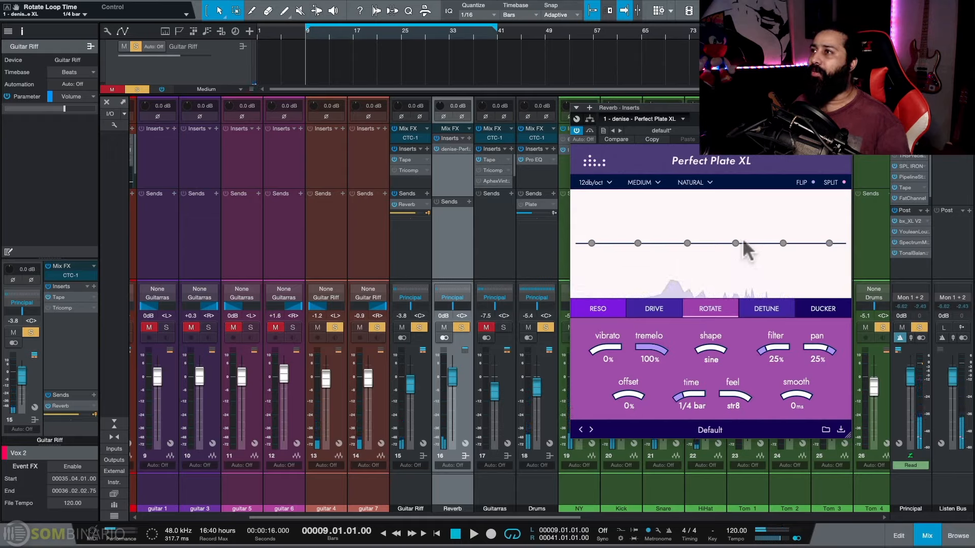
# Shape the reverb's EQ during playback with a 5.3 dB cut at 268 Hz and a 5.6 dB boost at 2.1 kHz.
pyautogui.press('space')
pyautogui.moveTo(736, 242); pyautogui.dragTo(758, 229)
pyautogui.moveTo(688, 244); pyautogui.dragTo(677, 254)
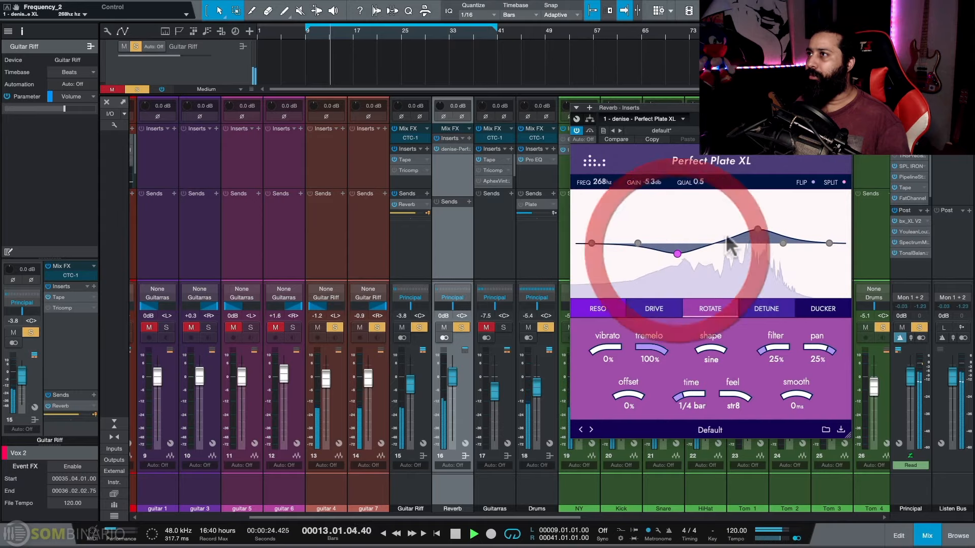
pyautogui.moveTo(758, 229); pyautogui.dragTo(756, 234)
pyautogui.press('space')
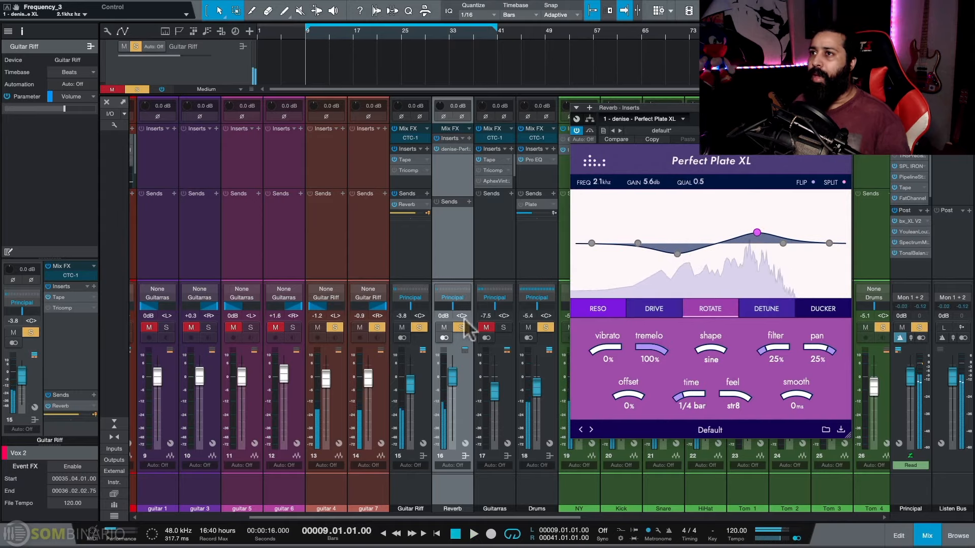
# Make the Reverb channel solo-safe, solo it, and listen to the reverb return on its own.
pyautogui.keyDown('shift'); pyautogui.click(462, 328); pyautogui.keyUp('shift')
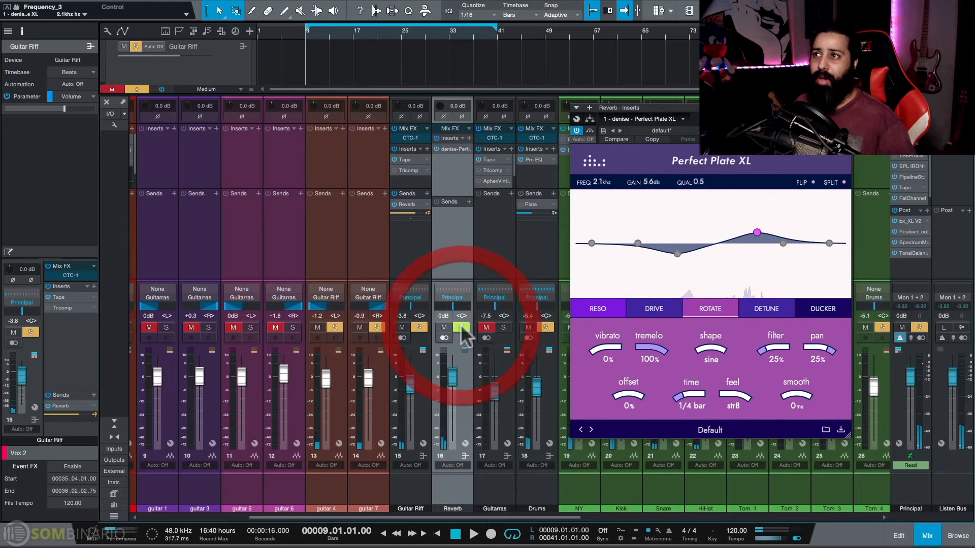
pyautogui.click(462, 328)
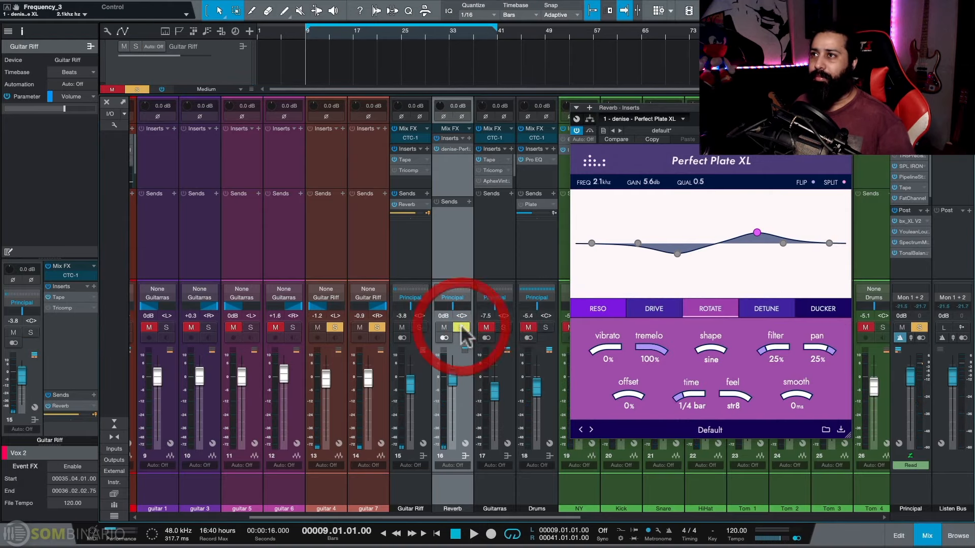
pyautogui.press('space')
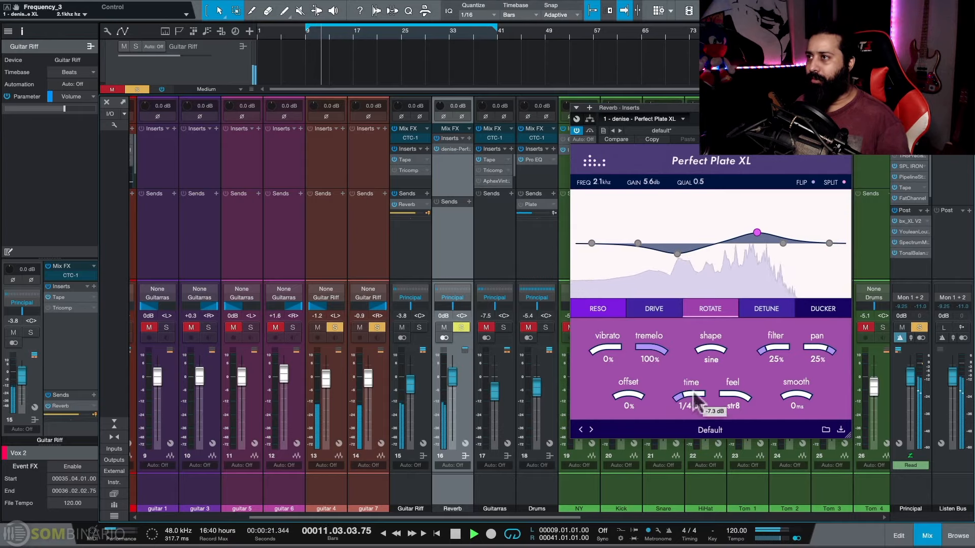
pyautogui.press('space')
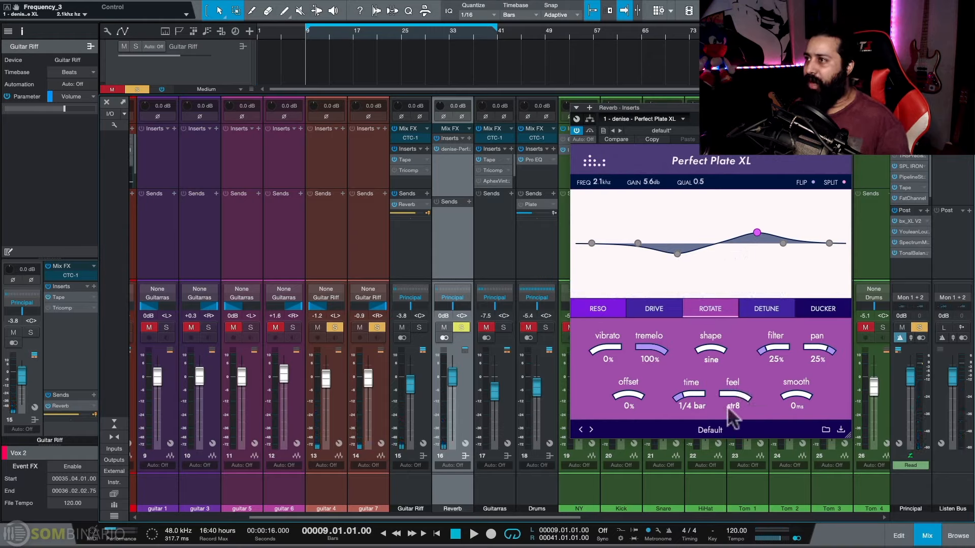
# Audition the trip and dot feels of the rotate effect on the soloed reverb, and return to str8.
pyautogui.click(729, 391)
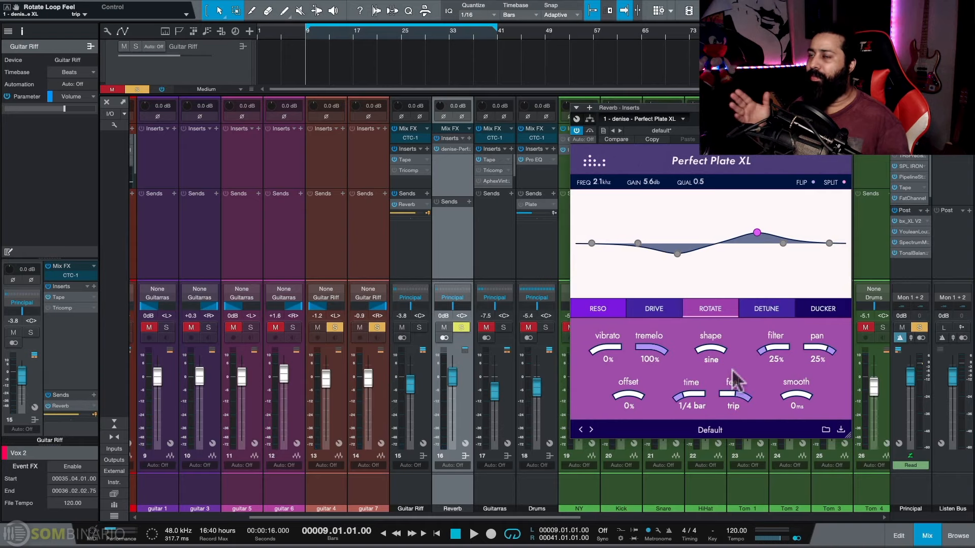
pyautogui.press('space')
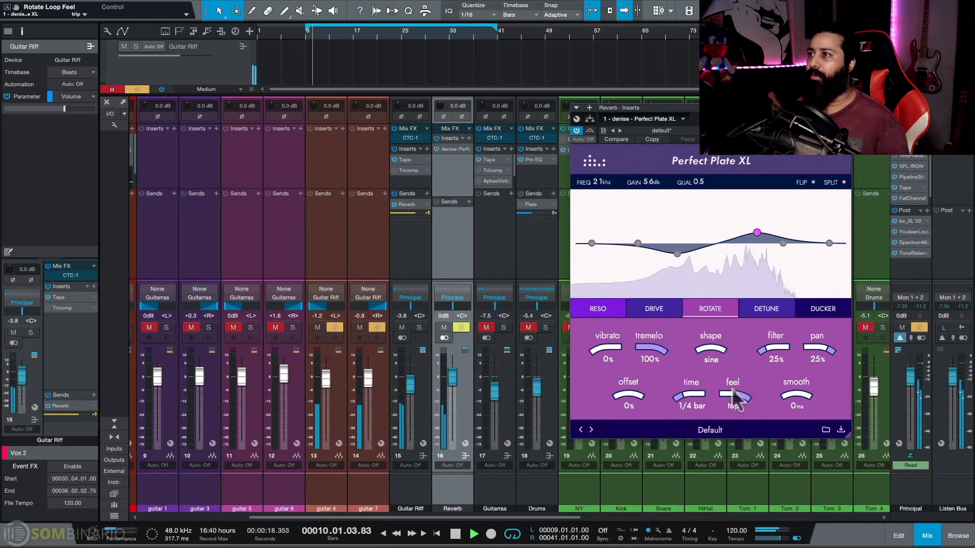
pyautogui.press('space')
pyautogui.click(734, 392)
pyautogui.moveTo(734, 392); pyautogui.dragTo(737, 370)
pyautogui.press('space')
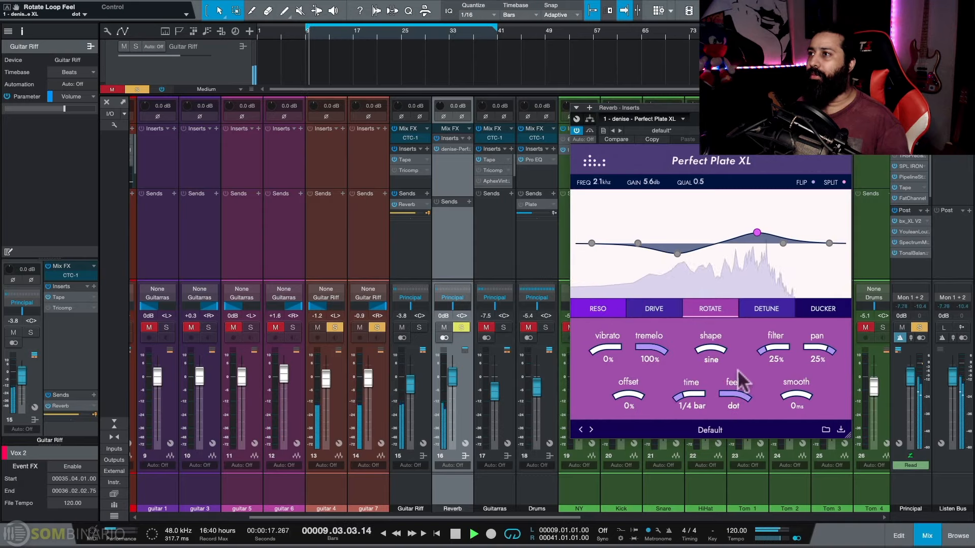
pyautogui.press('space')
pyautogui.moveTo(732, 386); pyautogui.dragTo(729, 455)
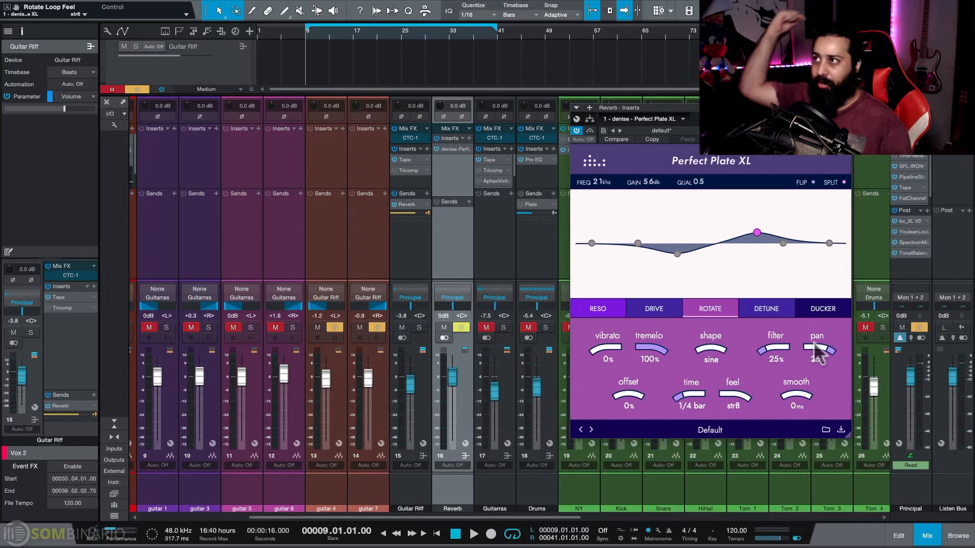
# Set the rotate effect's filter to 57%, pan to 78% and smooth to 53 ms while auditioning the reverb.
pyautogui.click(770, 352)
pyautogui.moveTo(776, 348); pyautogui.dragTo(789, 409)
pyautogui.click(793, 397)
pyautogui.press('space')
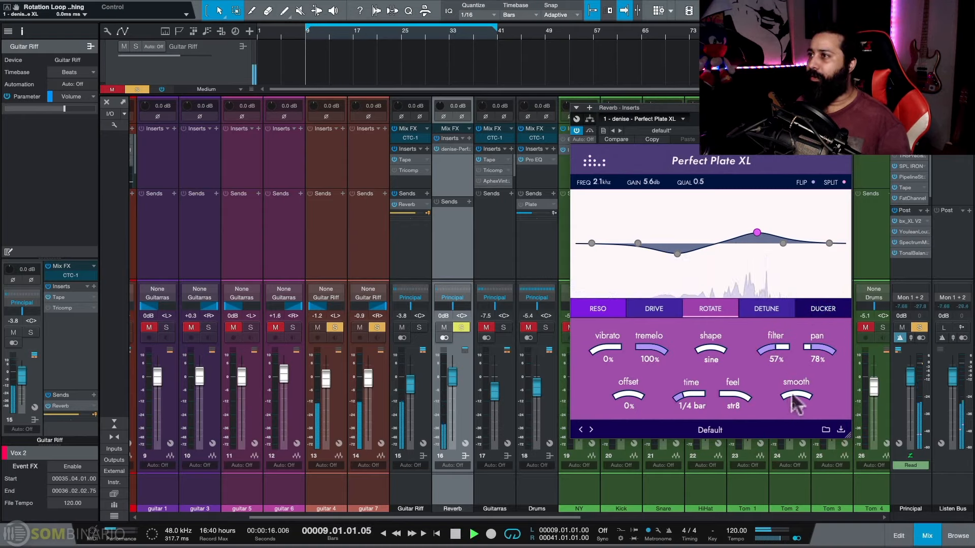
pyautogui.press('space')
pyautogui.moveTo(800, 399); pyautogui.dragTo(787, 361)
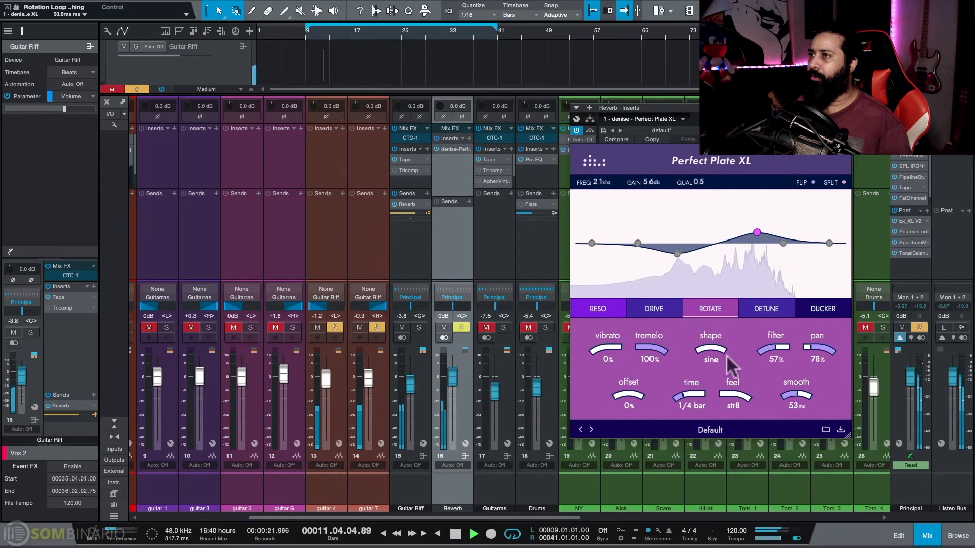
pyautogui.press('space')
# Raise the reverb's Drive amount to 44% during playback, with tape at 34% and buzz at 32%.
pyautogui.click(665, 309)
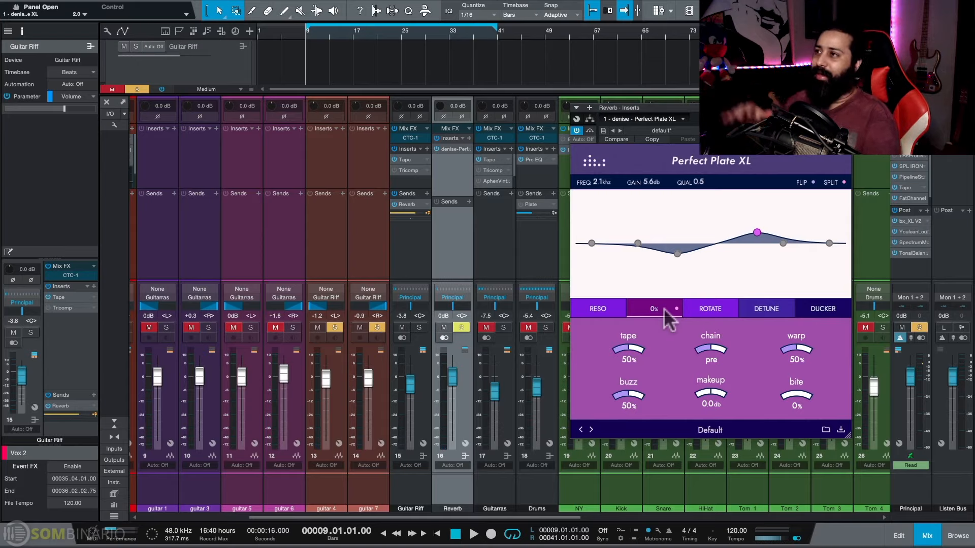
pyautogui.press('space')
pyautogui.moveTo(653, 322); pyautogui.dragTo(653, 291)
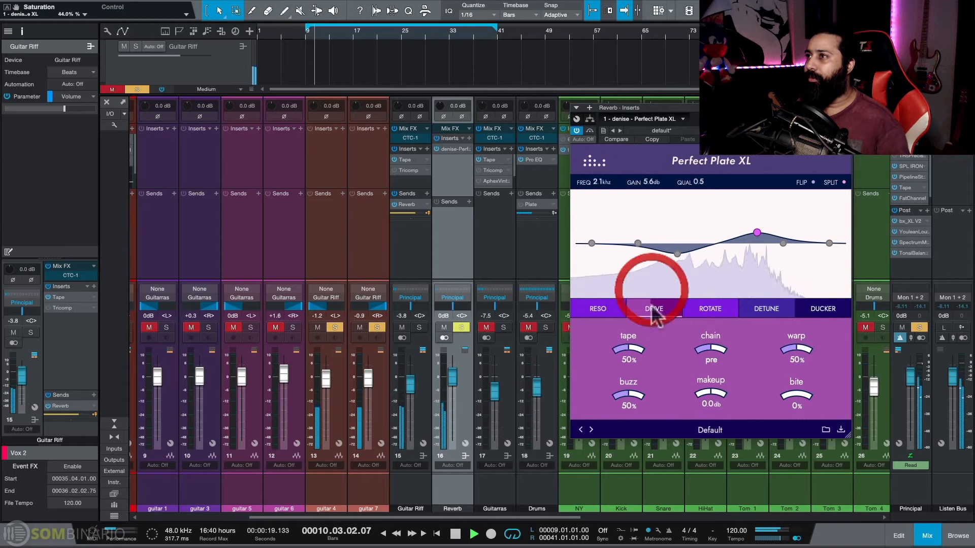
pyautogui.moveTo(629, 349); pyautogui.dragTo(631, 422)
# Set the drive's warp to 40% with the chain at pre, and reduce the Drive amount to 38%.
pyautogui.moveTo(796, 350); pyautogui.dragTo(799, 357)
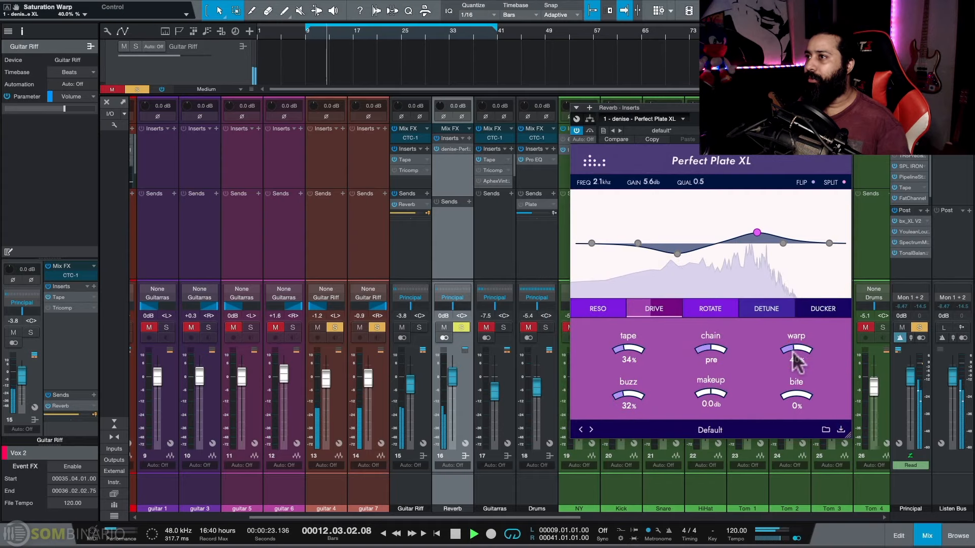
pyautogui.moveTo(711, 349); pyautogui.dragTo(706, 411)
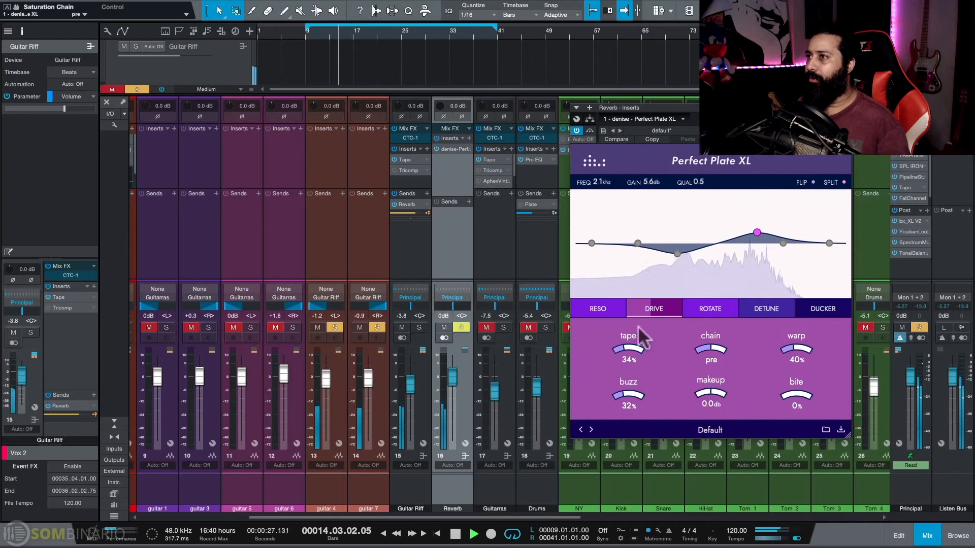
pyautogui.click(637, 309)
pyautogui.press('space')
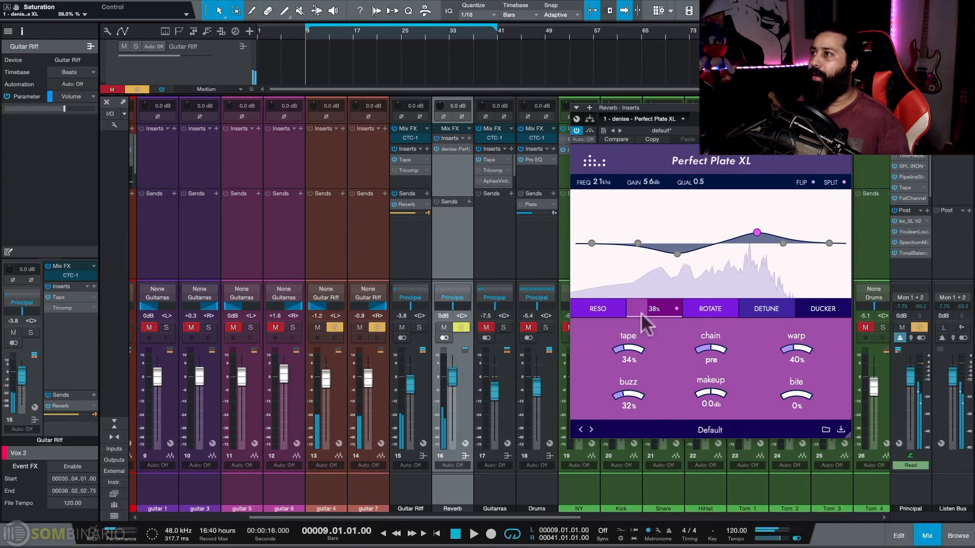
# Unsolo the Reverb channel and set the Guitar Riff's reverb send to -7.7 dB while playing the full mix.
pyautogui.click(461, 329)
pyautogui.press('space')
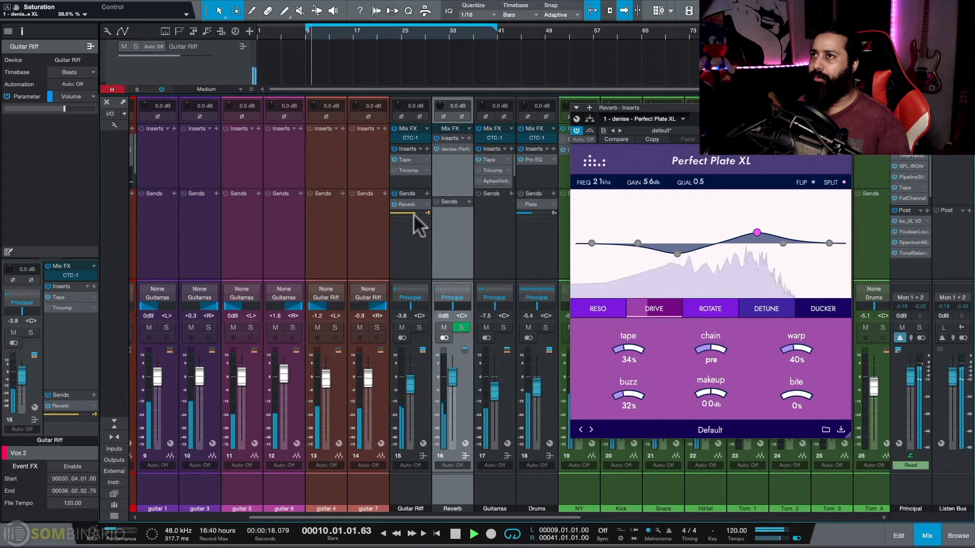
pyautogui.moveTo(411, 211); pyautogui.dragTo(406, 212)
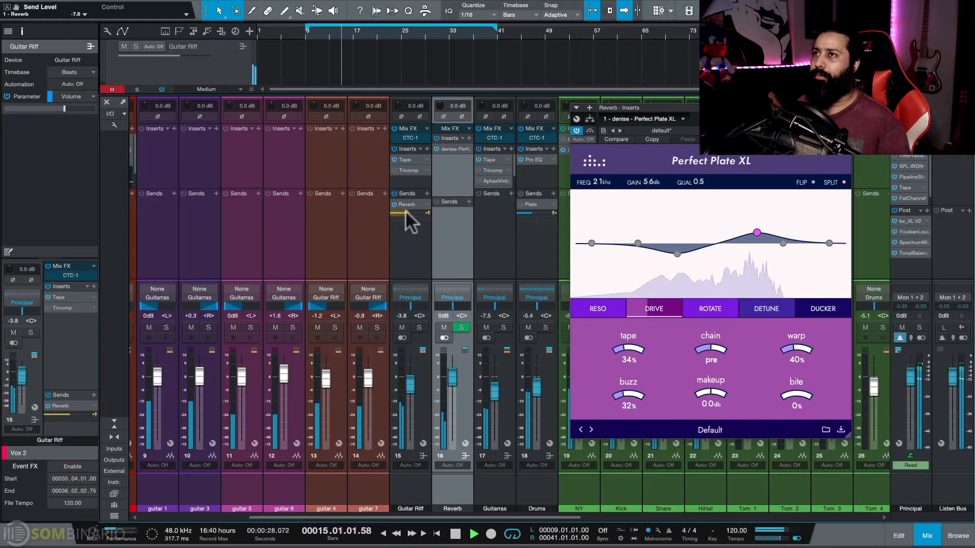
pyautogui.click(406, 212)
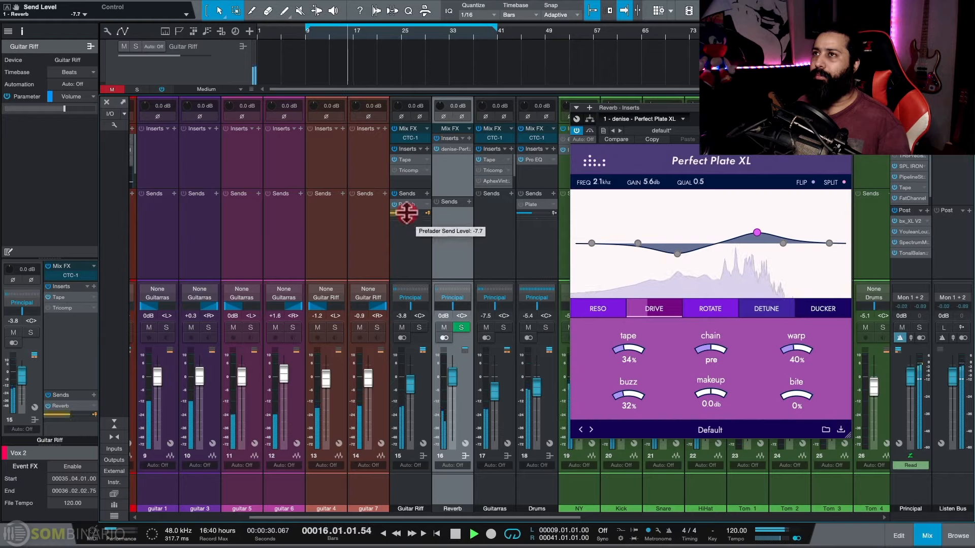
pyautogui.click(405, 212)
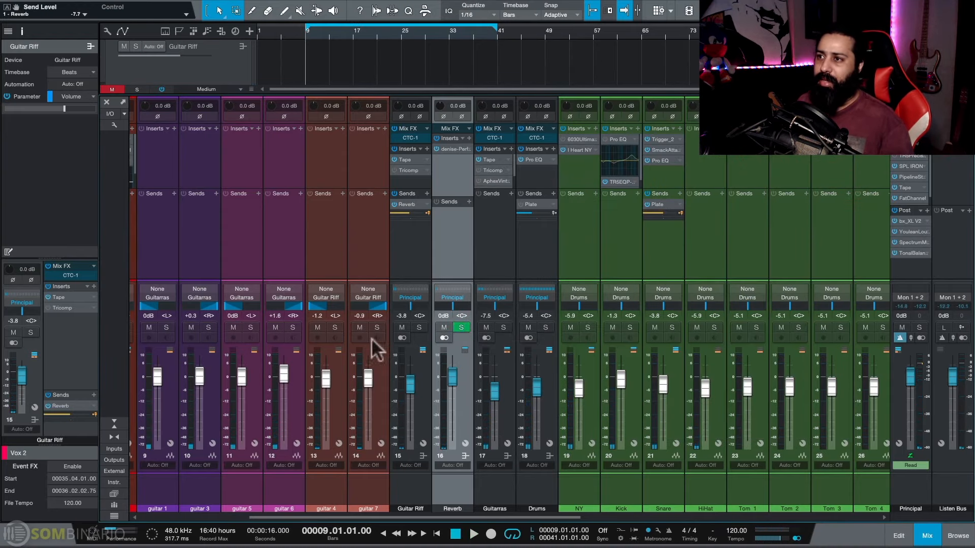
# Solo the synth bus and play the song from bar 17.
pyautogui.hscroll(-5, 345, 239)
pyautogui.click(270, 328)
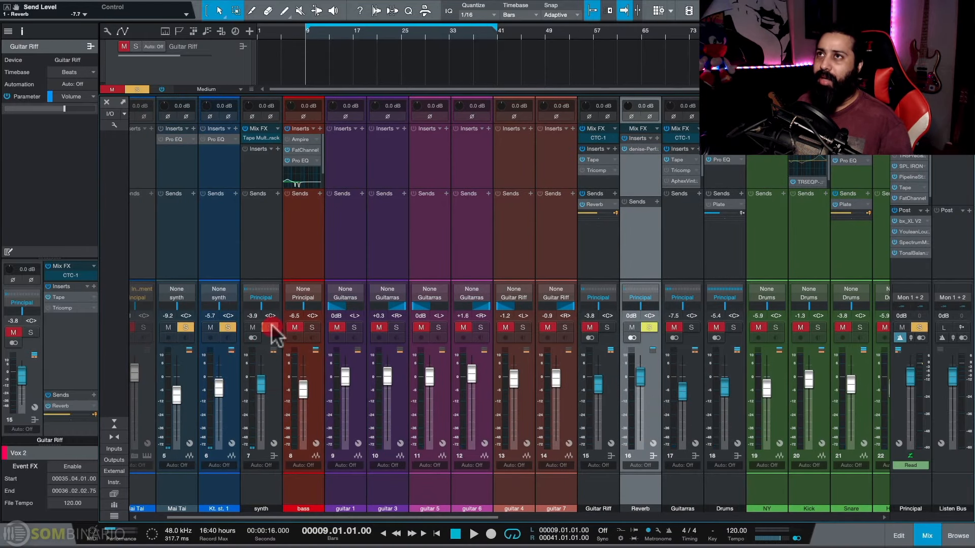
pyautogui.click(352, 32)
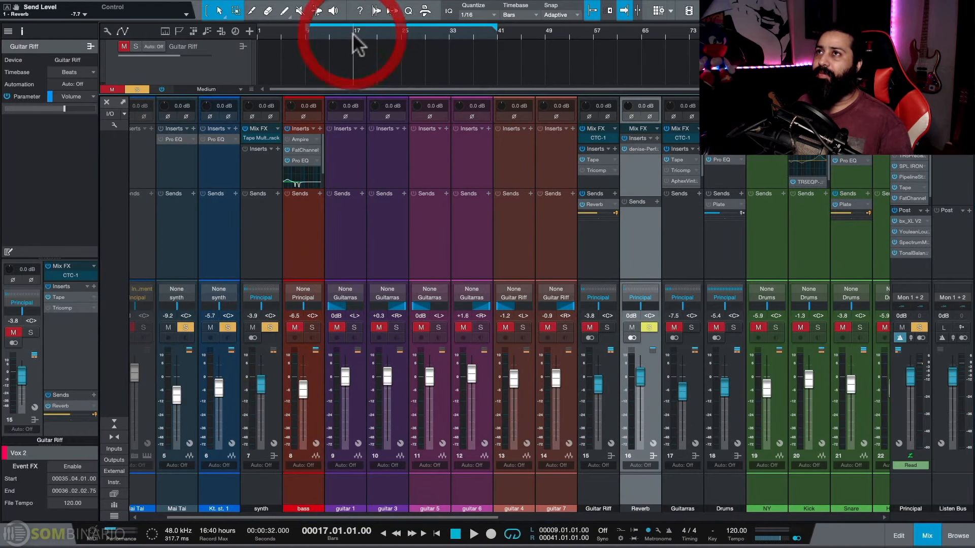
pyautogui.press('space')
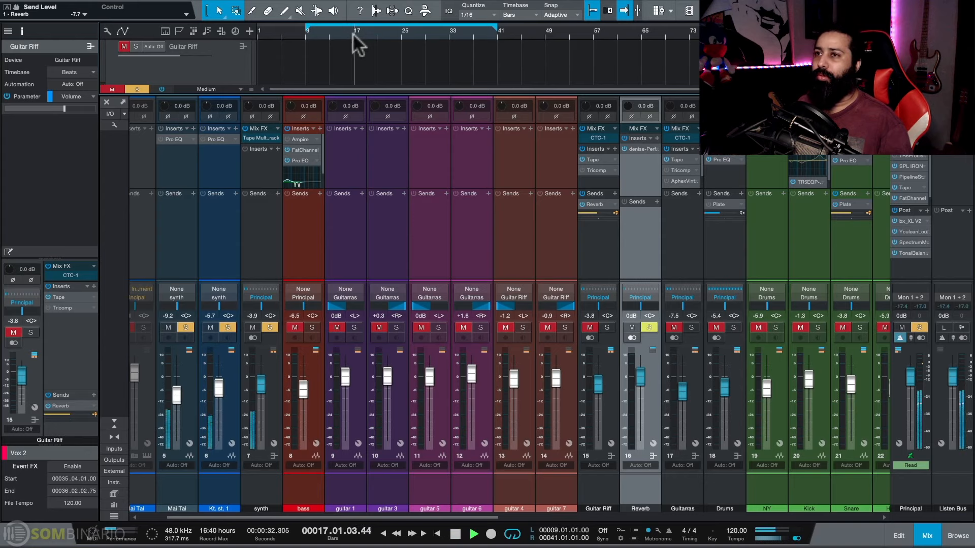
# Add a send from the synth bus to the Reverb channel and set its level to +1.1 dB.
pyautogui.click(277, 193)
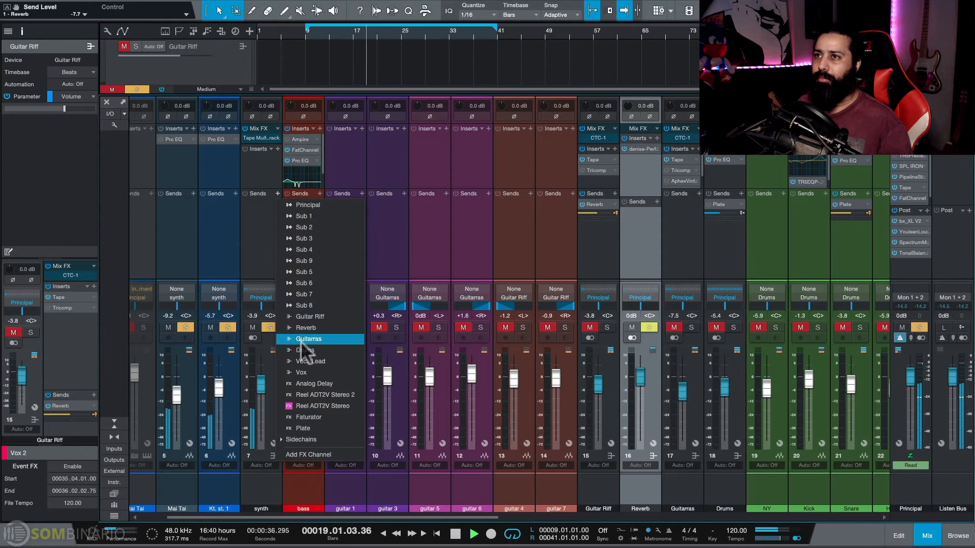
pyautogui.click(303, 327)
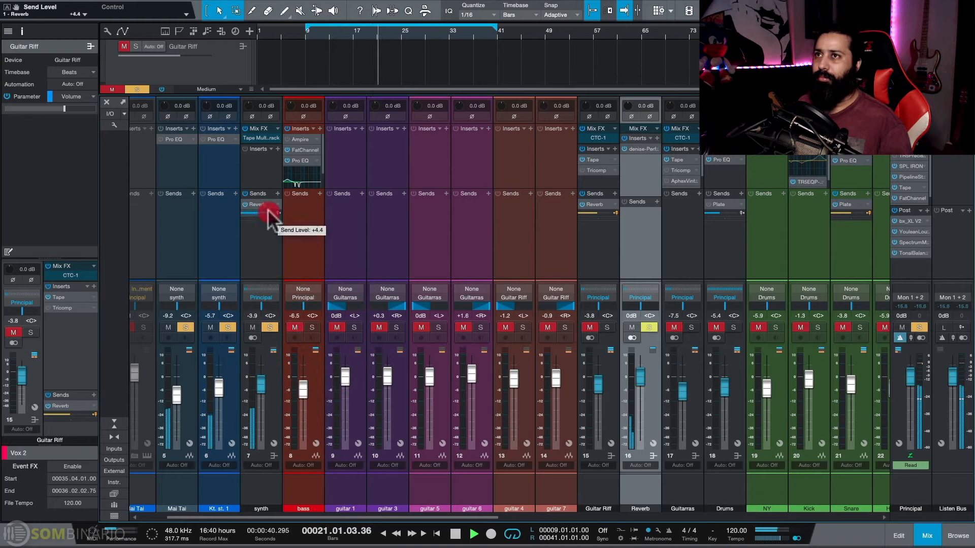
pyautogui.moveTo(268, 209); pyautogui.dragTo(265, 210)
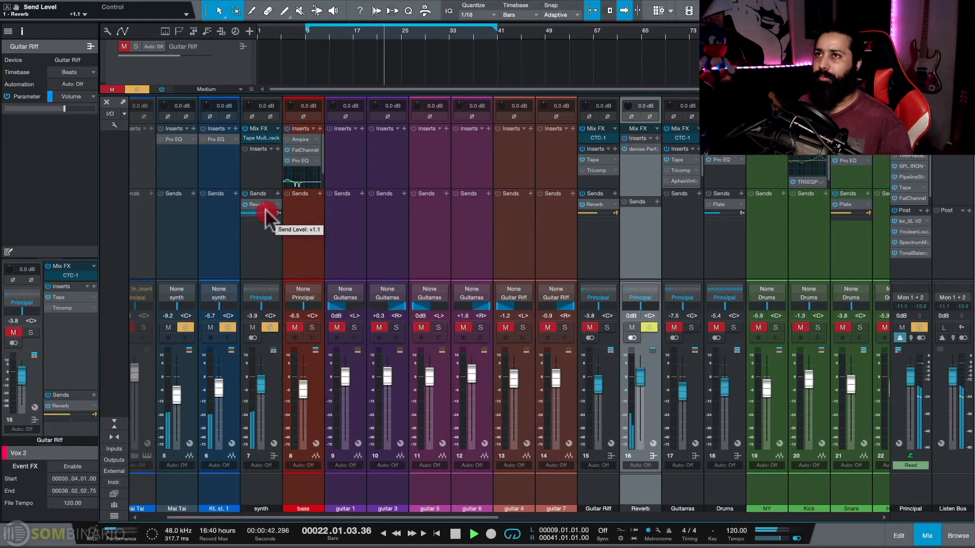
# Switch the synth bus's reverb send to prefader and fine-tune its level.
pyautogui.click(277, 212)
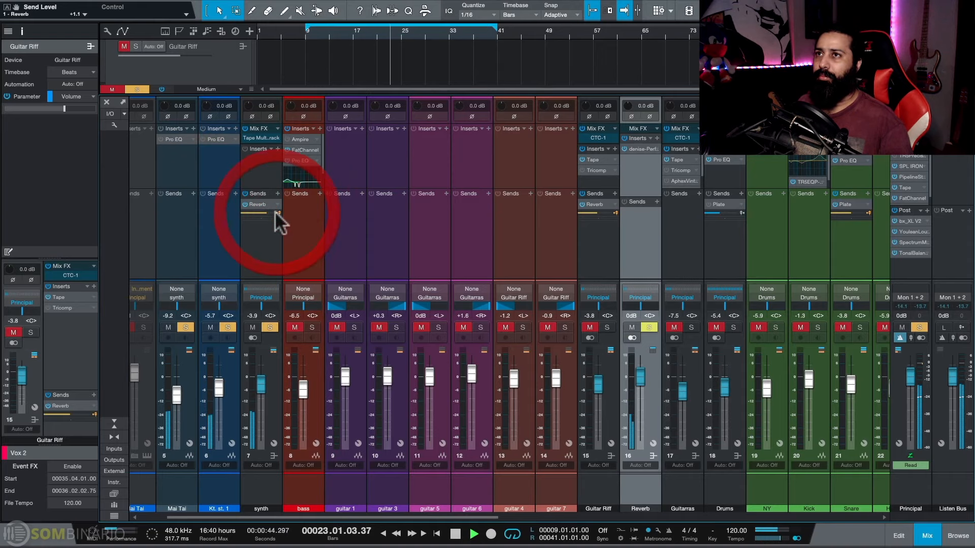
pyautogui.moveTo(264, 211); pyautogui.dragTo(262, 210)
pyautogui.click(262, 210)
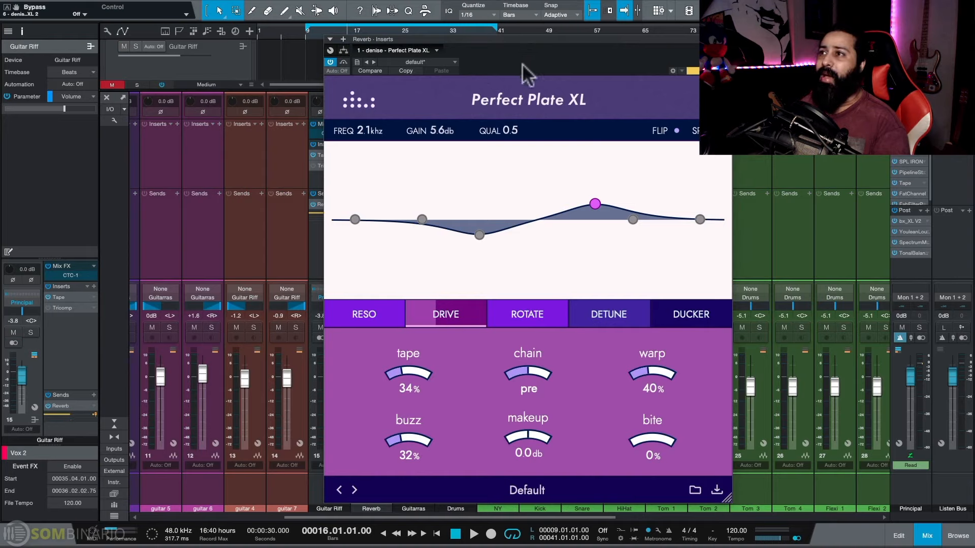
# Open the Ducker settings of the Perfect Plate XL reverb.
pyautogui.click(690, 318)
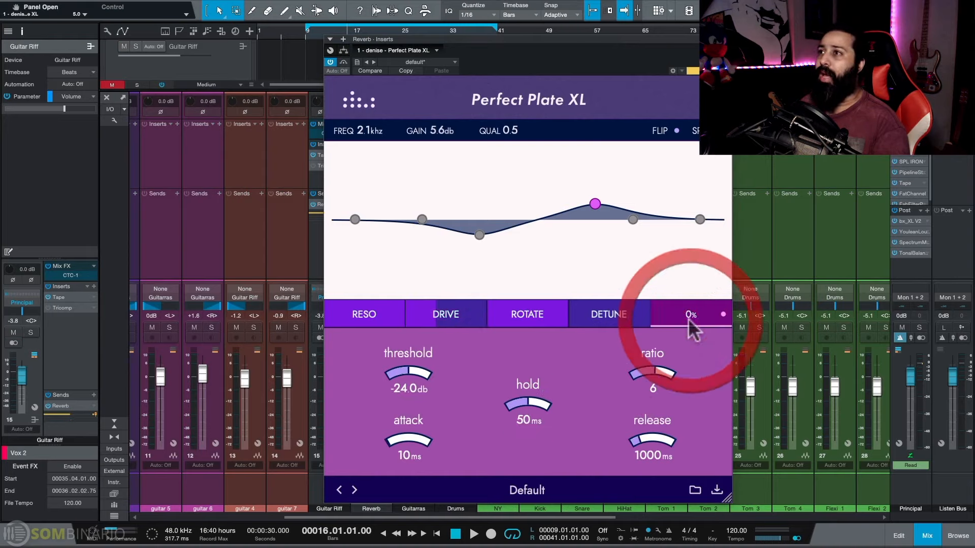